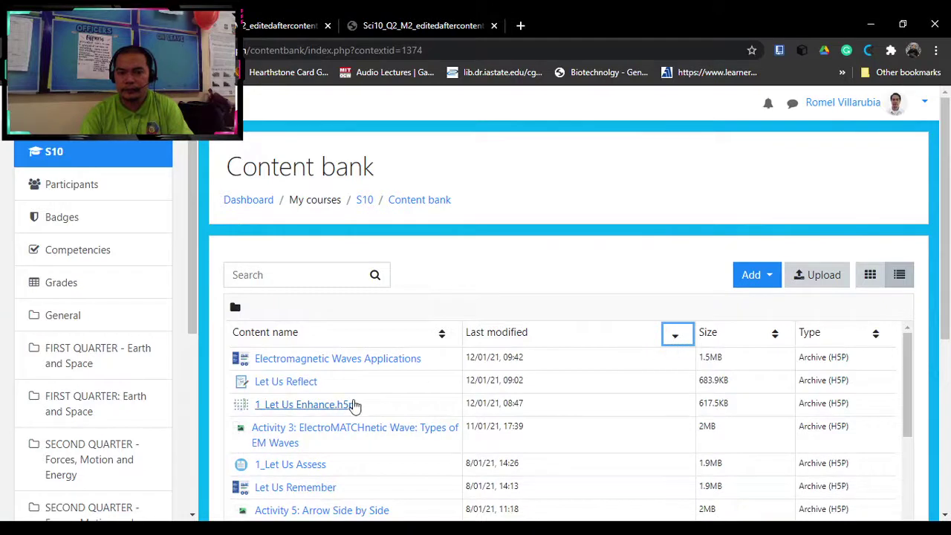
# - Open Electromagnetic Waves Applications from the content bank and look over its book cover preview
pyautogui.click(359, 363)
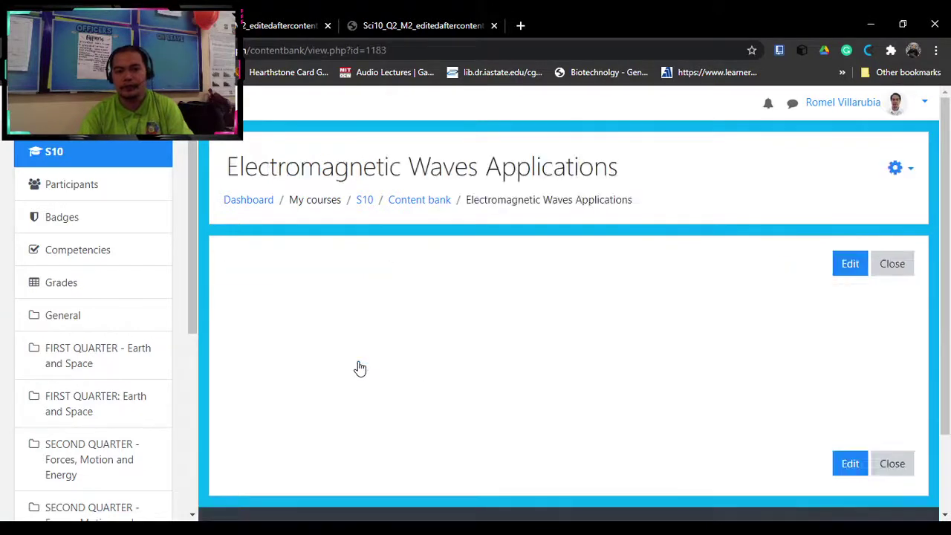
pyautogui.scroll(-2, 585, 349)
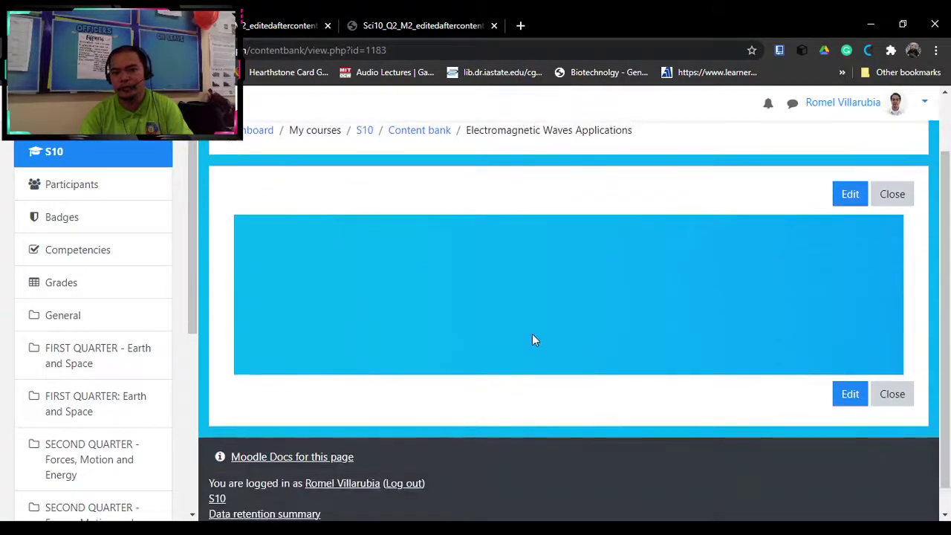
pyautogui.scroll(-2, 582, 336)
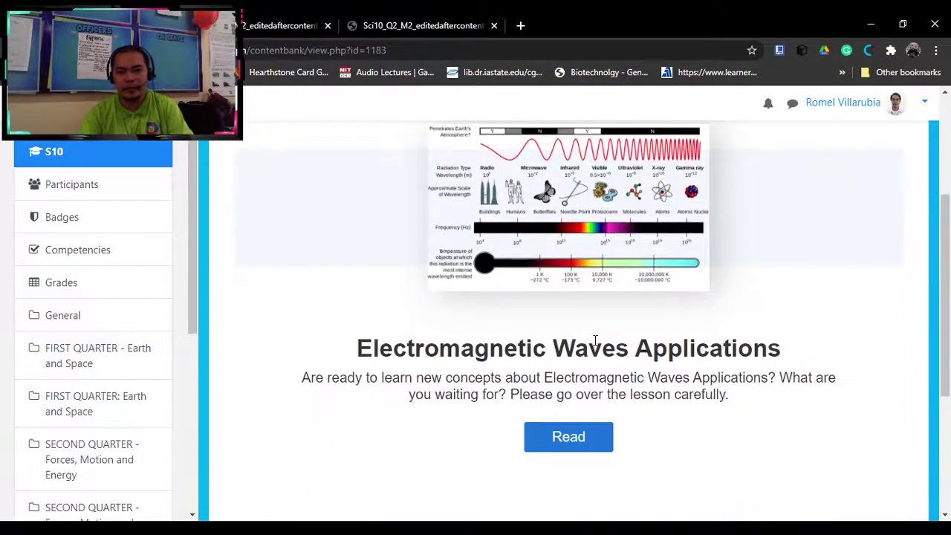
pyautogui.scroll(2, 657, 362)
pyautogui.scroll(-1, 657, 367)
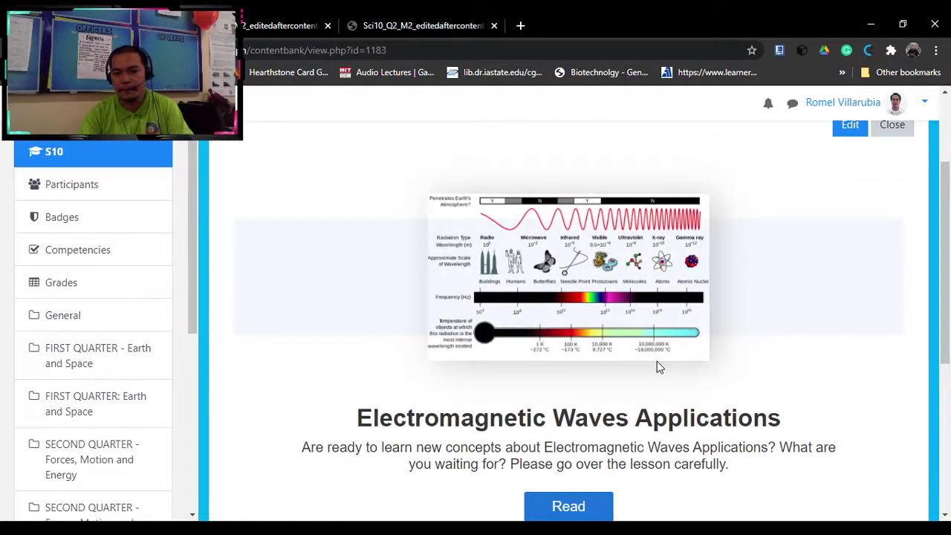
pyautogui.scroll(-1, 656, 367)
pyautogui.scroll(2, 656, 367)
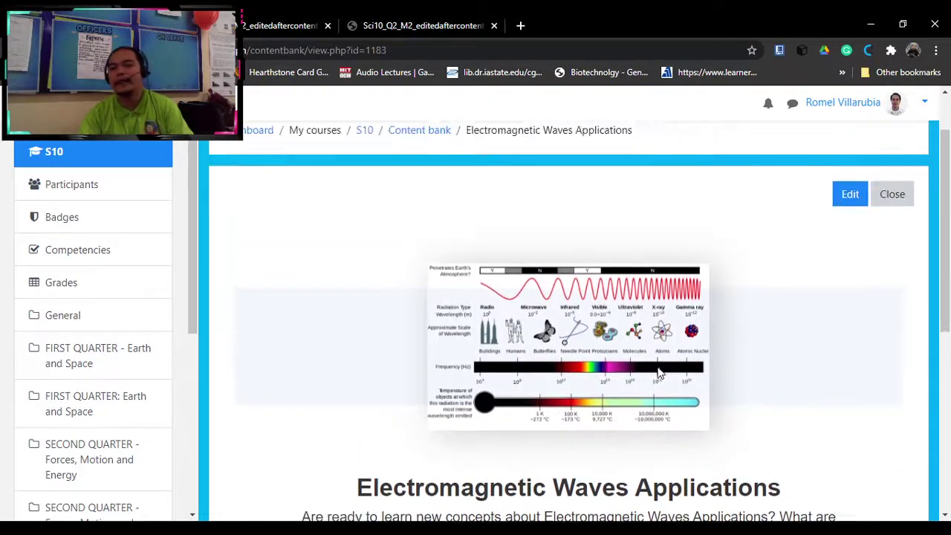
pyautogui.scroll(-2, 658, 370)
pyautogui.scroll(1, 658, 367)
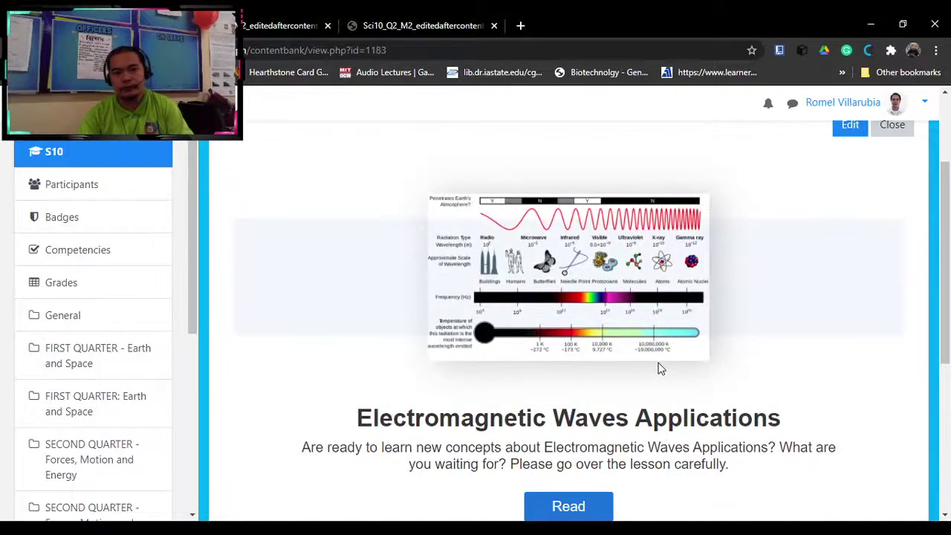
pyautogui.scroll(-1, 661, 368)
pyautogui.scroll(1, 661, 368)
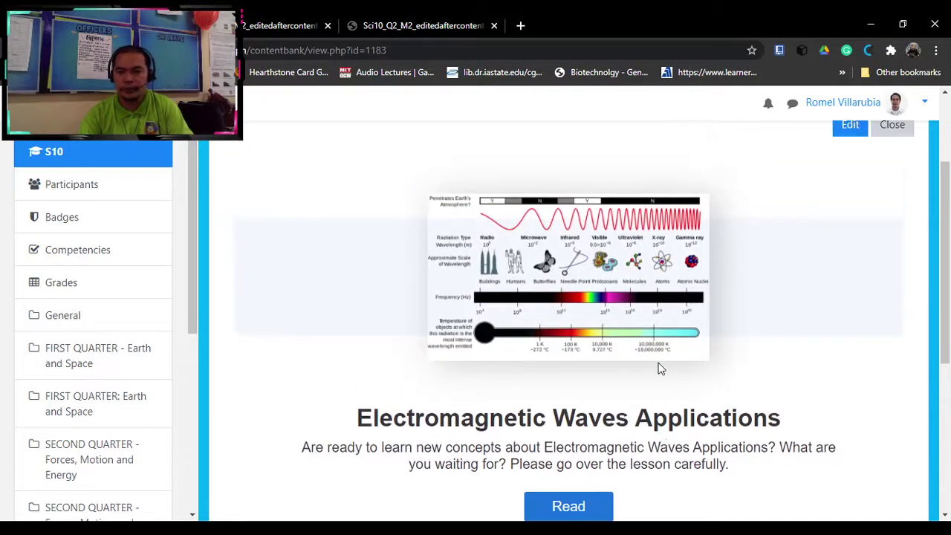
pyautogui.scroll(-1, 660, 368)
pyautogui.scroll(2, 660, 369)
pyautogui.scroll(-1, 740, 339)
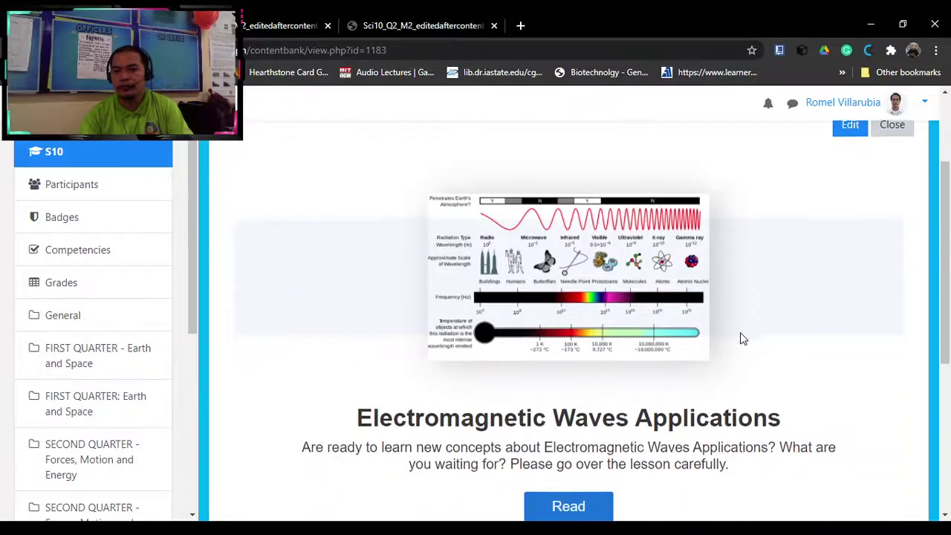
# - Open the Electromagnetic Waves Applications book for editing and go to its list of pages
pyautogui.scroll(2, 740, 339)
pyautogui.click(849, 269)
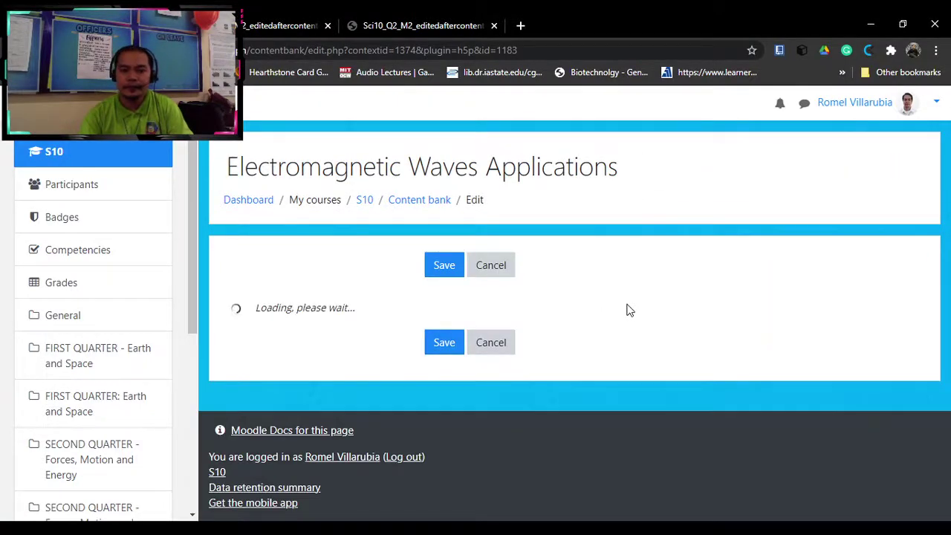
pyautogui.scroll(-5, 629, 310)
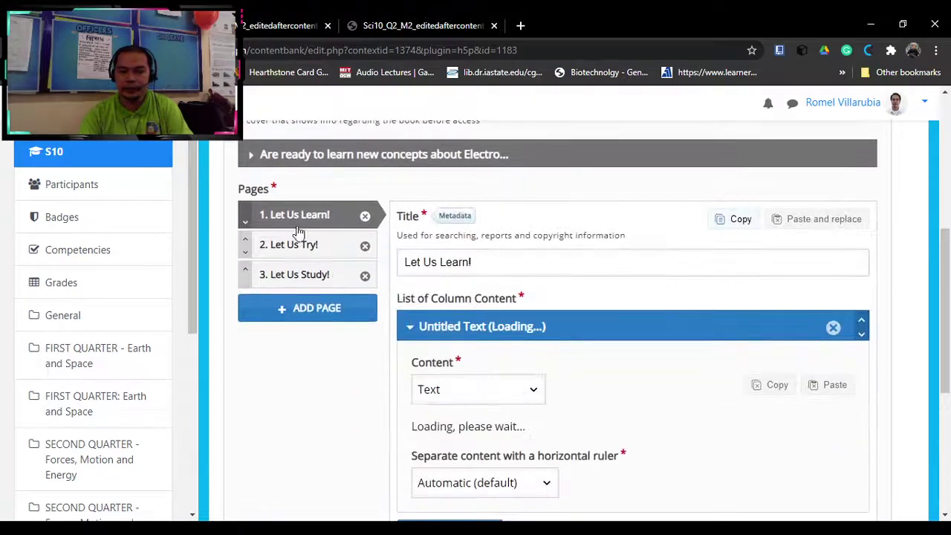
# - Compare the Let Us Learn! section on page 5 of the module PDF with the text of the book's Let Us Learn! page
pyautogui.click(422, 25)
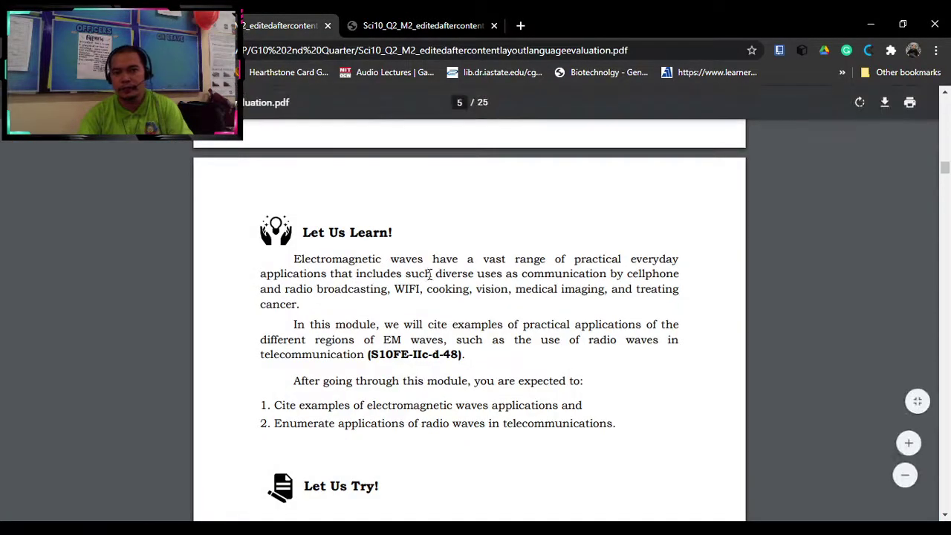
pyautogui.scroll(-1, 428, 274)
pyautogui.scroll(1, 314, 242)
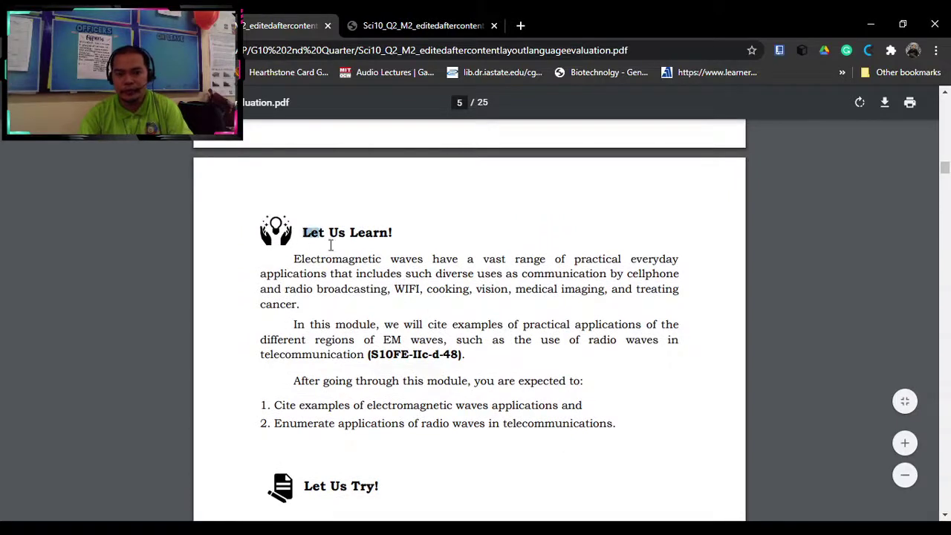
pyautogui.moveTo(329, 245); pyautogui.dragTo(612, 431)
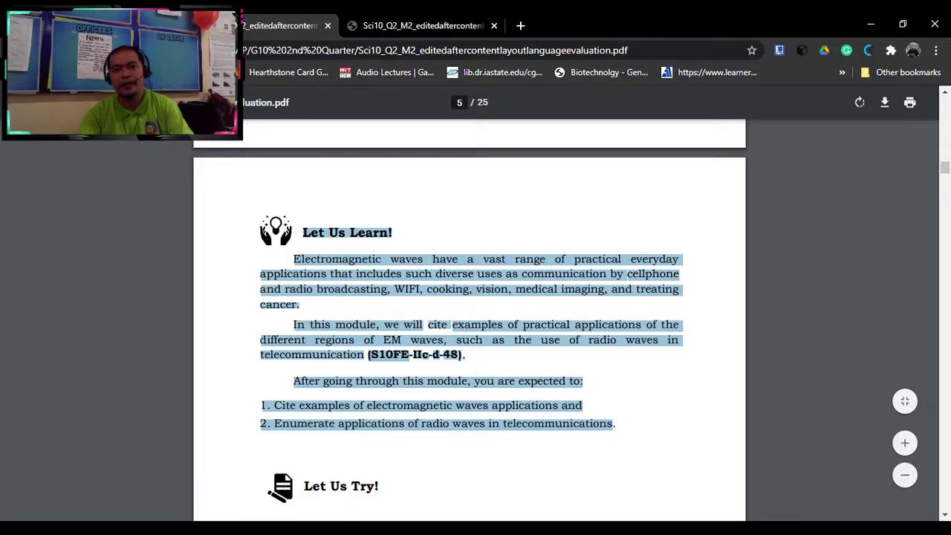
pyautogui.hotkey('ctrl', 'pageup')
pyautogui.scroll(-2, 483, 416)
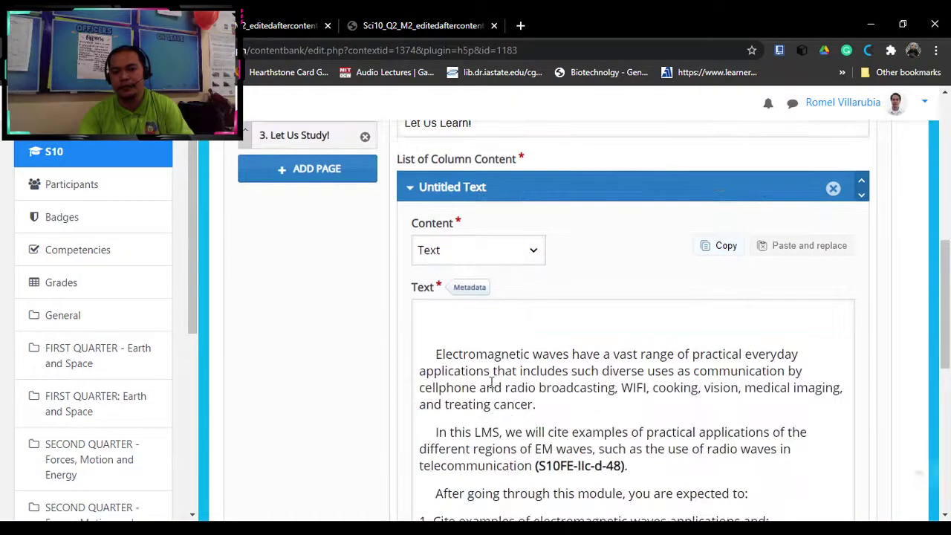
pyautogui.scroll(2, 525, 360)
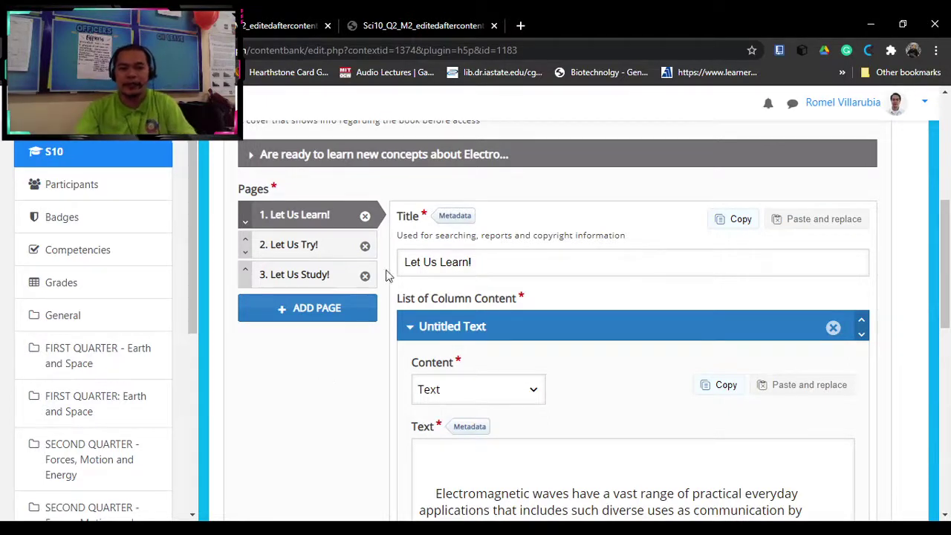
# - Review the content of the book's Let Us Try! and Let Us Study! pages
pyautogui.click(314, 245)
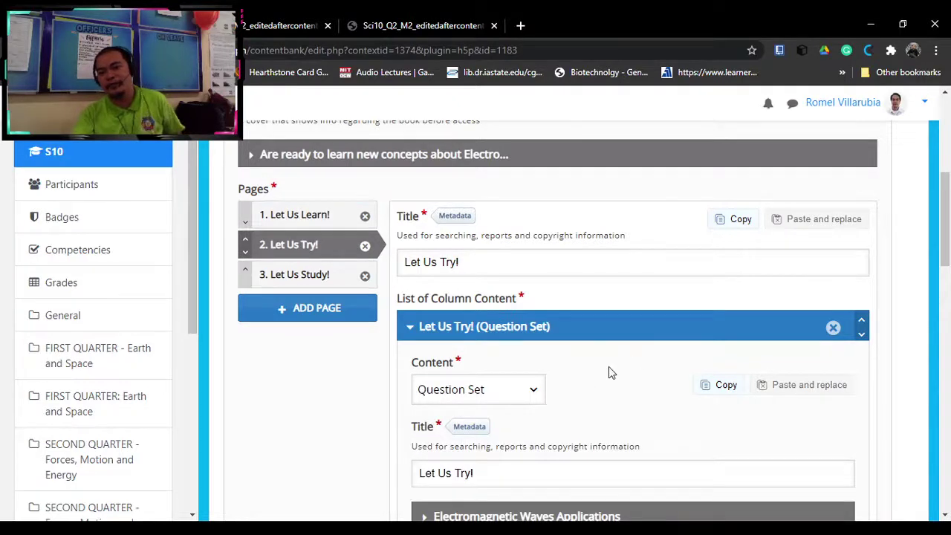
pyautogui.scroll(-2, 609, 374)
pyautogui.scroll(1, 336, 297)
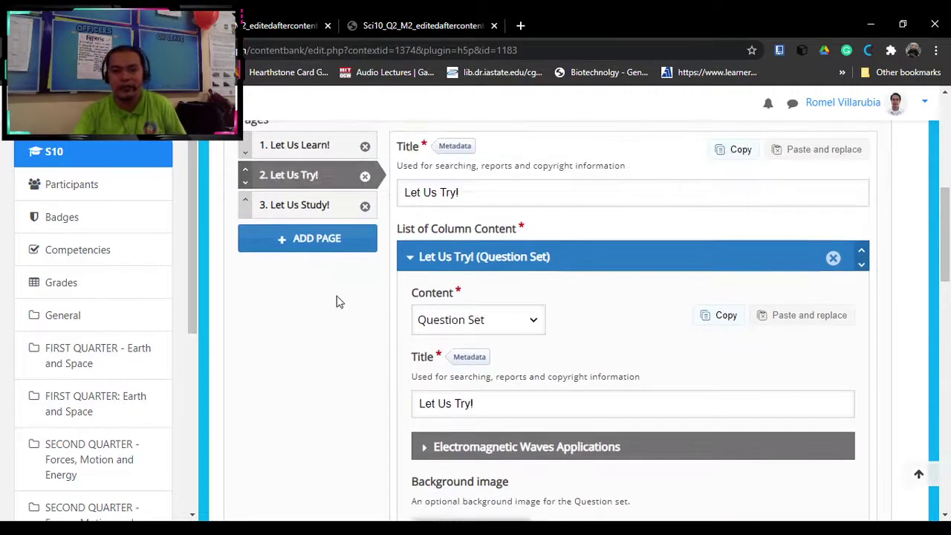
pyautogui.click(319, 205)
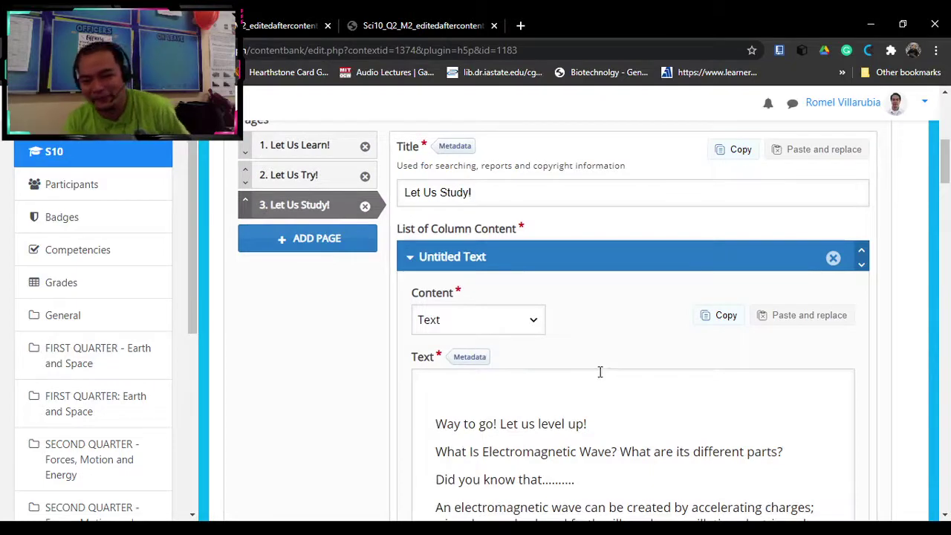
pyautogui.scroll(-5, 601, 368)
pyautogui.scroll(2, 602, 367)
pyautogui.scroll(2, 603, 367)
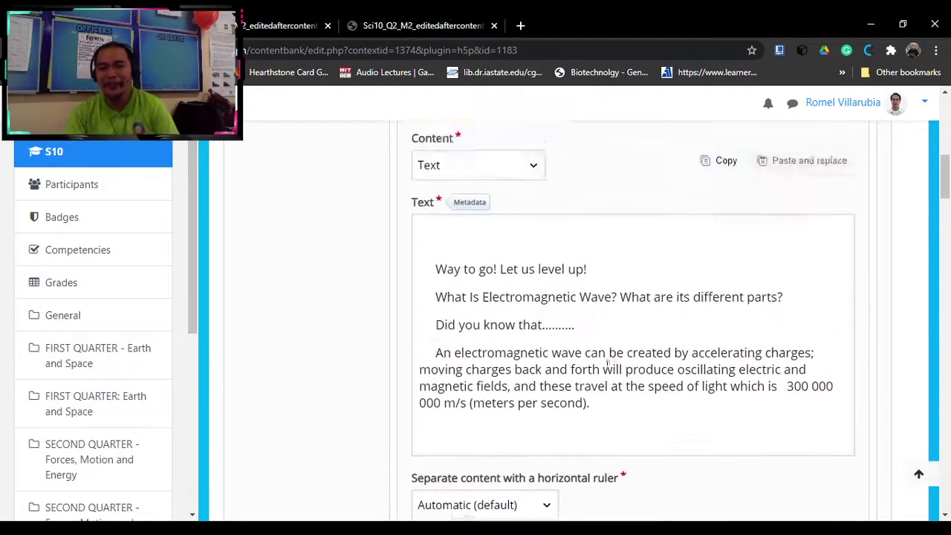
pyautogui.scroll(-1, 606, 371)
pyautogui.scroll(3, 606, 371)
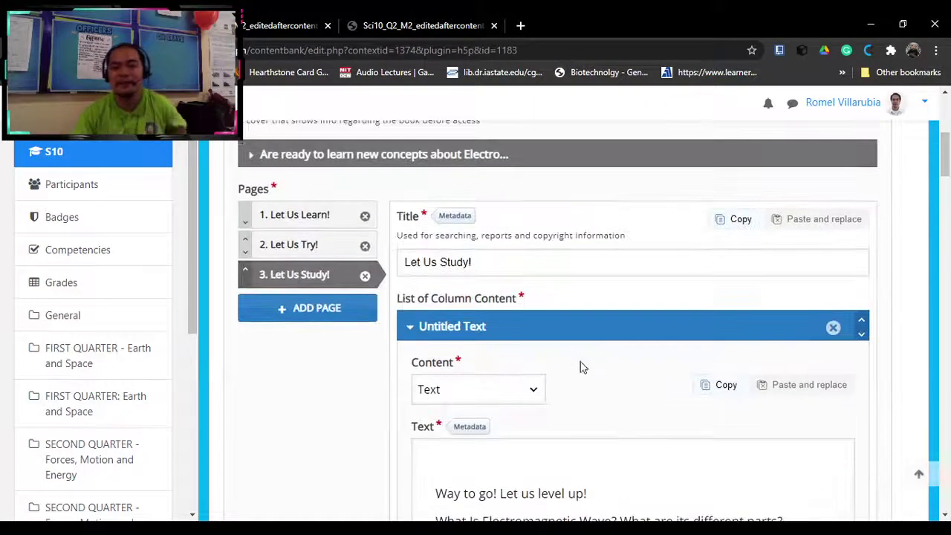
# - Select the What Are Electromagnetic Waves? passage in the Let Us Study section on page 7 of the module PDF
pyautogui.click(263, 25)
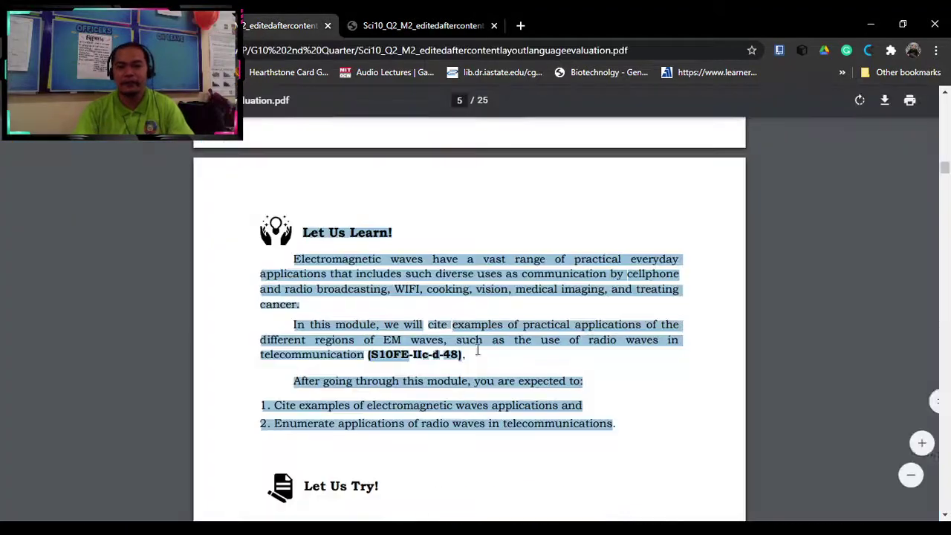
pyautogui.scroll(-5, 483, 353)
pyautogui.scroll(-15, 487, 349)
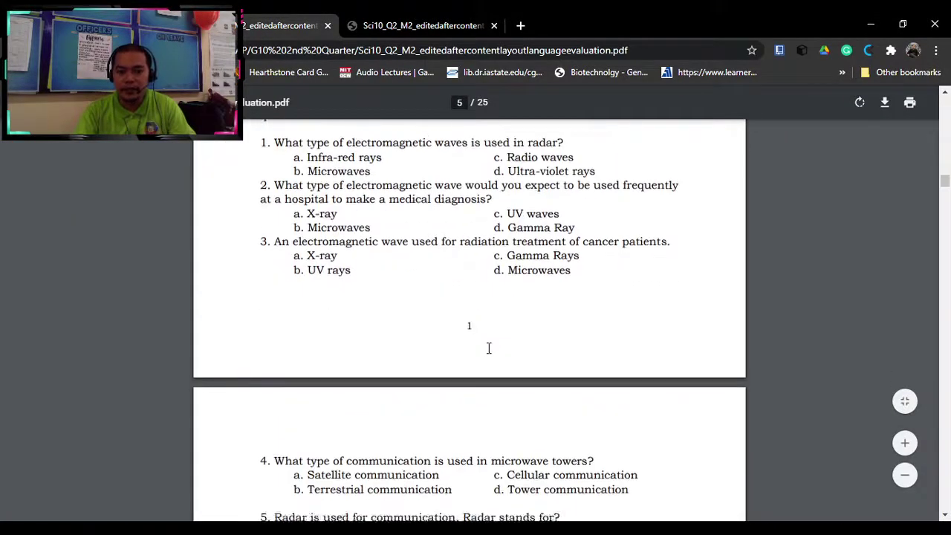
pyautogui.scroll(2, 491, 354)
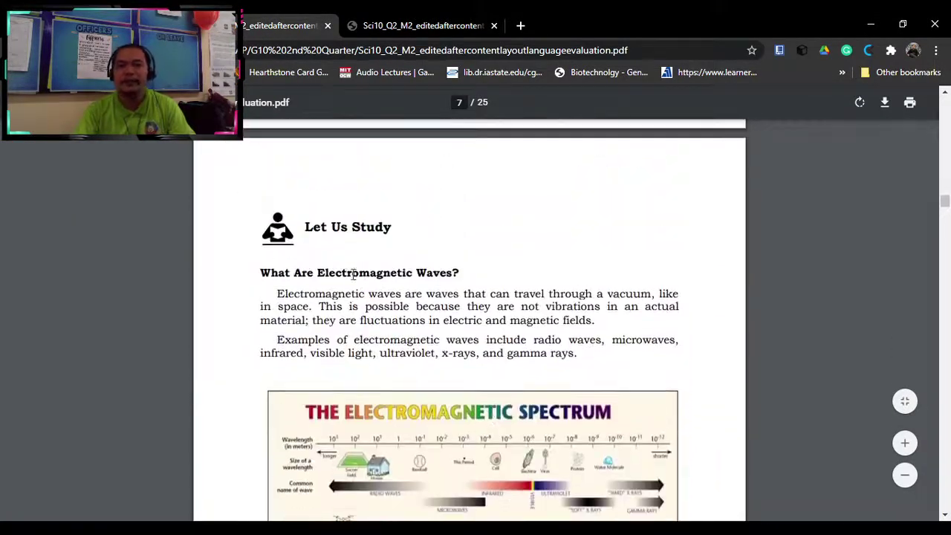
pyautogui.moveTo(308, 231); pyautogui.dragTo(413, 233)
pyautogui.click(446, 261)
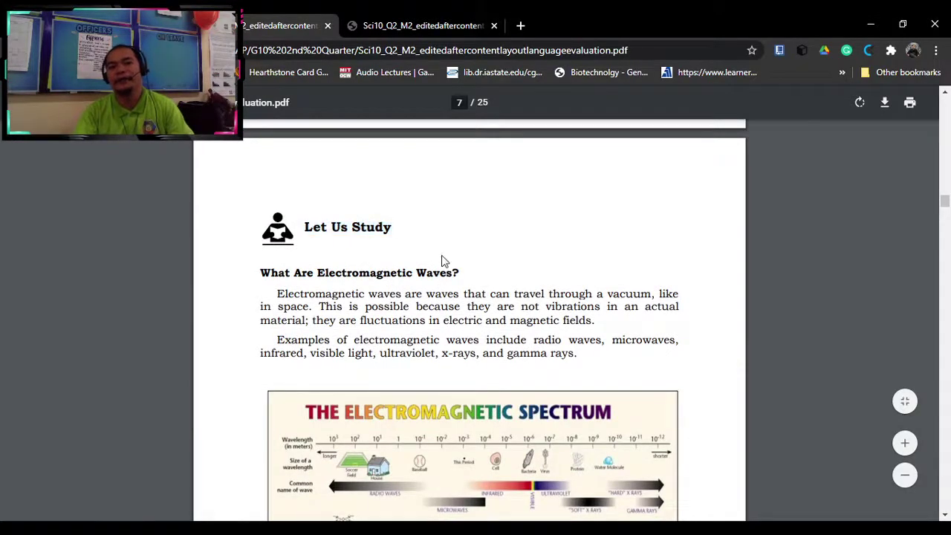
pyautogui.scroll(-1, 505, 270)
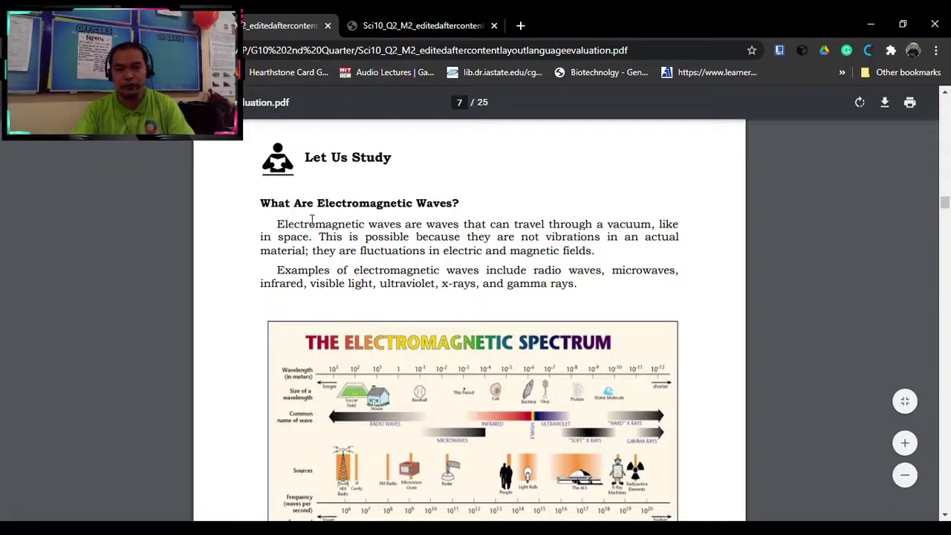
pyautogui.moveTo(263, 203); pyautogui.dragTo(557, 292)
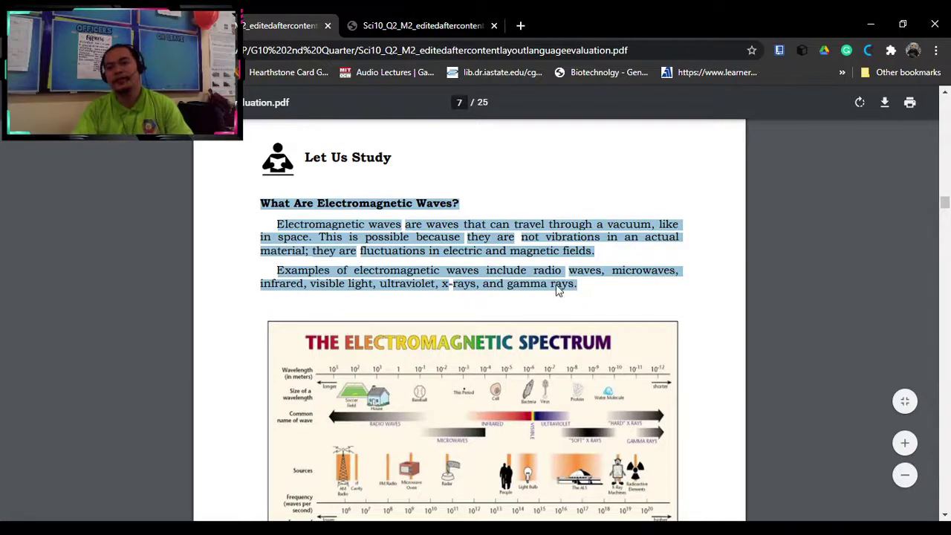
# - Return to the book editor and examine the first text block of the Let Us Study! page
pyautogui.hotkey('ctrl', 'shift', 'Tab')
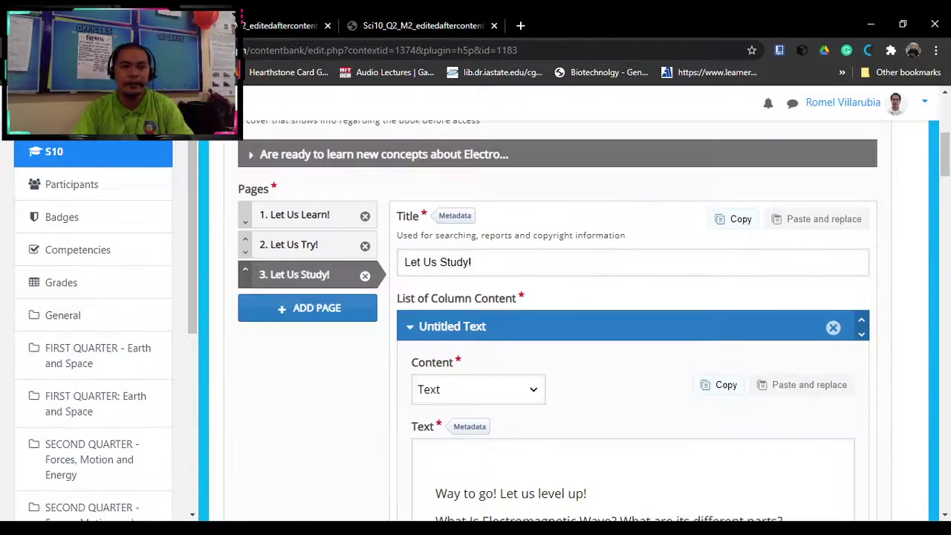
pyautogui.scroll(-1, 510, 346)
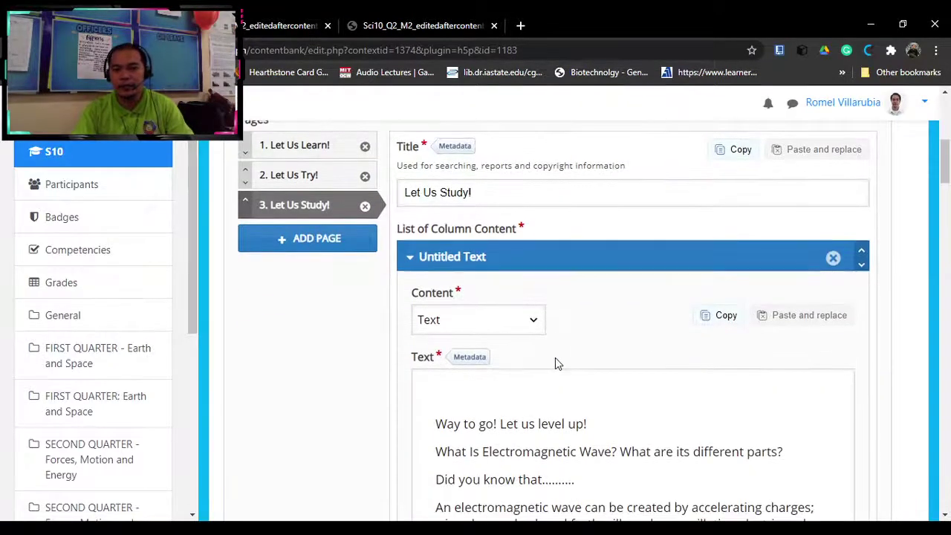
pyautogui.scroll(2, 563, 364)
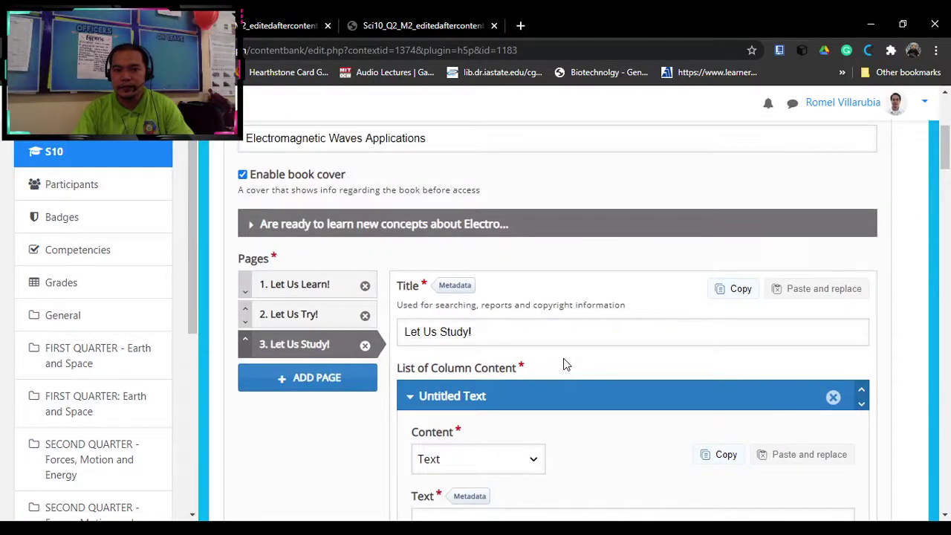
pyautogui.scroll(1, 564, 364)
pyautogui.scroll(-3, 562, 364)
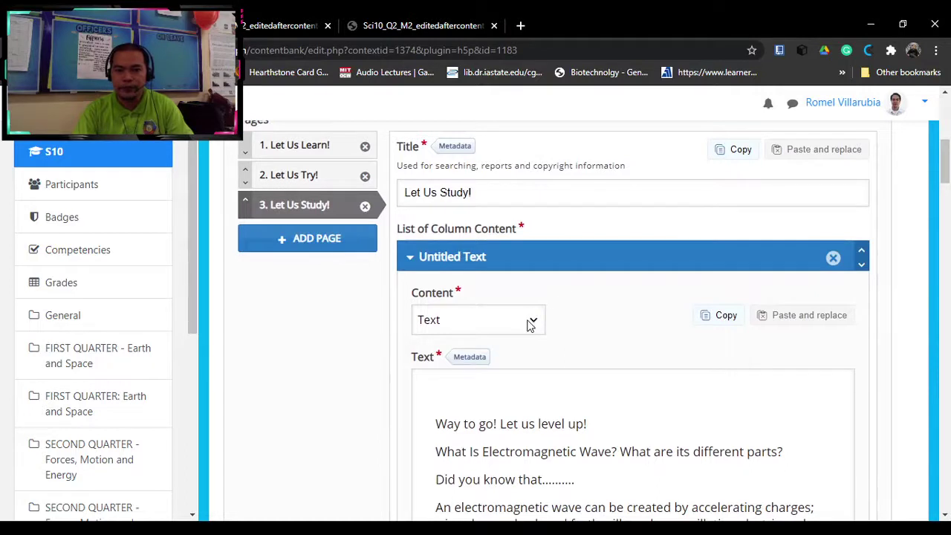
pyautogui.click(530, 323)
pyautogui.click(299, 282)
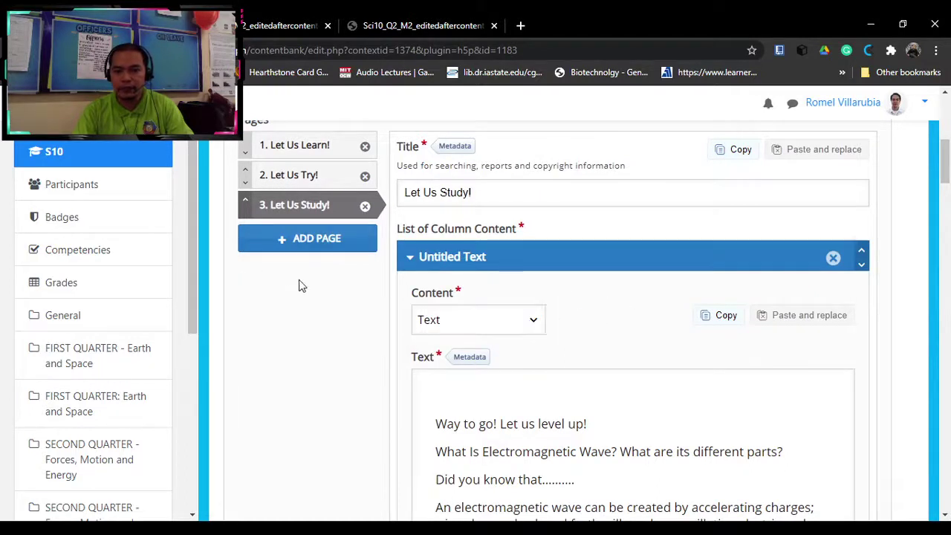
pyautogui.scroll(-2, 675, 384)
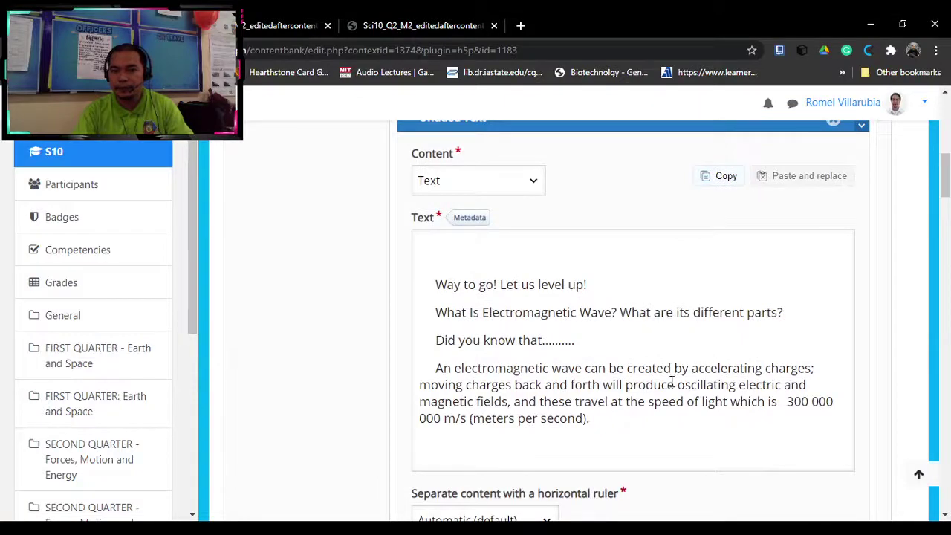
pyautogui.scroll(-3, 671, 382)
pyautogui.scroll(5, 671, 383)
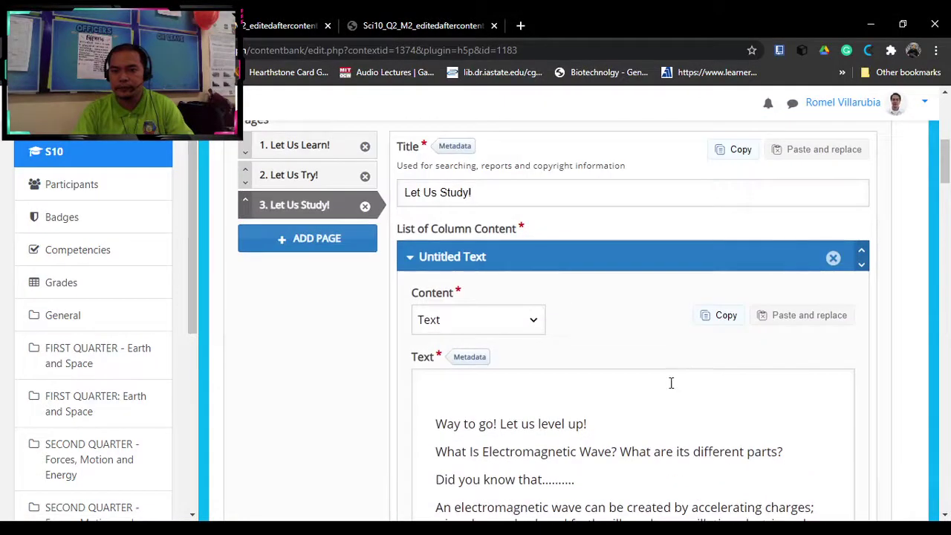
# - Remove all existing text and image blocks from the Let Us Study! page, confirming each removal
pyautogui.click(832, 258)
pyautogui.click(646, 354)
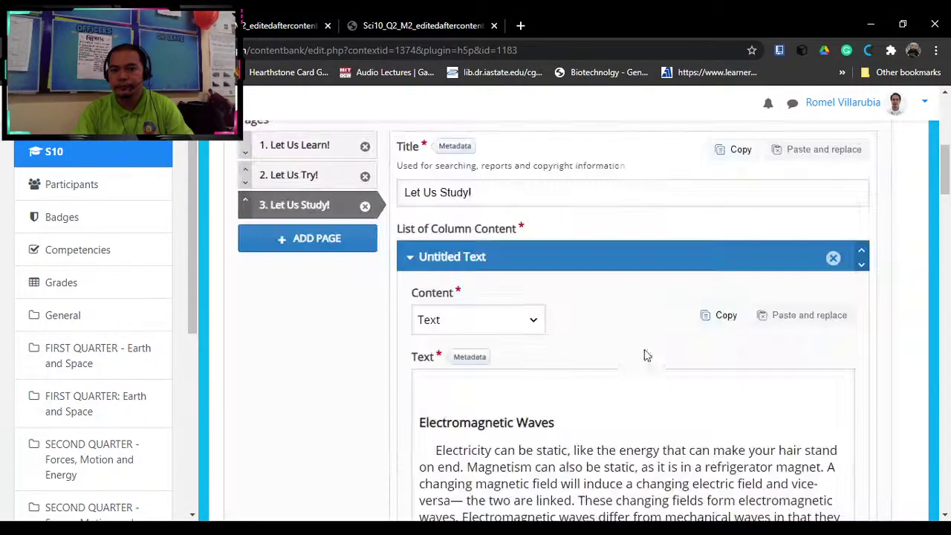
pyautogui.click(833, 260)
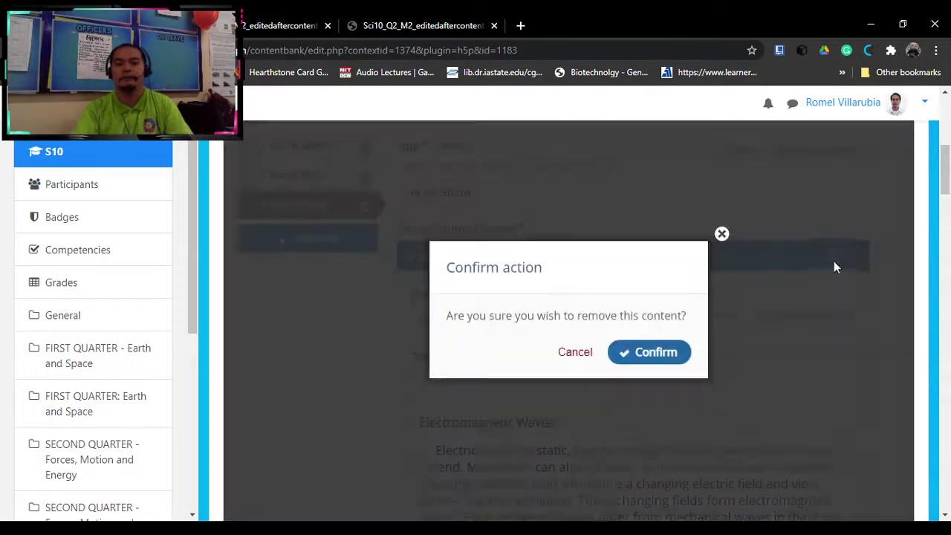
pyautogui.click(648, 360)
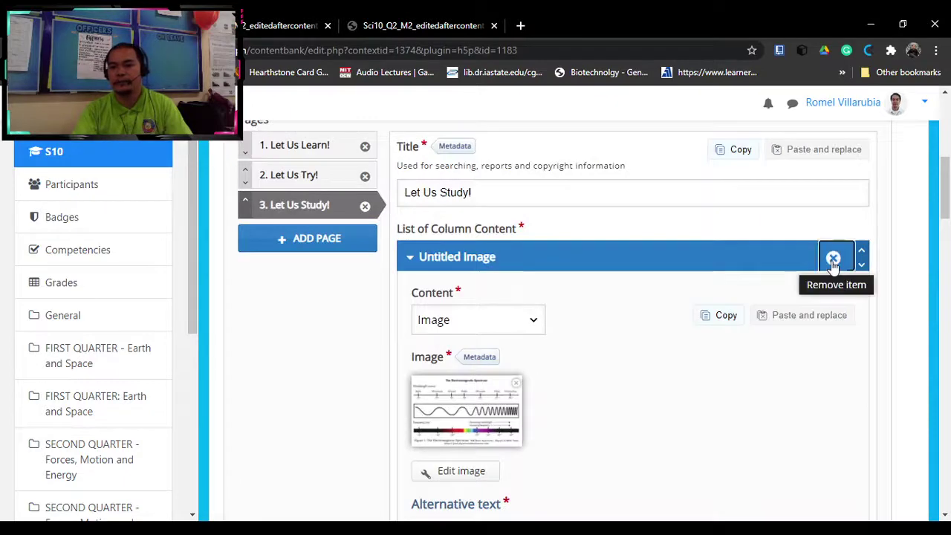
pyautogui.click(834, 259)
pyautogui.click(654, 360)
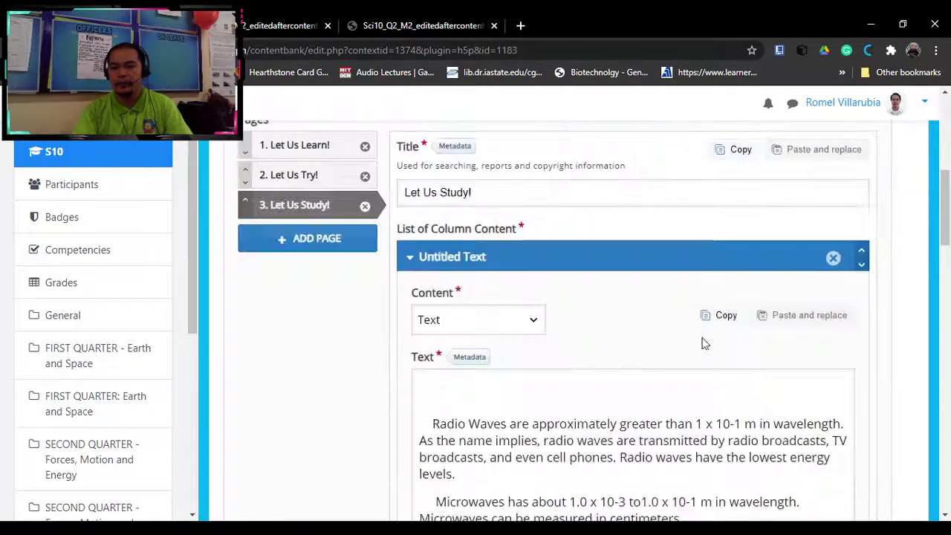
pyautogui.click(833, 259)
pyautogui.click(654, 354)
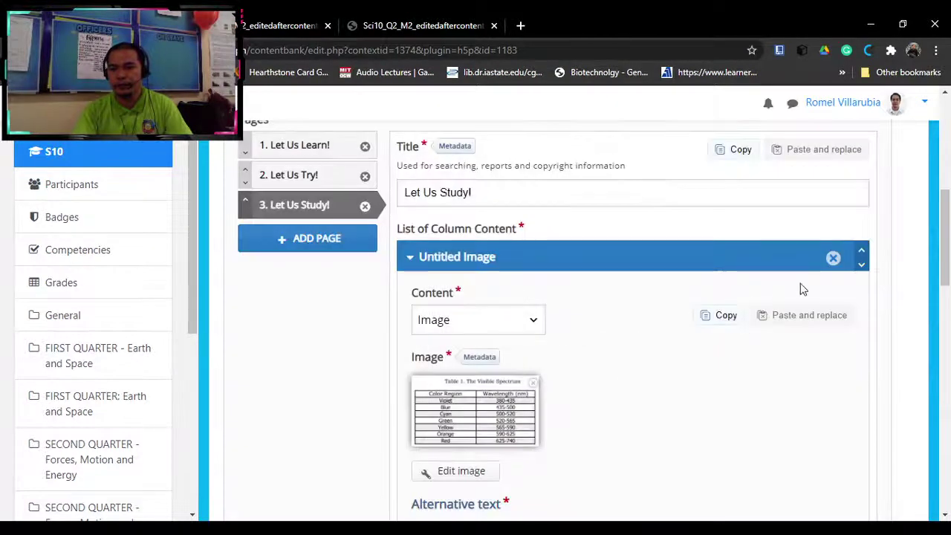
pyautogui.click(834, 259)
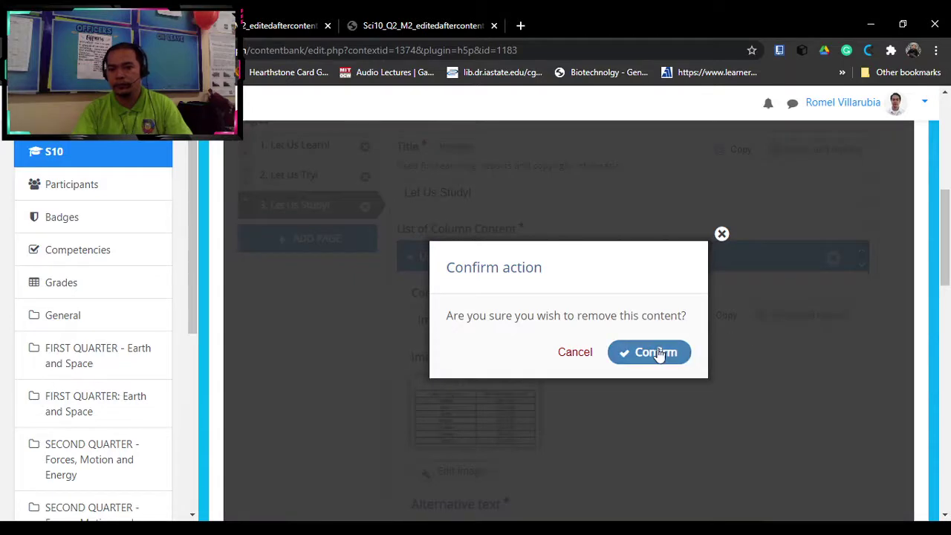
pyautogui.click(659, 354)
pyautogui.click(833, 258)
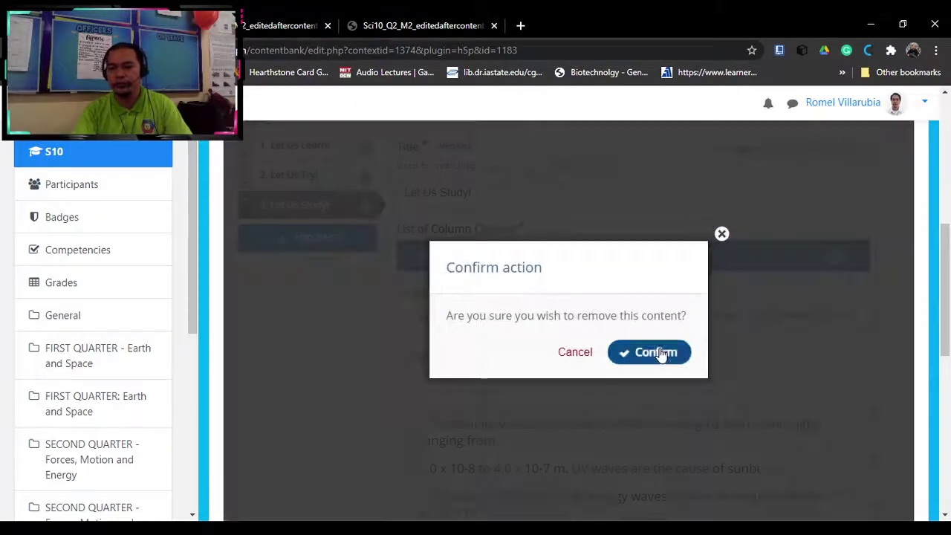
pyautogui.click(655, 352)
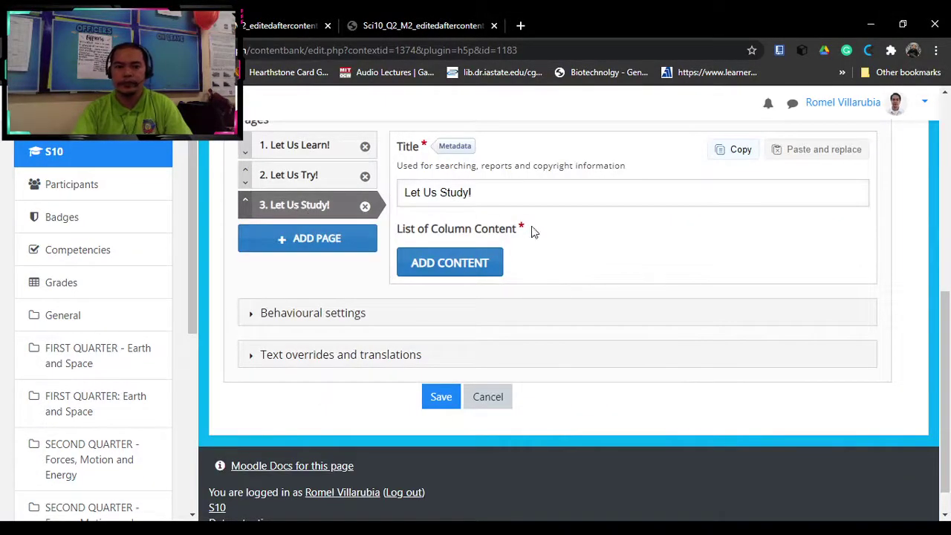
# - Add a new content block of type Text to the emptied Let Us Study! page
pyautogui.click(264, 26)
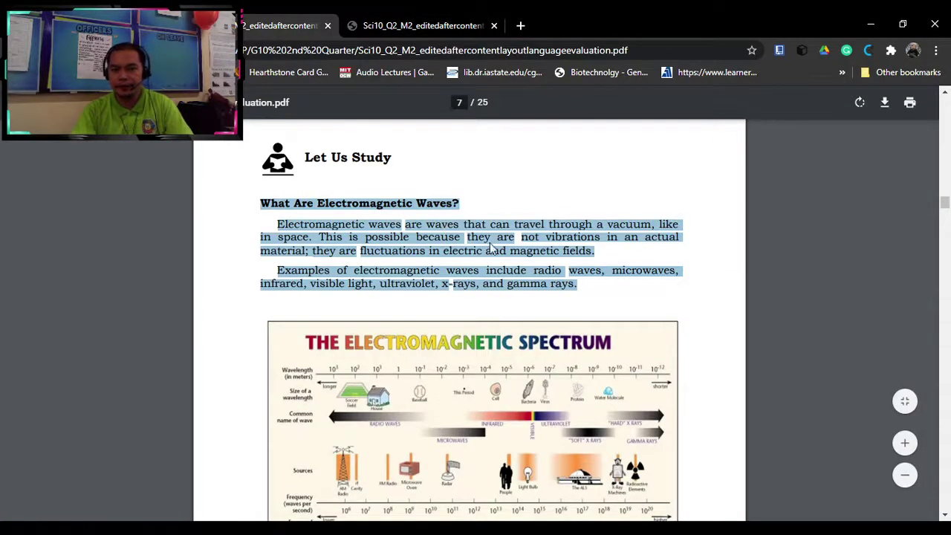
pyautogui.hotkey('ctrl', 'Tab')
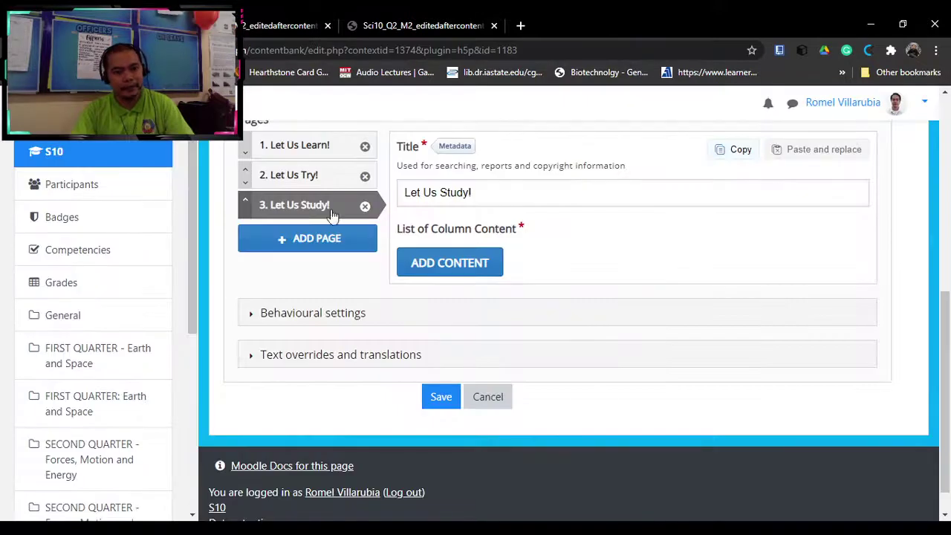
pyautogui.click(459, 269)
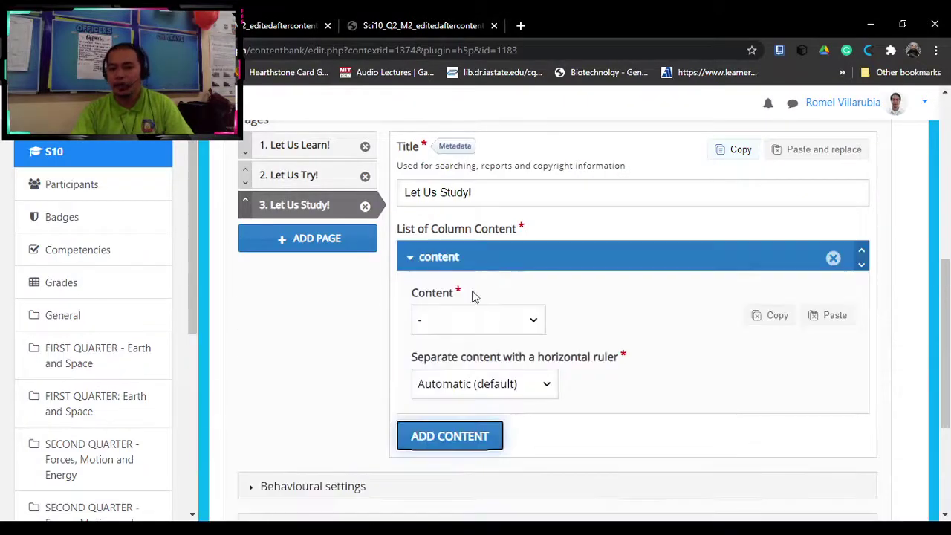
pyautogui.click(532, 323)
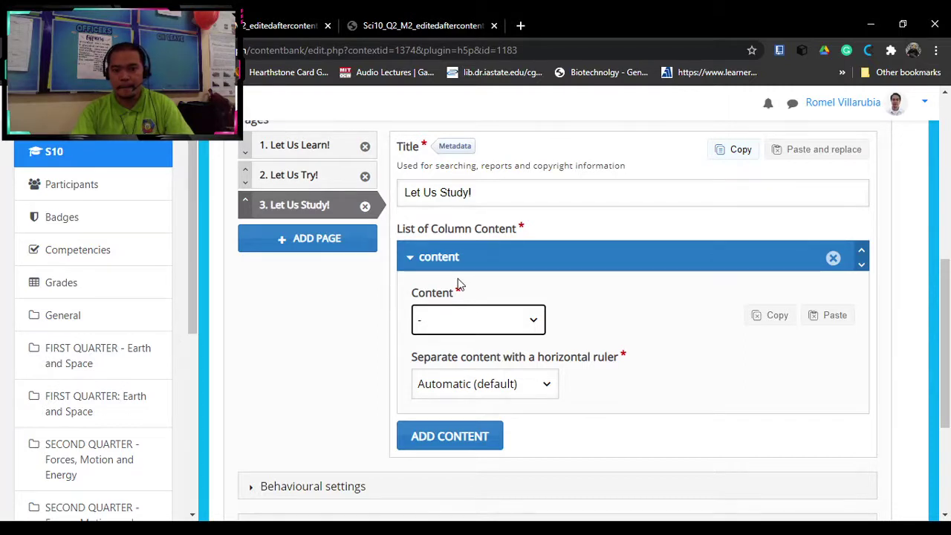
pyautogui.press('t')
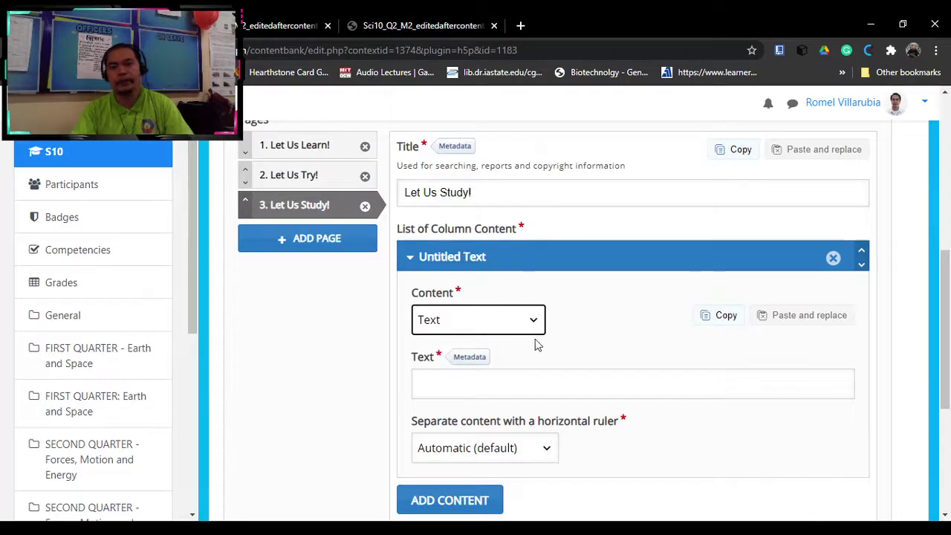
pyautogui.scroll(-1, 578, 370)
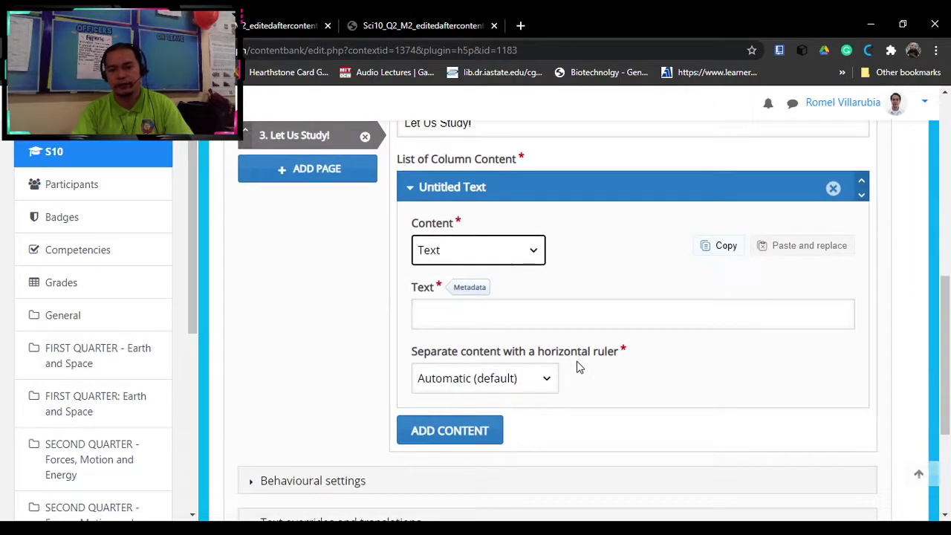
# - Copy the What Are Electromagnetic Waves? passage from page 7 of the module PDF into the new block's text field
pyautogui.click(454, 315)
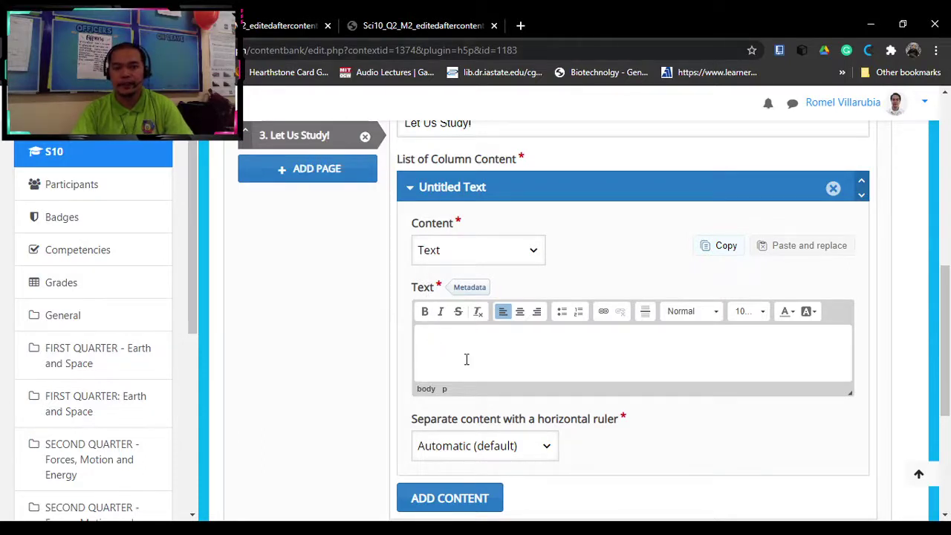
pyautogui.click(439, 346)
pyautogui.rightClick(439, 347)
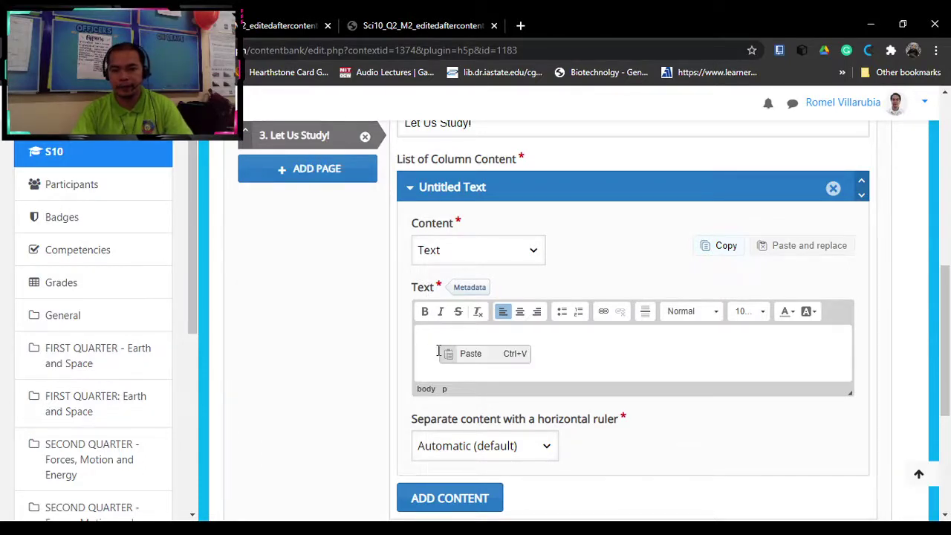
pyautogui.click(516, 358)
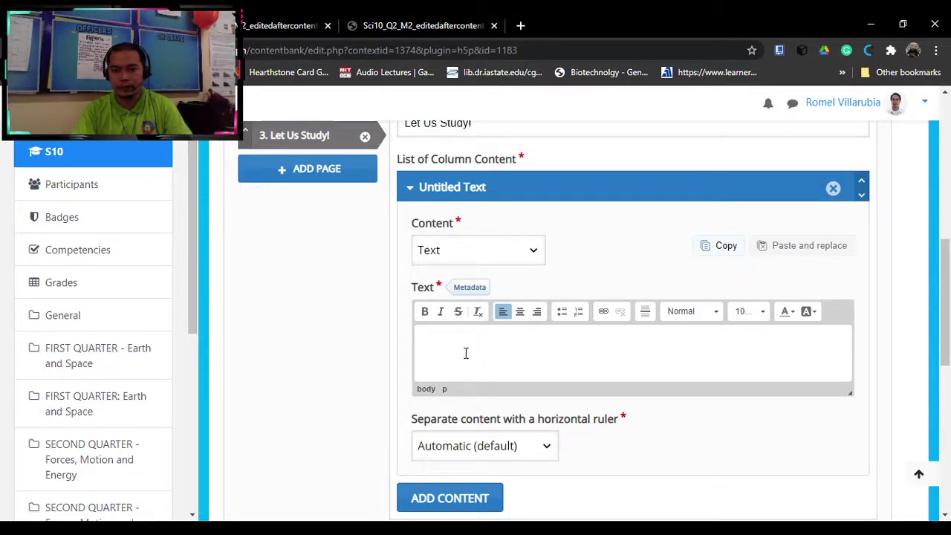
pyautogui.click(320, 22)
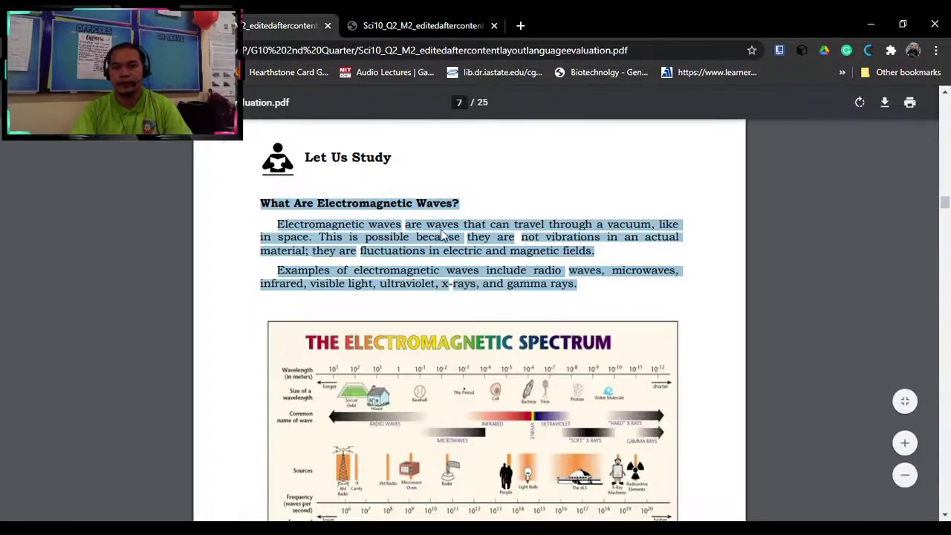
pyautogui.hotkey('ctrl', 'shift', 'Tab')
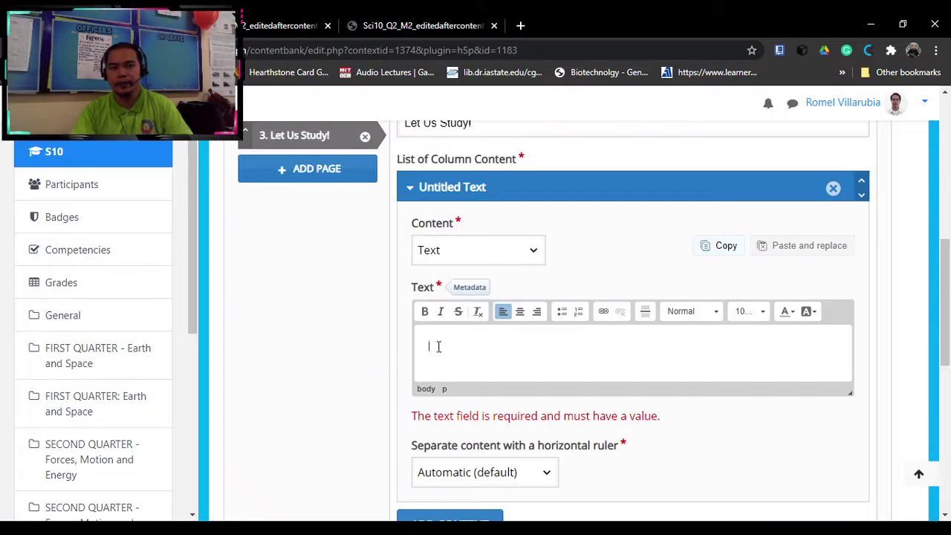
pyautogui.write('What Are Electromagnetic Waves? Electromagnetic waves are waves that can travel through a vacuum, like in space. This is possible because they are not vibrations in an actual material; they are fluctuations in electric and magnetic fields. Examples of electromagnetic waves include radio waves, microwaves, infrared, visible light, ultraviolet, x-rays, and gamma rays.')
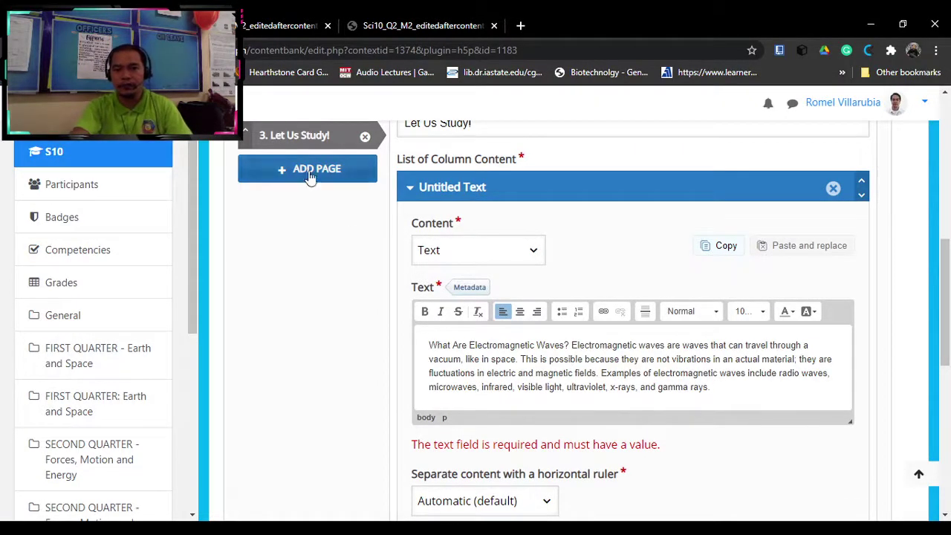
pyautogui.scroll(2, 333, 225)
pyautogui.scroll(-2, 344, 234)
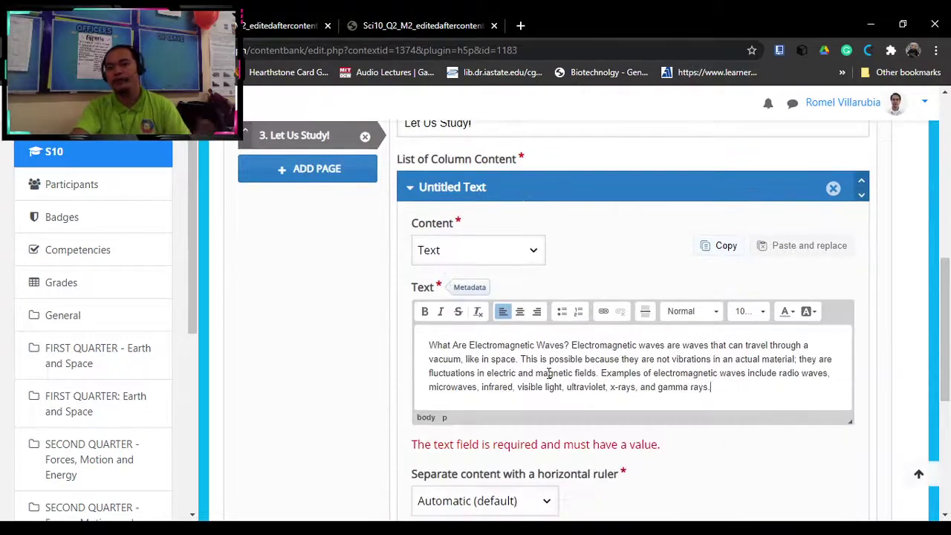
# - Compare the pasted passage with the layout of the Let Us Study section on page 7 of the module PDF
pyautogui.click(281, 25)
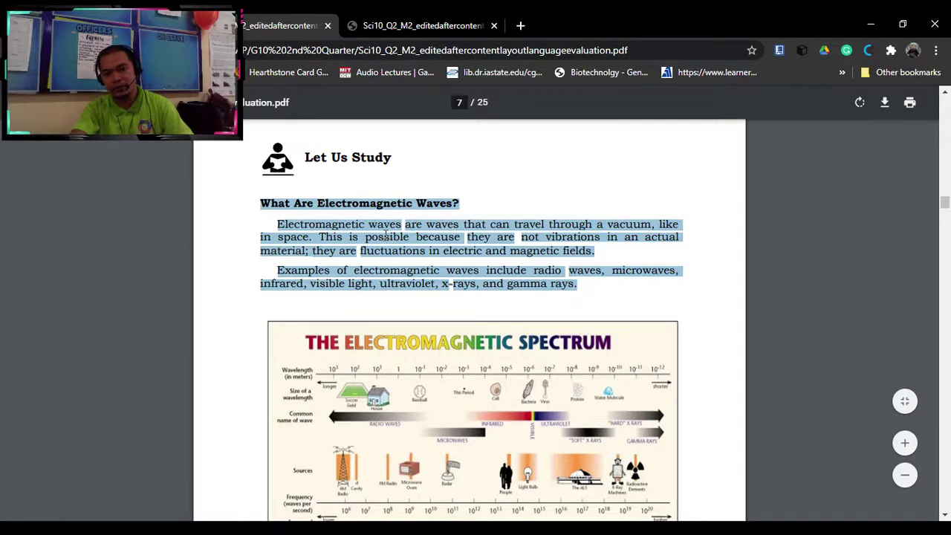
pyautogui.hotkey('ctrl', 'c')
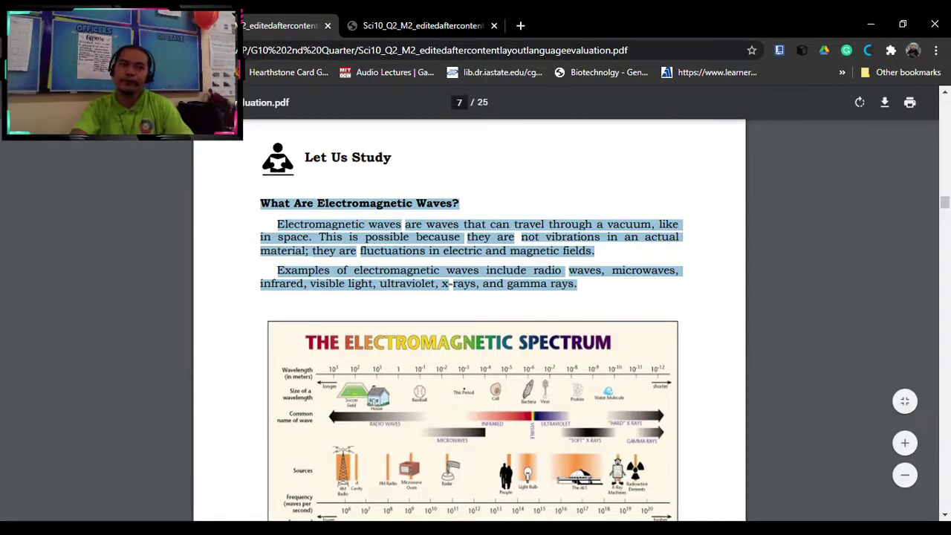
pyautogui.hotkey('ctrl', 'shift', 'Tab')
pyautogui.hotkey('ctrl', 'v')
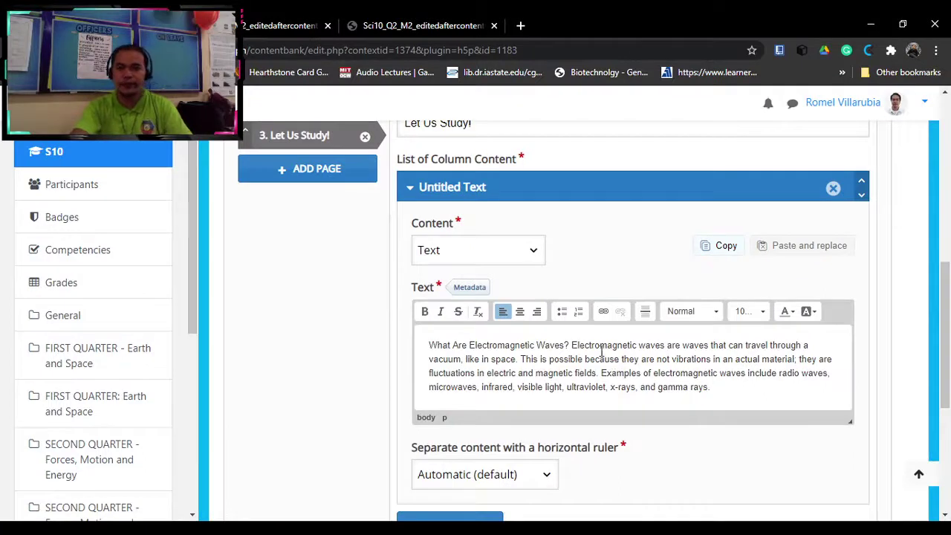
pyautogui.click(275, 28)
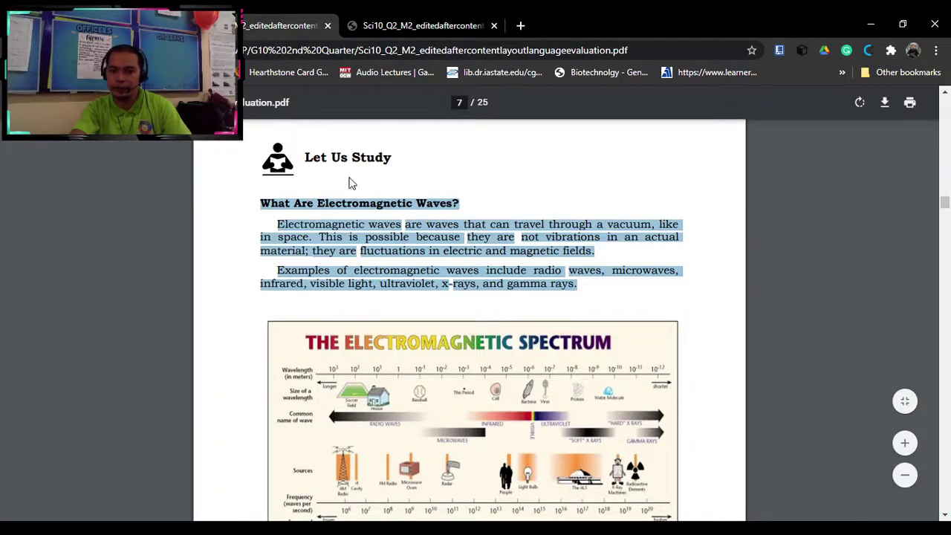
pyautogui.hotkey('ctrl', 'shift', 'Tab')
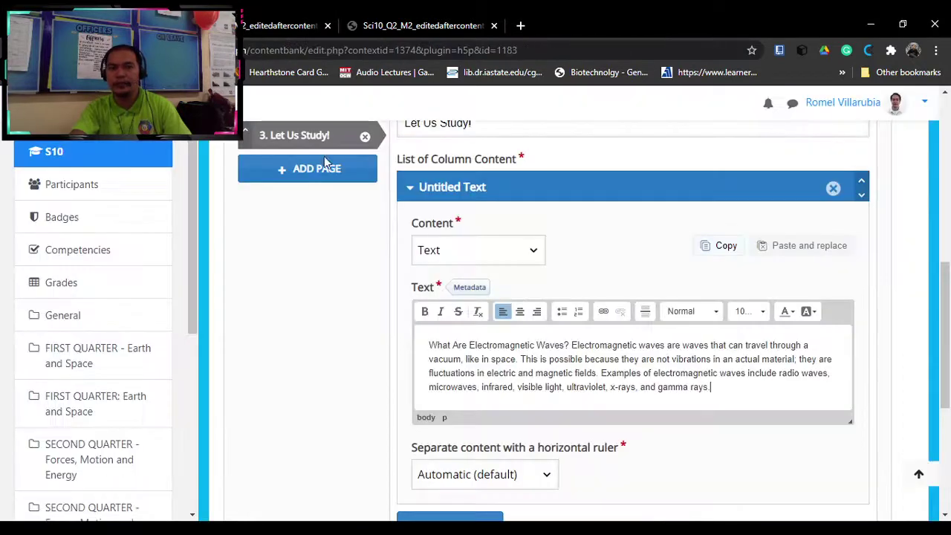
# - Put the heading What Are Electromagnetic Waves? in its own paragraph above the body text and make it bold
pyautogui.click(572, 347)
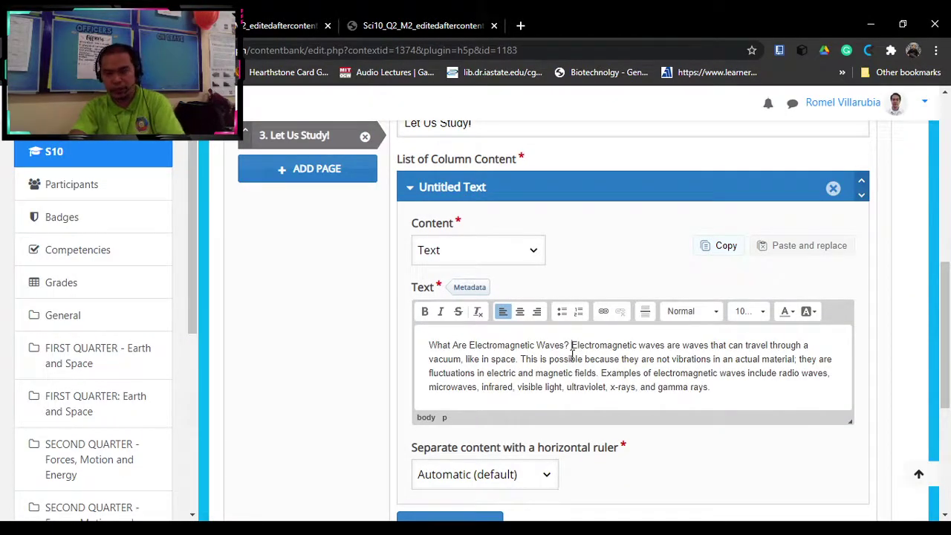
pyautogui.press('Return')
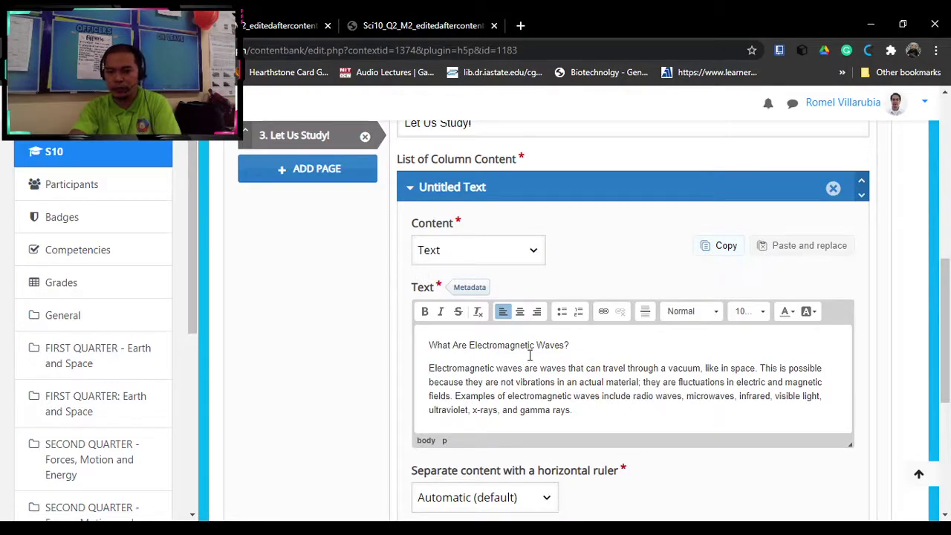
pyautogui.moveTo(573, 344); pyautogui.dragTo(431, 335)
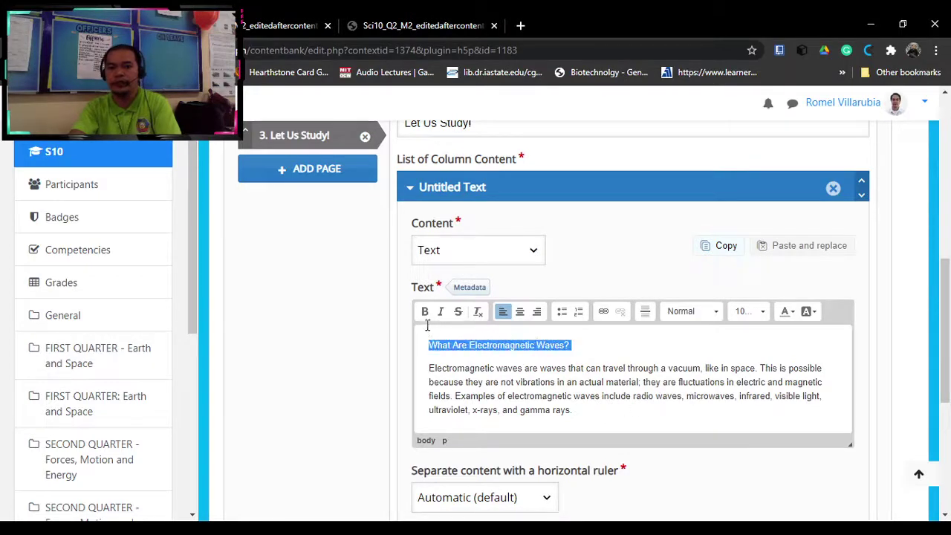
pyautogui.click(425, 312)
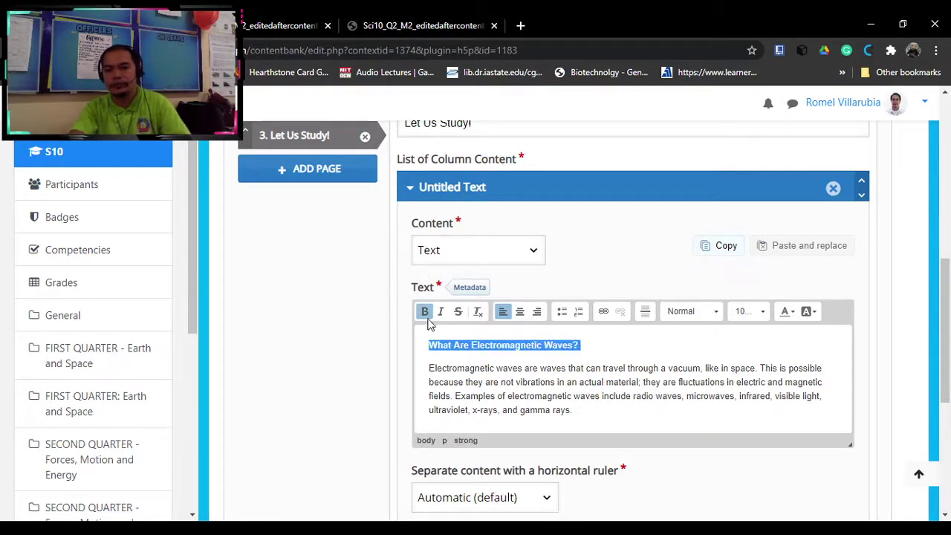
pyautogui.click(605, 348)
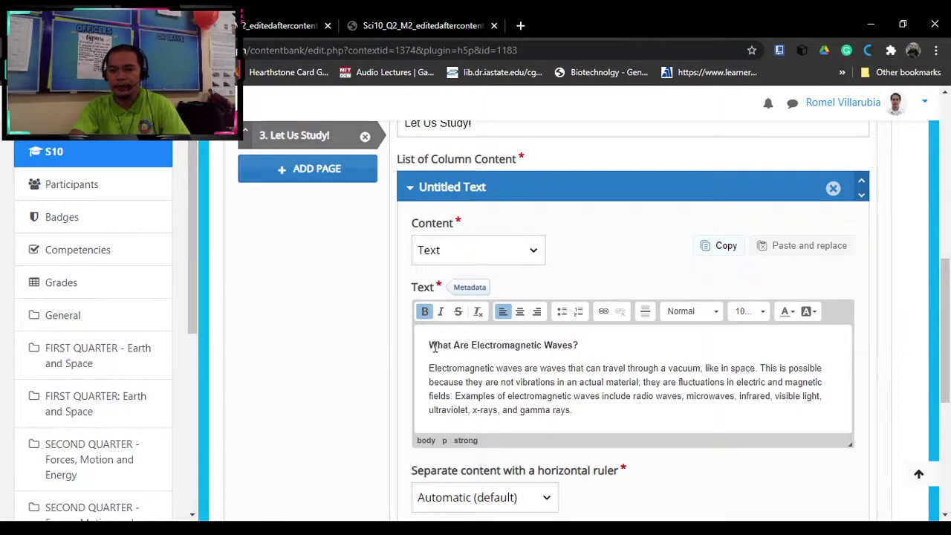
# - Set the font size of the heading and the whole passage to 112.5%
pyautogui.moveTo(431, 346); pyautogui.dragTo(596, 417)
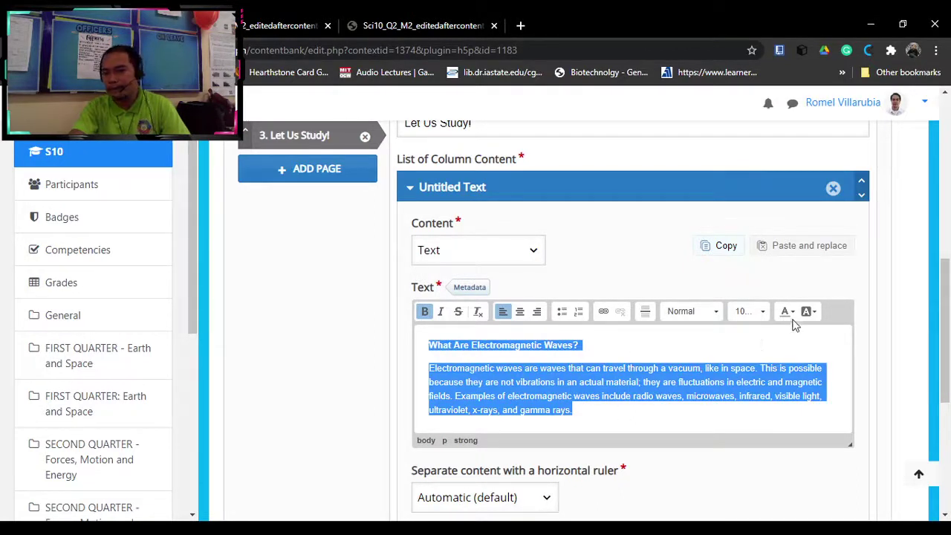
pyautogui.click(747, 313)
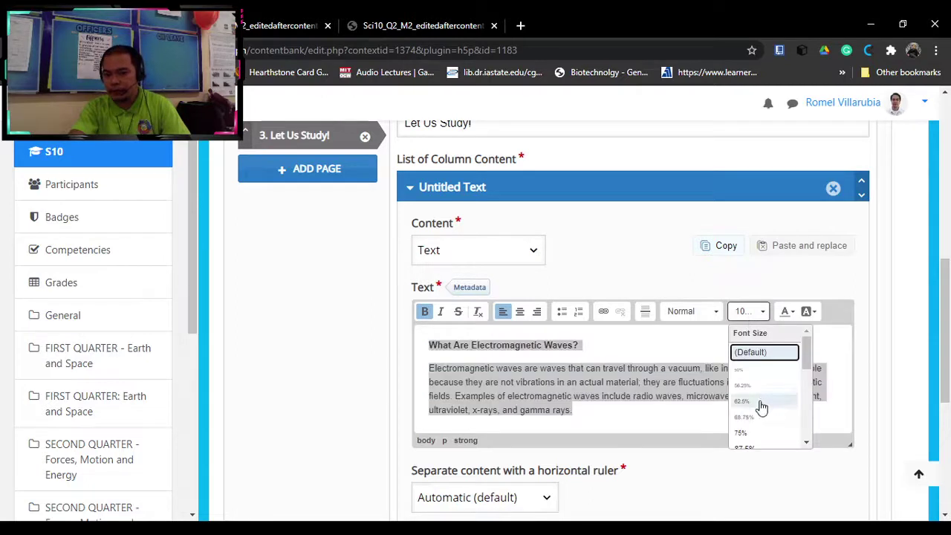
pyautogui.scroll(-2, 760, 407)
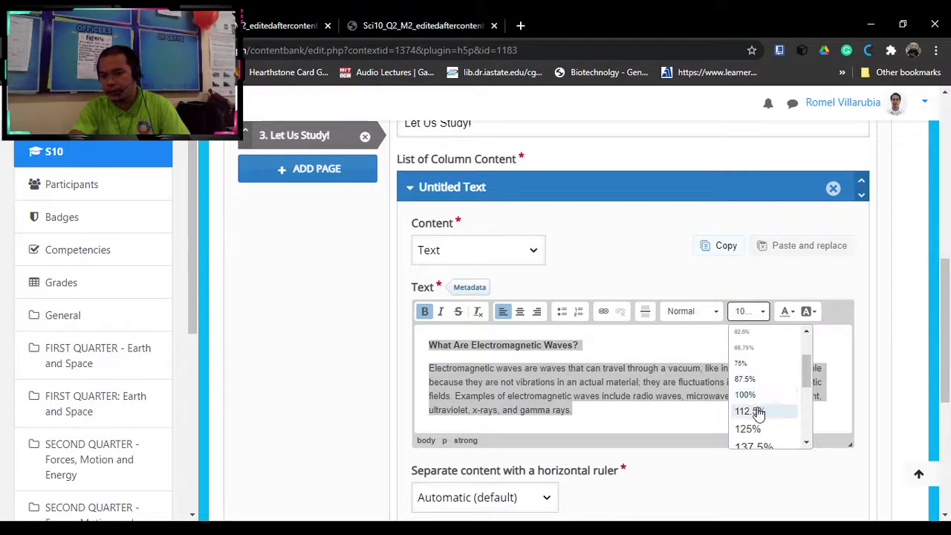
pyautogui.click(748, 411)
pyautogui.scroll(-1, 613, 360)
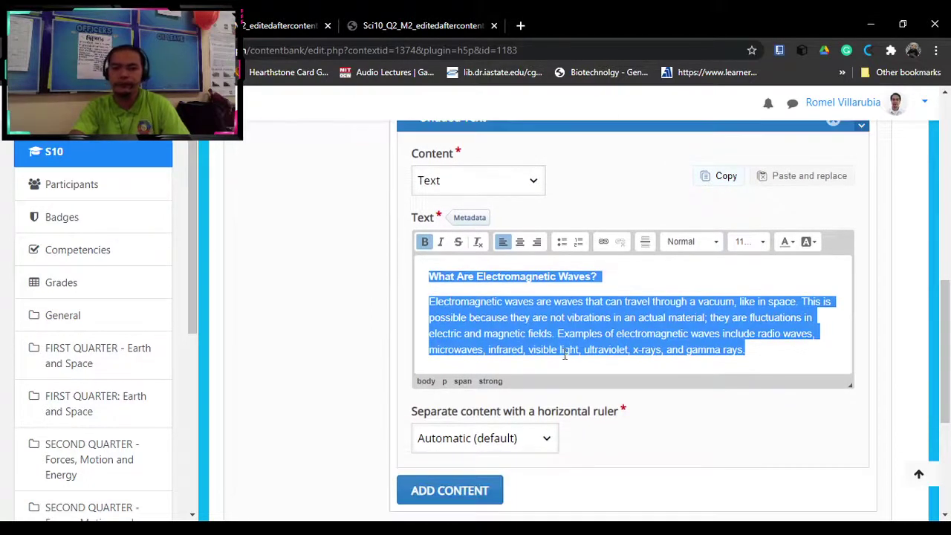
# - Check the formatted passage against page 7 of the module PDF and save the interactive book
pyautogui.click(759, 353)
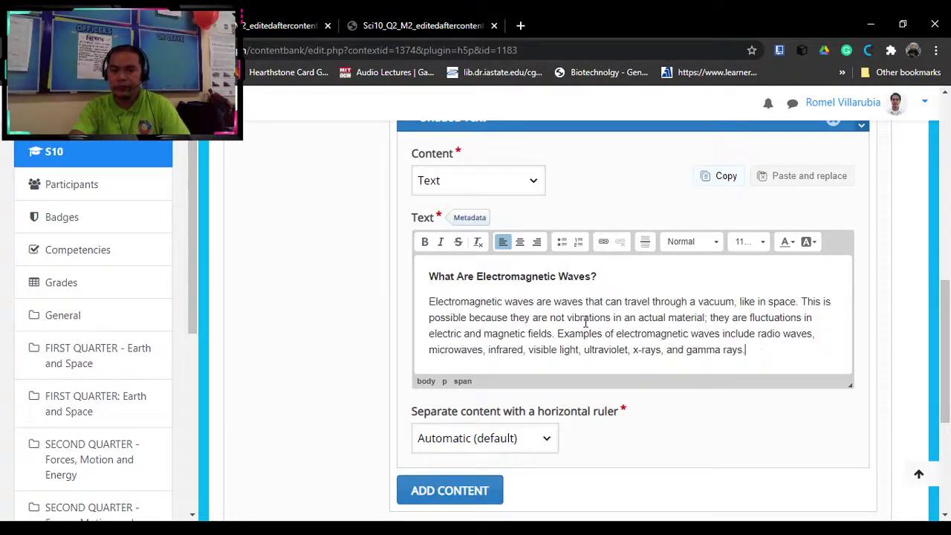
pyautogui.click(271, 26)
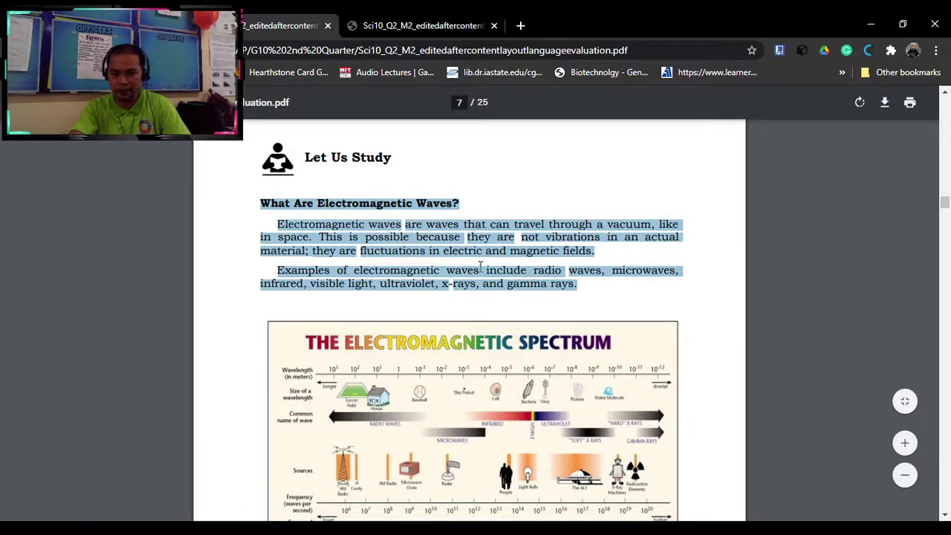
pyautogui.hotkey('ctrl', 'shift', 'Tab')
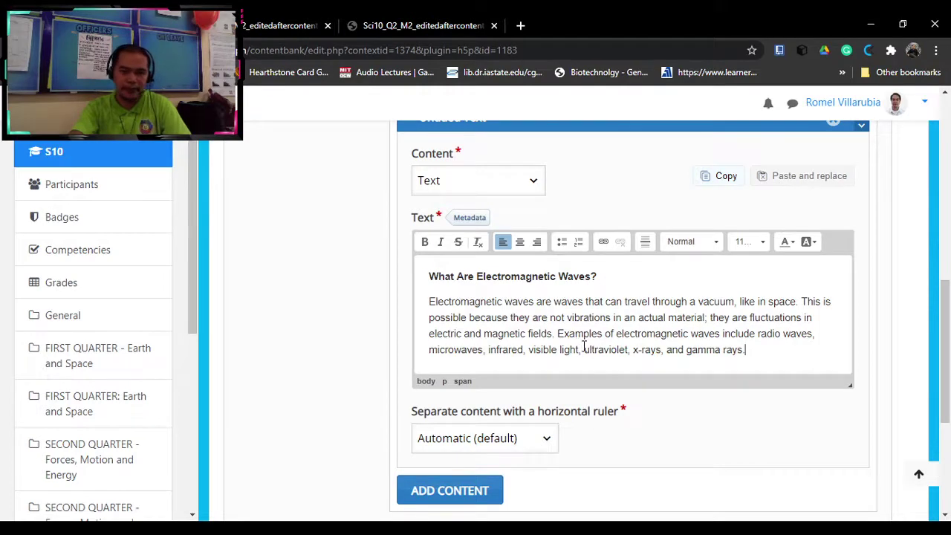
pyautogui.scroll(-4, 587, 346)
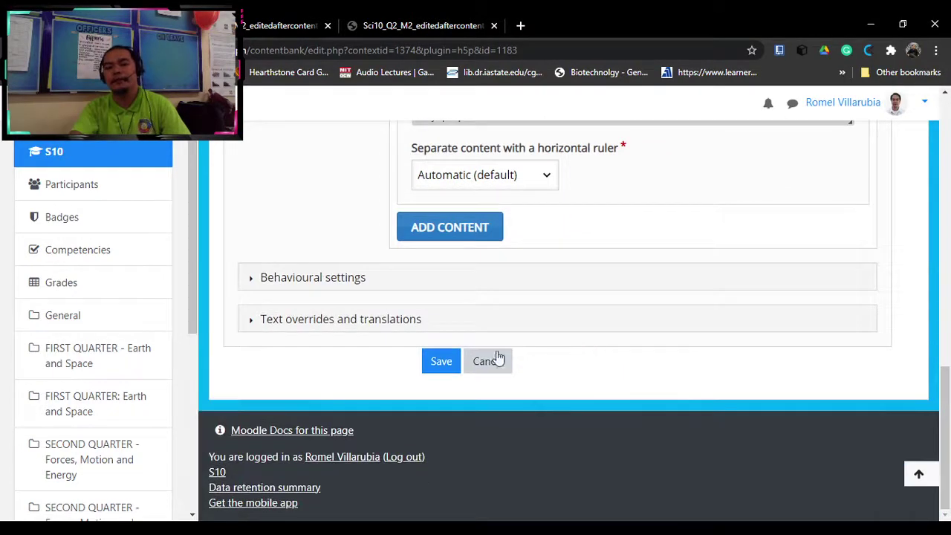
pyautogui.click(442, 364)
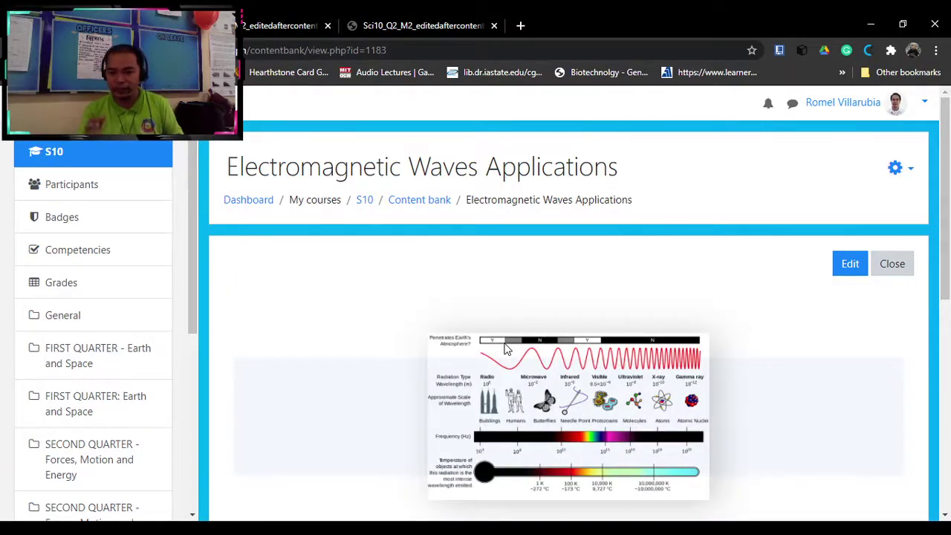
# - Start reading the saved Electromagnetic Waves Applications book and go to its Let Us Study! page
pyautogui.scroll(-4, 641, 310)
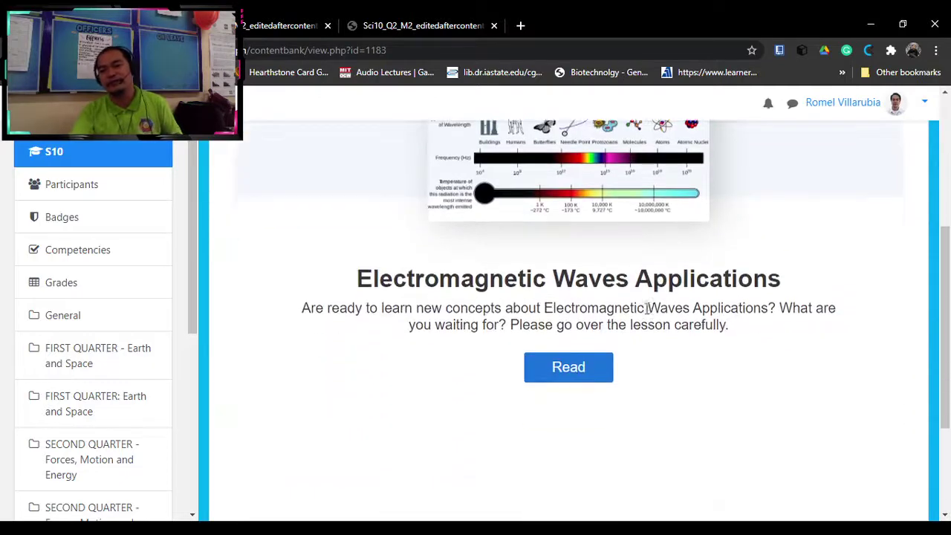
pyautogui.click(645, 399)
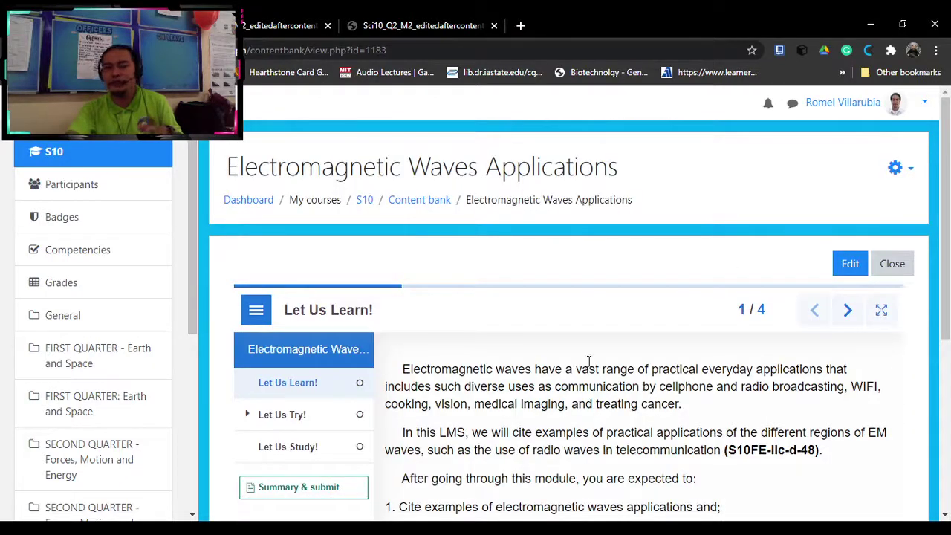
pyautogui.scroll(-2, 563, 361)
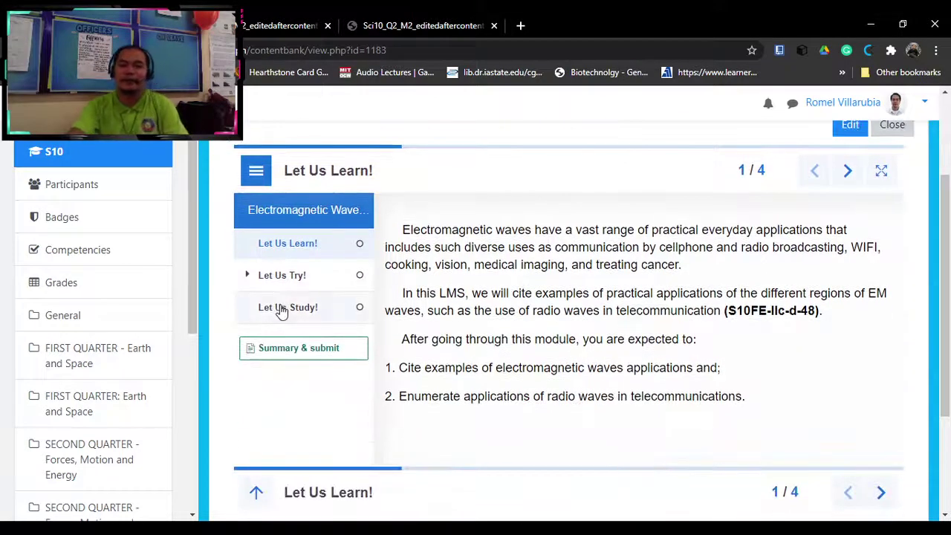
pyautogui.click(282, 307)
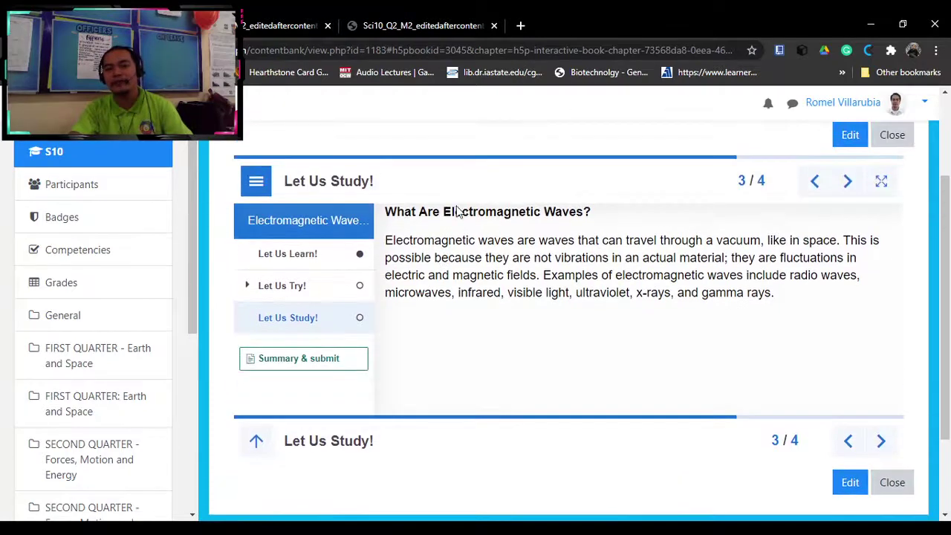
# - Compare the published What Are Electromagnetic Waves? passage with its paragraph layout on page 7 of the module PDF
pyautogui.click(262, 28)
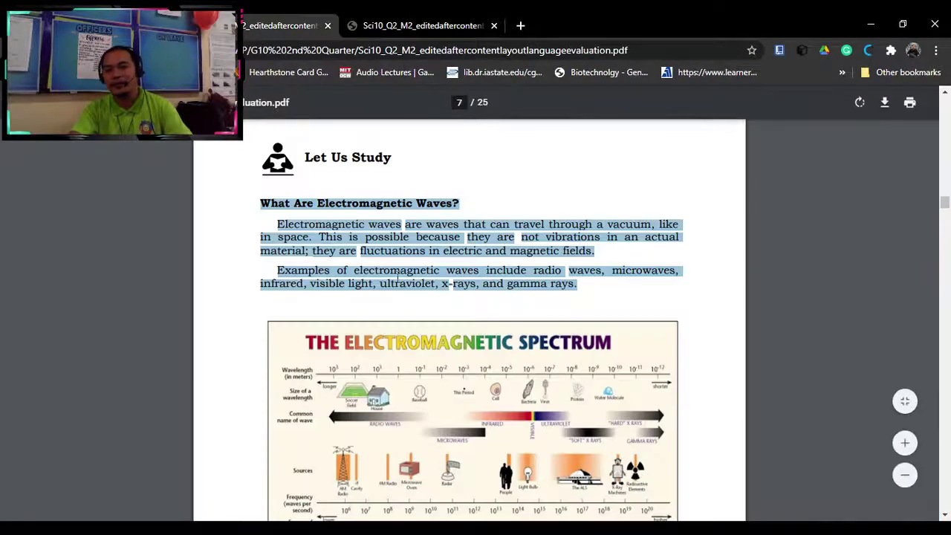
pyautogui.click(186, 25)
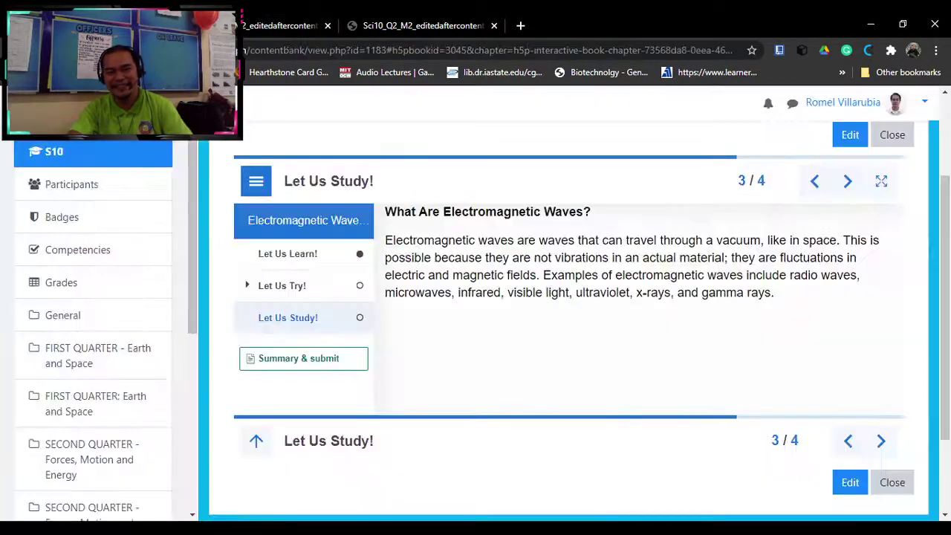
pyautogui.click(269, 27)
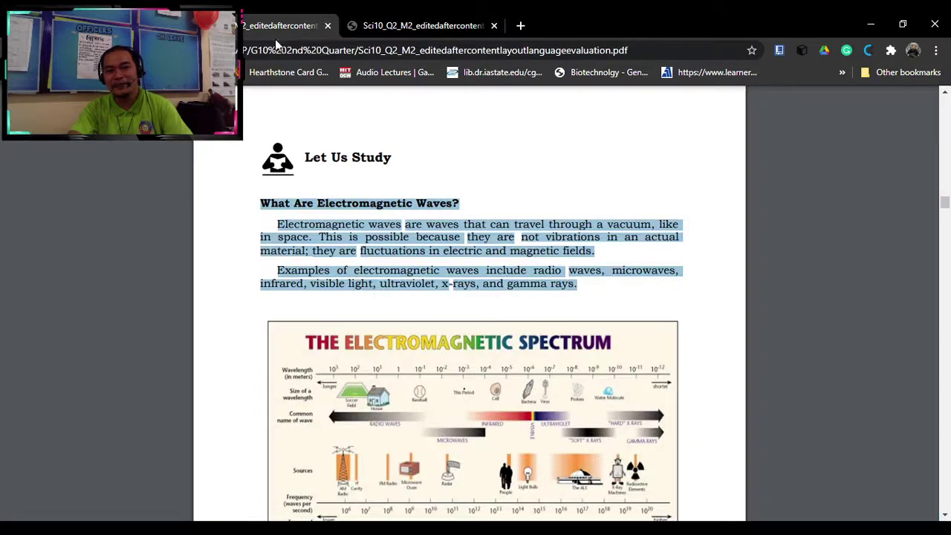
pyautogui.click(371, 256)
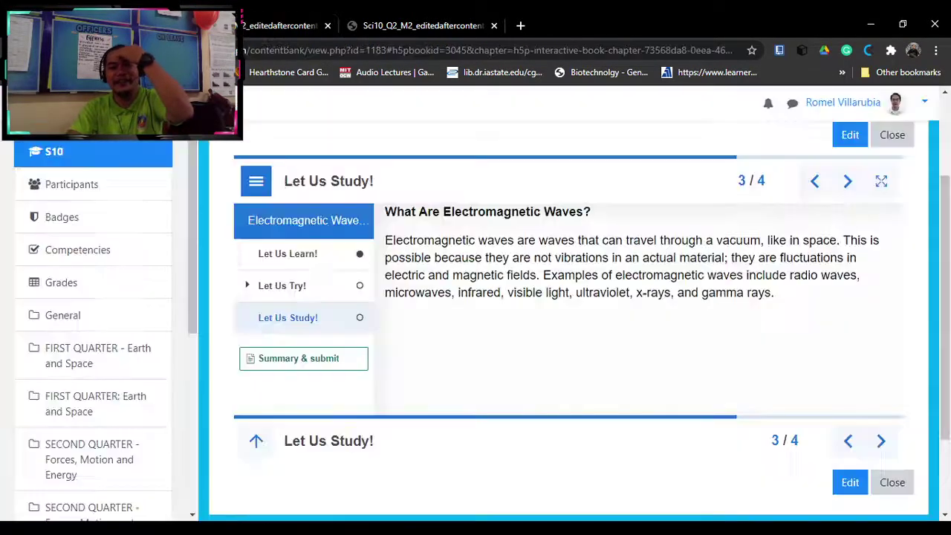
pyautogui.click(186, 25)
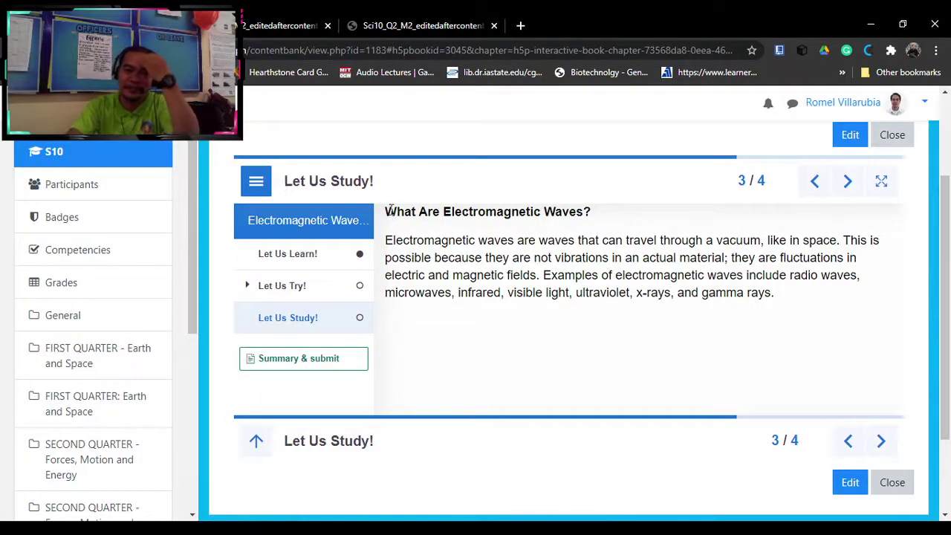
pyautogui.moveTo(390, 211); pyautogui.dragTo(772, 297)
pyautogui.click(682, 330)
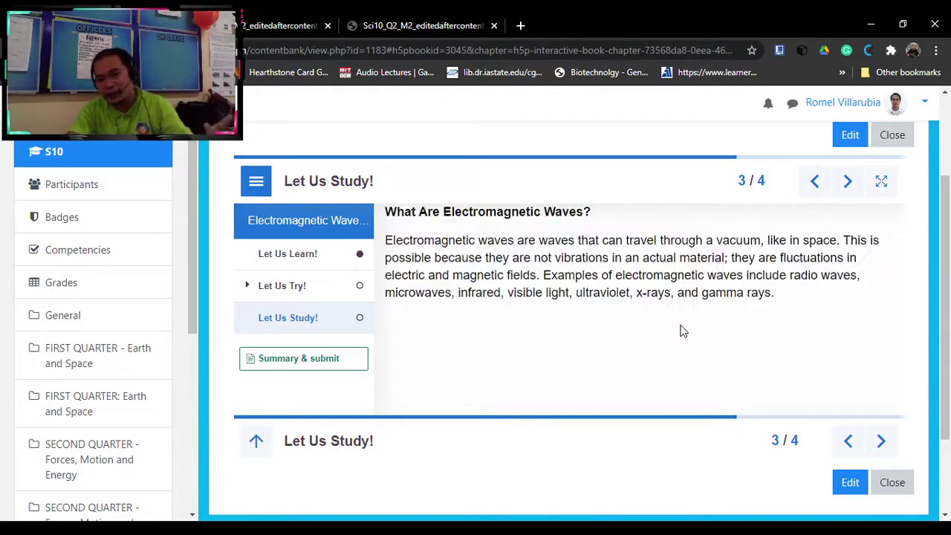
pyautogui.click(251, 24)
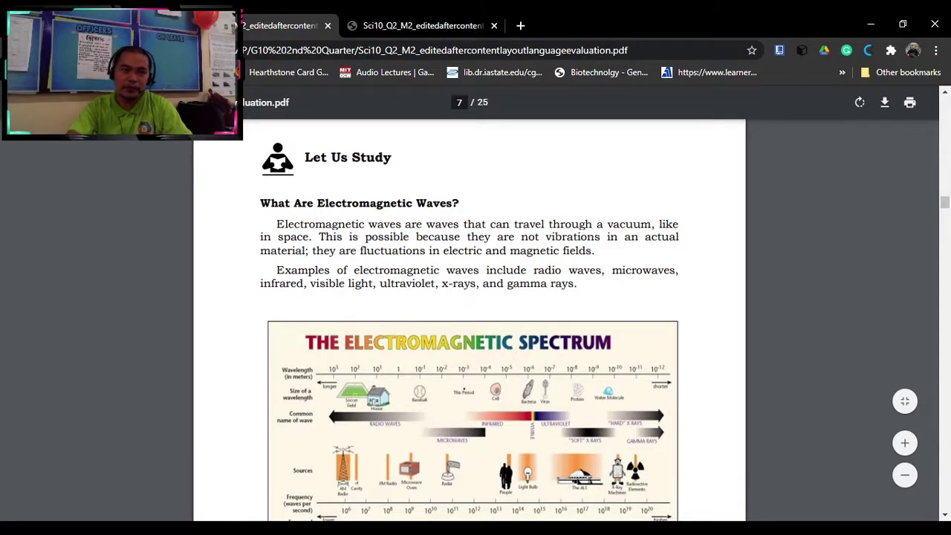
pyautogui.hotkey('ctrl', 'shift', 'Tab')
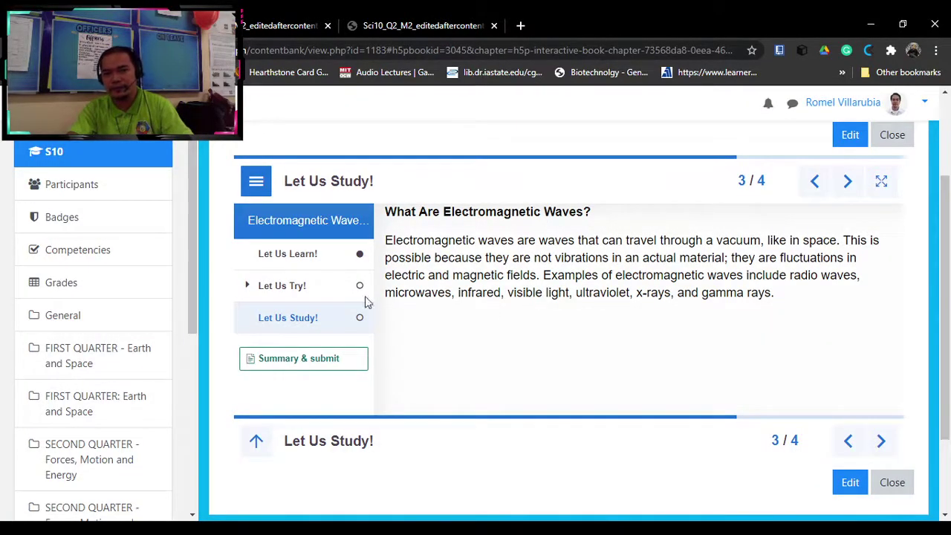
# - Compare the text spacing and indents of the Let Us Learn! page with those of the Let Us Study! page
pyautogui.click(287, 253)
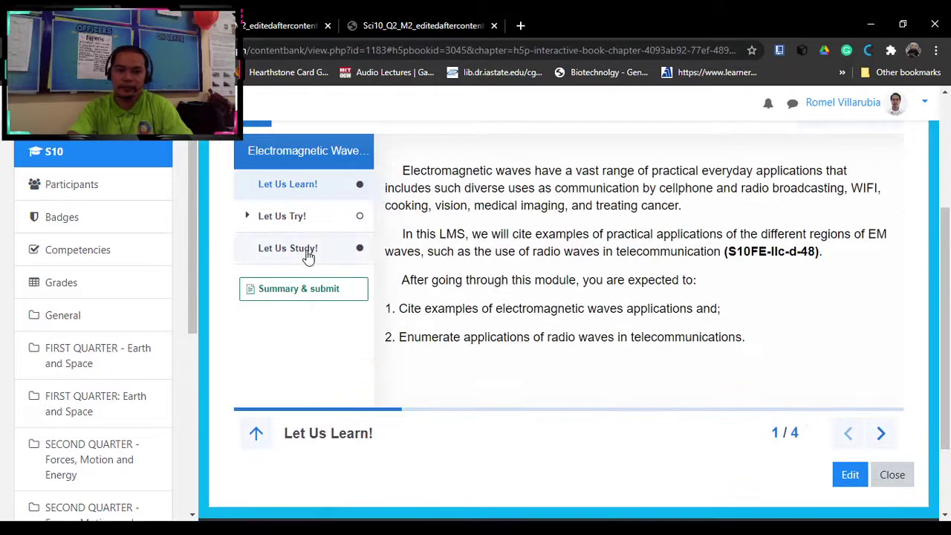
pyautogui.click(308, 253)
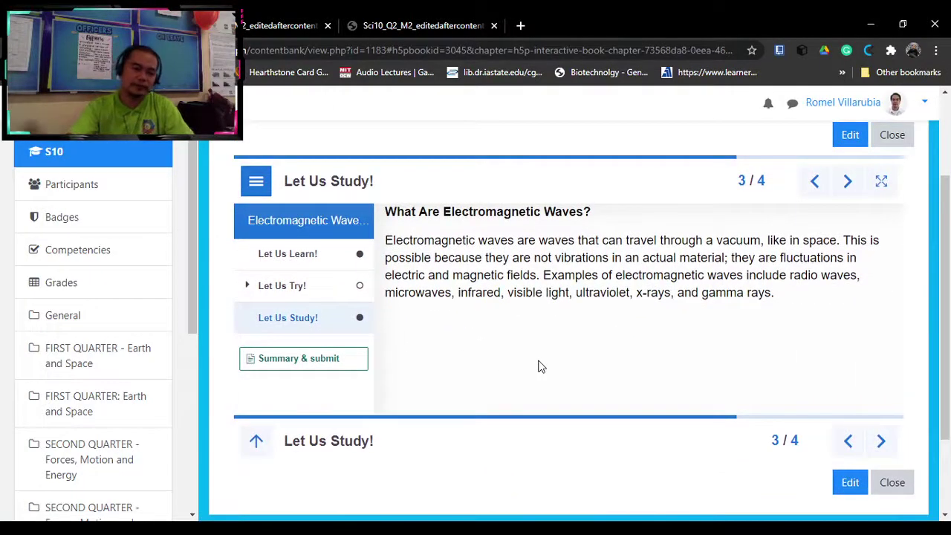
pyautogui.scroll(-1, 891, 393)
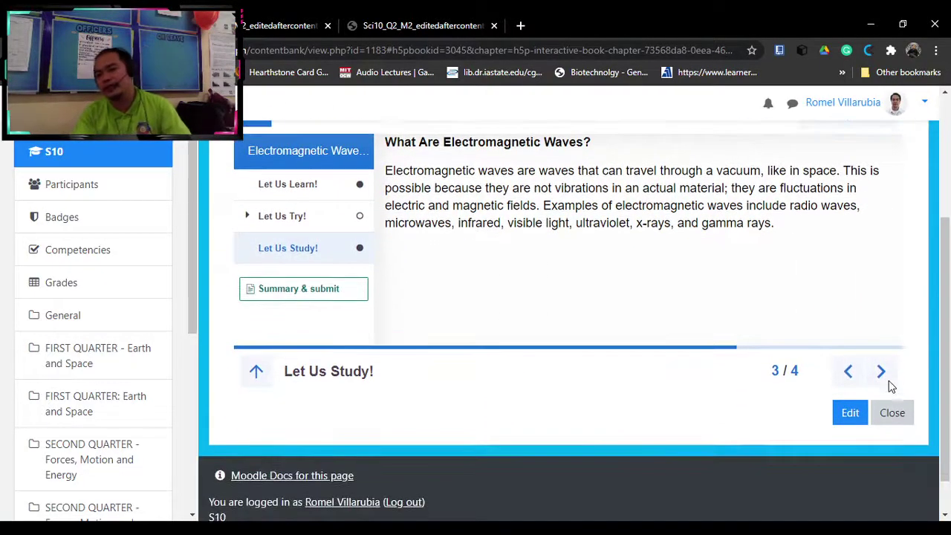
pyautogui.scroll(1, 763, 332)
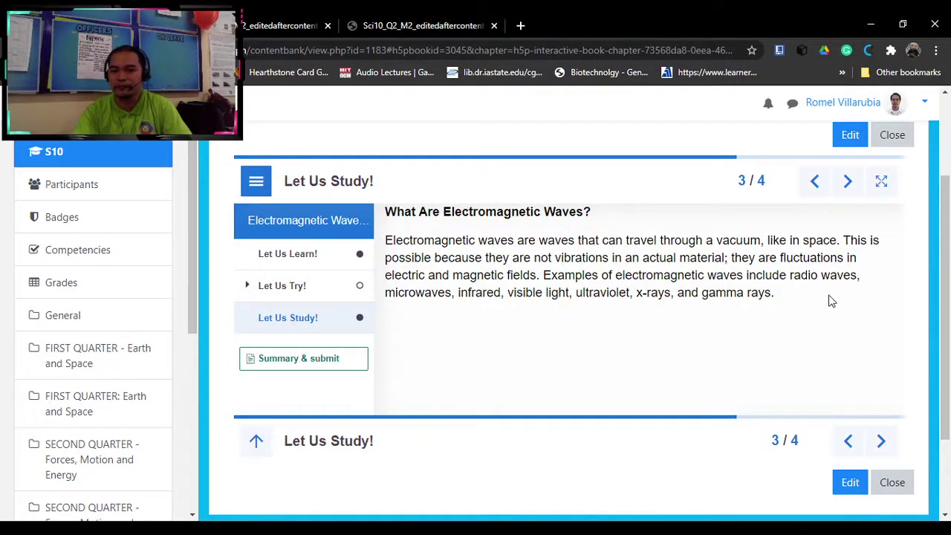
pyautogui.scroll(1, 731, 342)
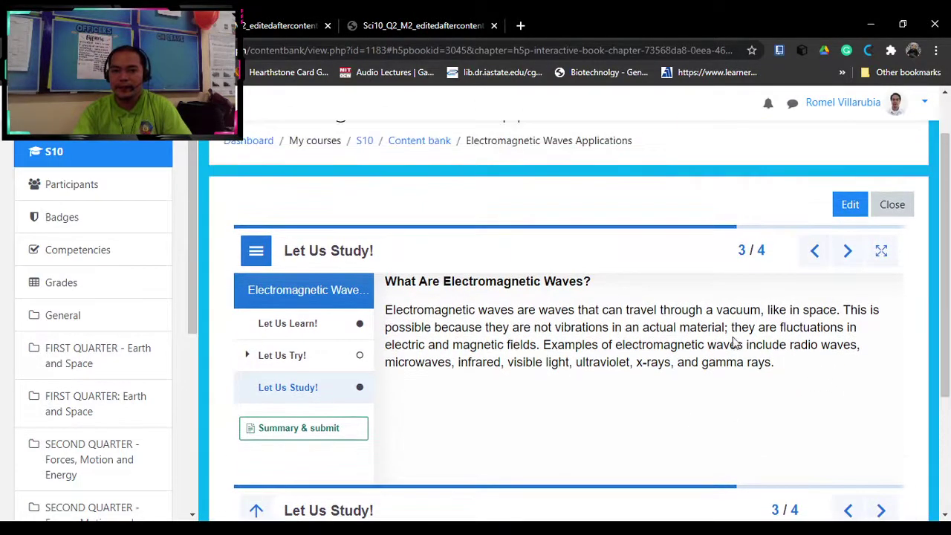
# - Reopen the book for editing and activate the text field of the What Are Electromagnetic Waves? block on the Let Us Study! page
pyautogui.click(847, 212)
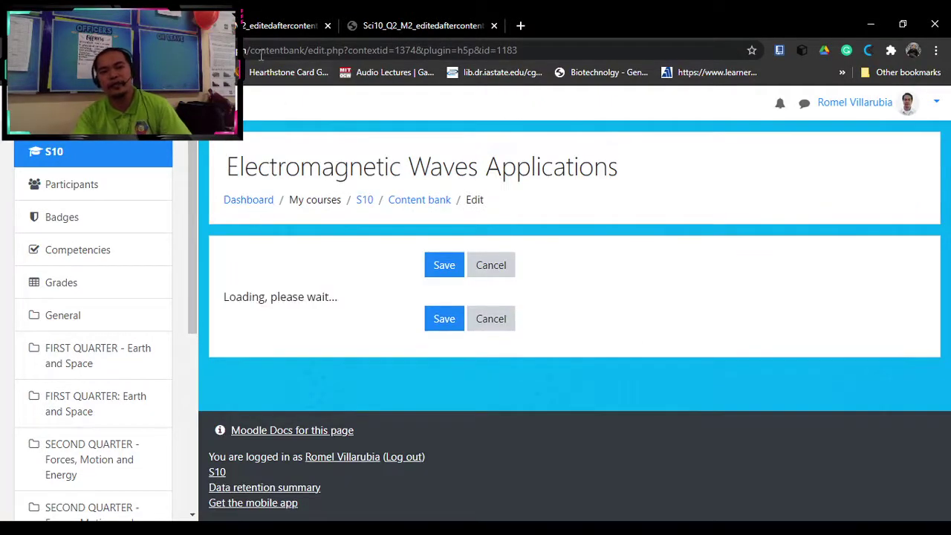
pyautogui.hotkey('ctrl', 'Tab')
pyautogui.scroll(-4, 479, 286)
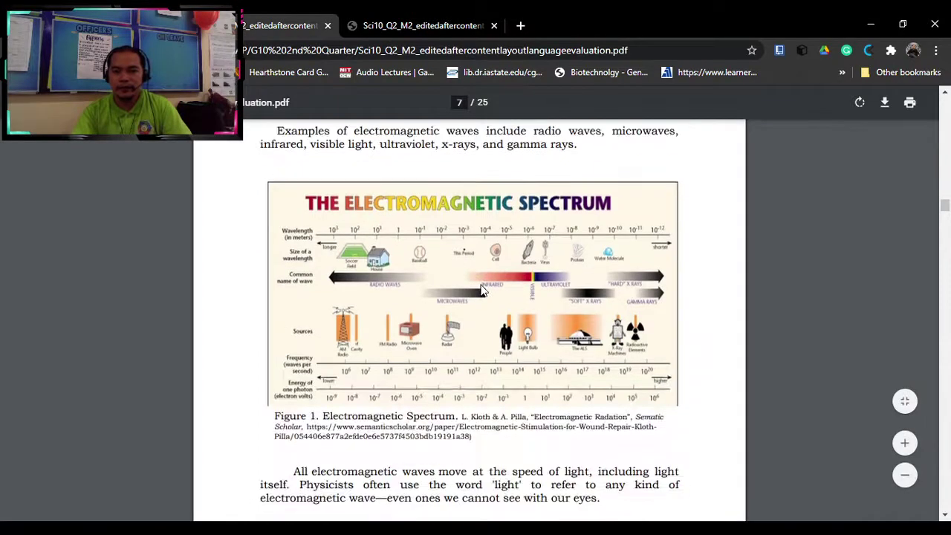
pyautogui.scroll(2, 483, 286)
pyautogui.hotkey('ctrl', 'shift', 'Tab')
pyautogui.scroll(-4, 399, 335)
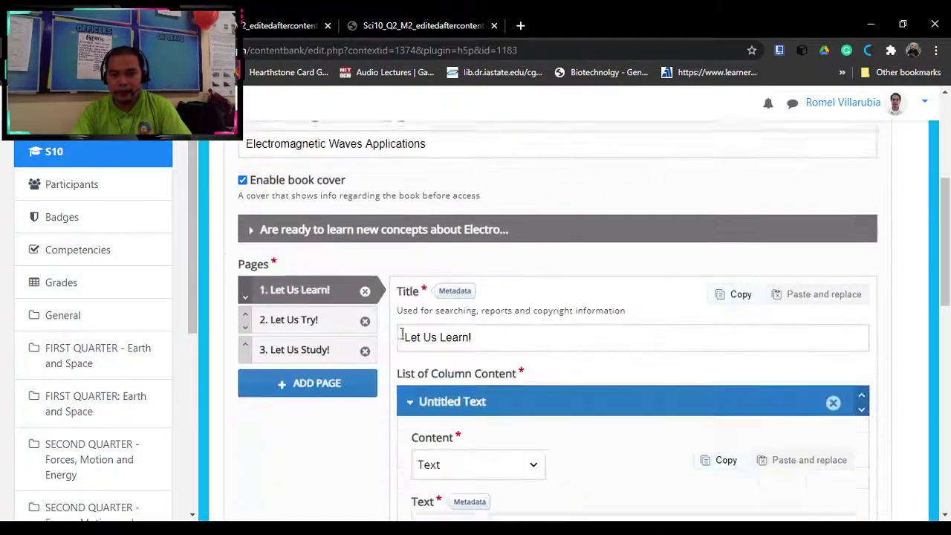
pyautogui.click(321, 345)
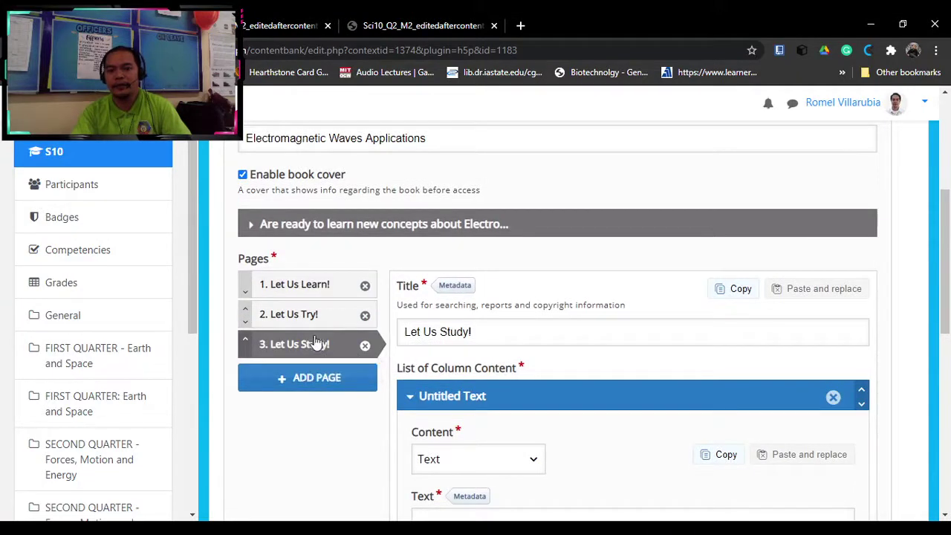
pyautogui.scroll(-4, 611, 349)
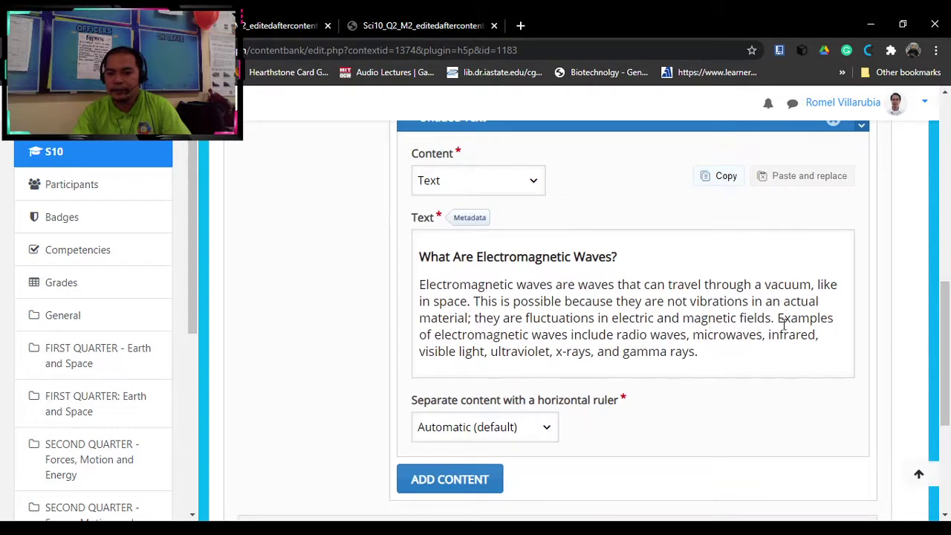
pyautogui.click(558, 315)
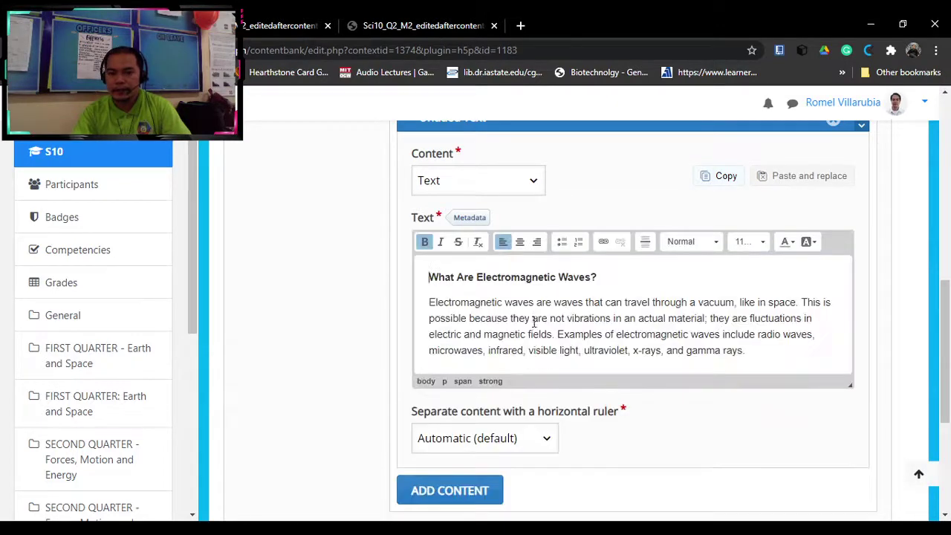
# - Following the PDF layout, start a new paragraph at "Examples of electromagnetic waves" and indent the first line of both body paragraphs
pyautogui.click(368, 27)
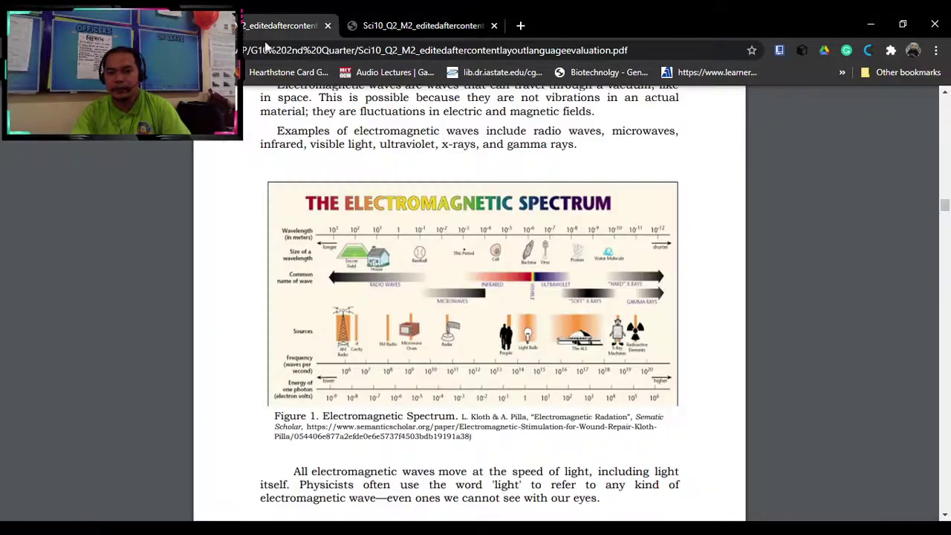
pyautogui.scroll(1, 440, 174)
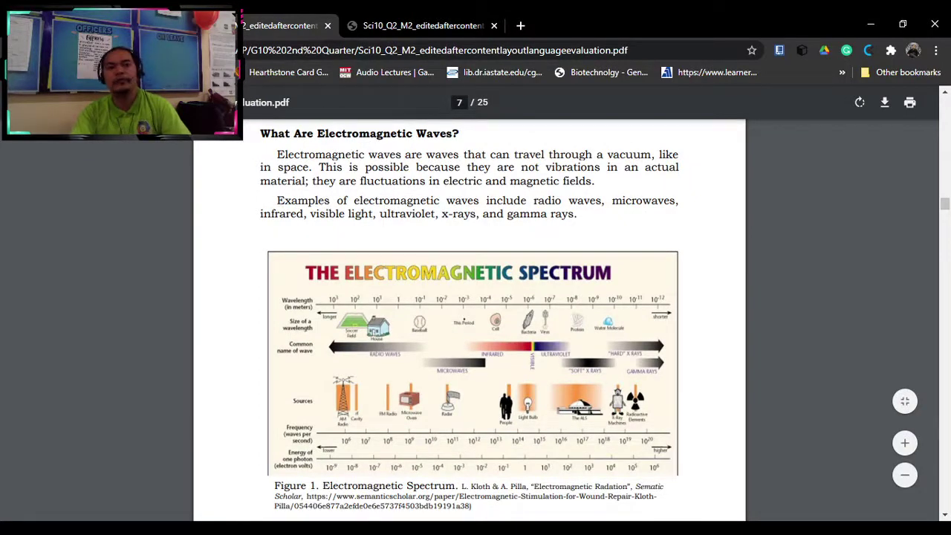
pyautogui.hotkey('ctrl', 'shift', 'Tab')
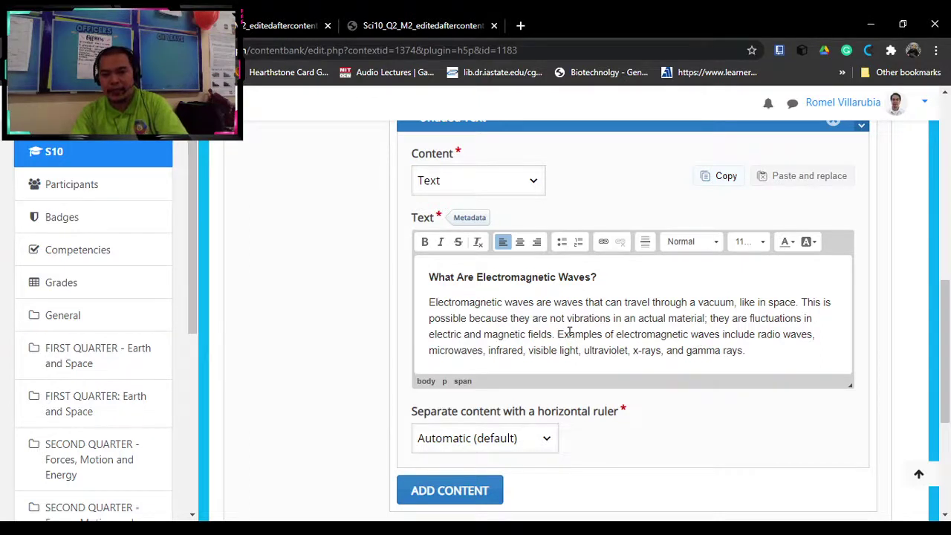
pyautogui.press('Return')
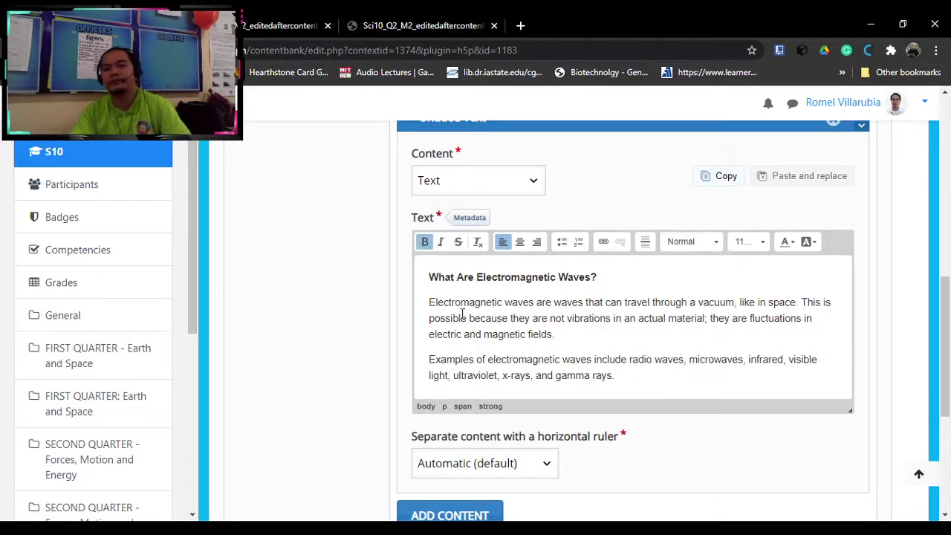
pyautogui.click(429, 303)
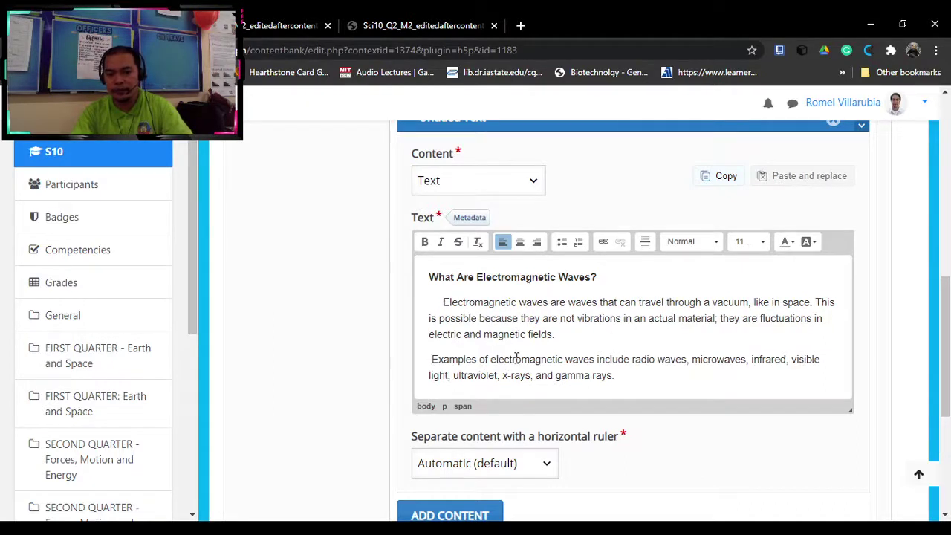
# - Insert an empty line above the heading What Are Electromagnetic Waves?
pyautogui.click(427, 277)
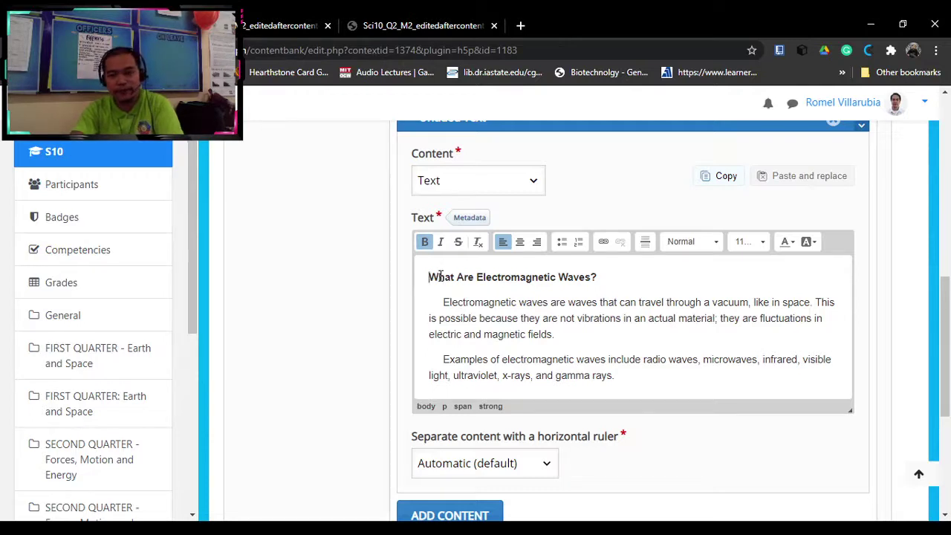
pyautogui.press('Return')
pyautogui.scroll(-1, 569, 332)
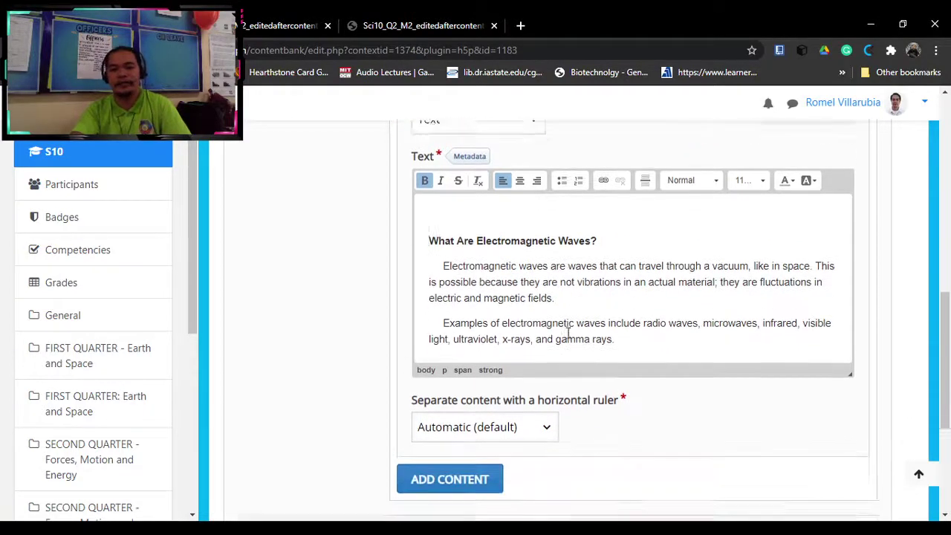
# - Insert an empty line after the paragraph on examples of electromagnetic waves and save the book
pyautogui.scroll(-1, 568, 332)
pyautogui.click(625, 264)
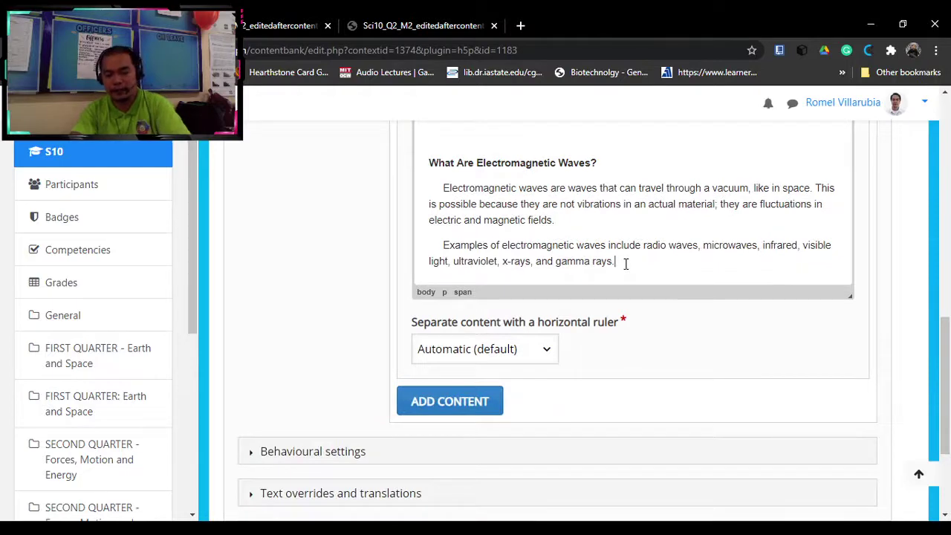
pyautogui.press('Return')
pyautogui.scroll(1, 618, 307)
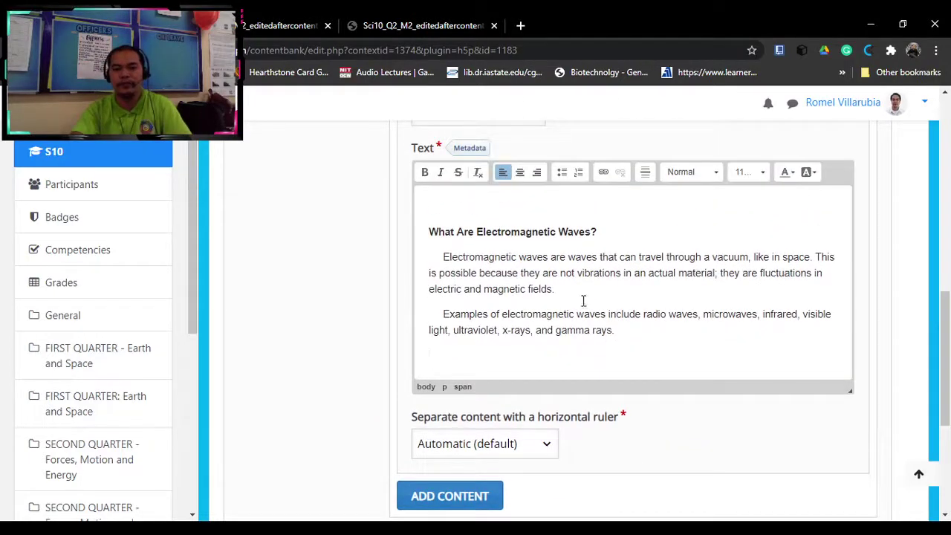
pyautogui.scroll(-4, 522, 306)
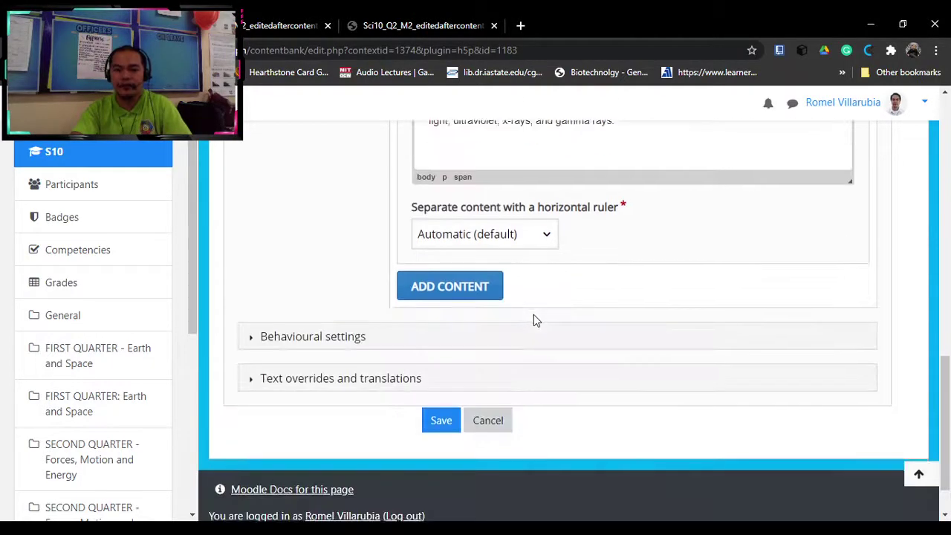
pyautogui.click(440, 361)
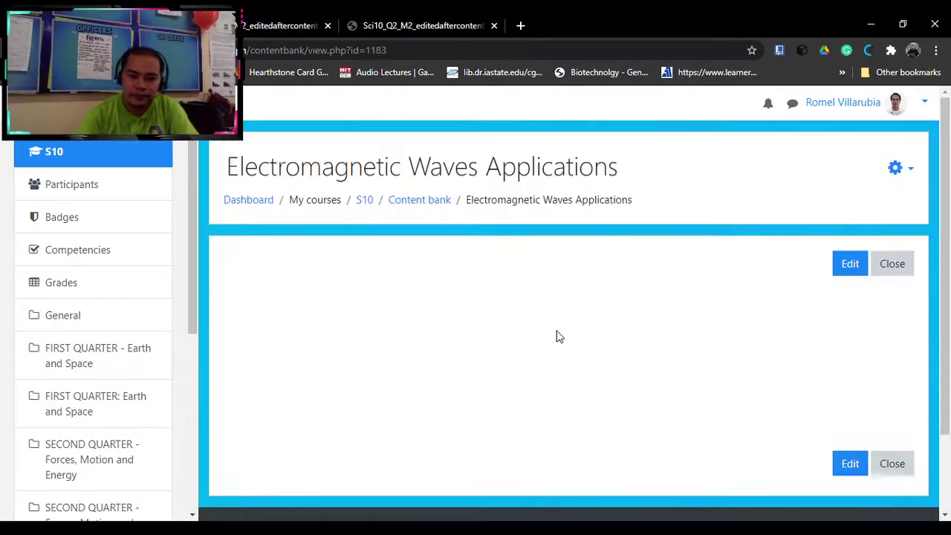
# - Start reading the saved book and check the heading and paragraph layout on the Let Us Study! page
pyautogui.scroll(-2, 657, 376)
pyautogui.click(569, 372)
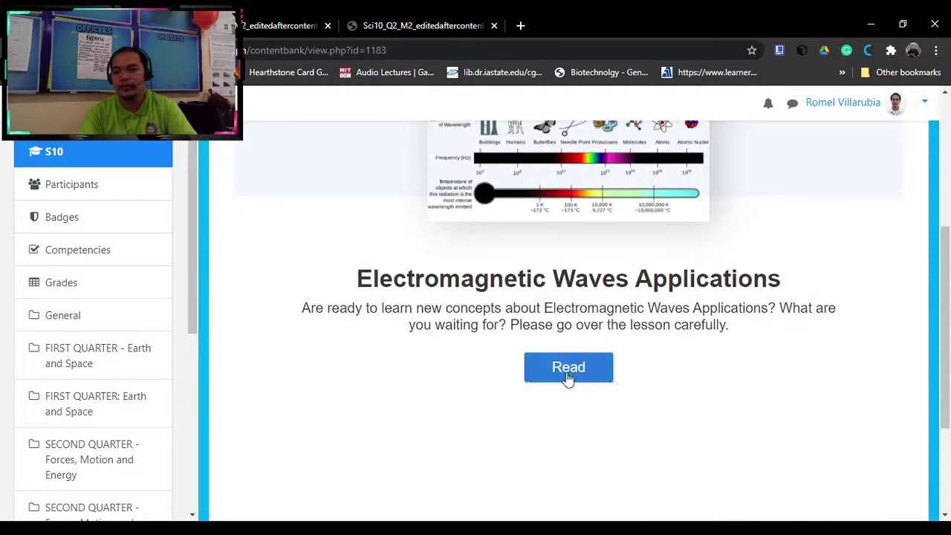
pyautogui.scroll(-1, 431, 368)
pyautogui.click(306, 307)
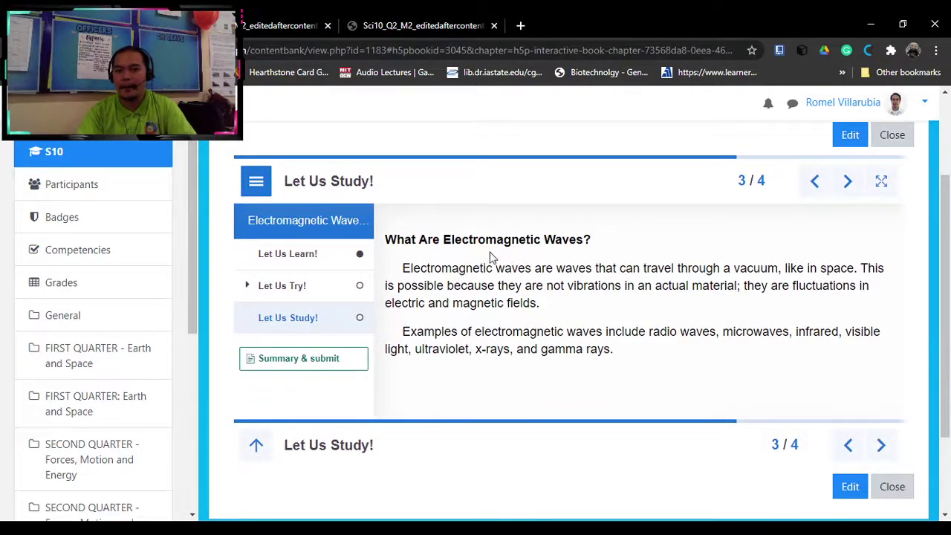
pyautogui.moveTo(385, 239); pyautogui.dragTo(609, 255)
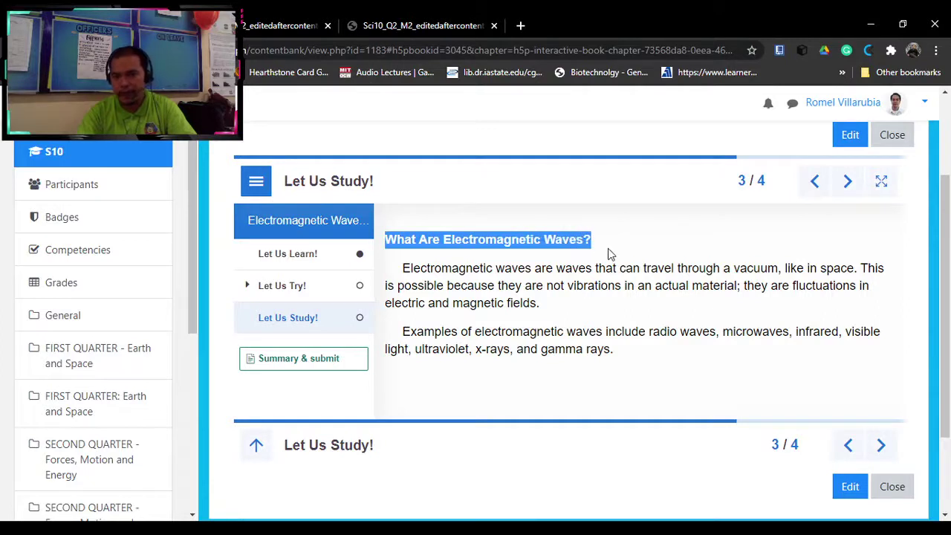
pyautogui.click(386, 214)
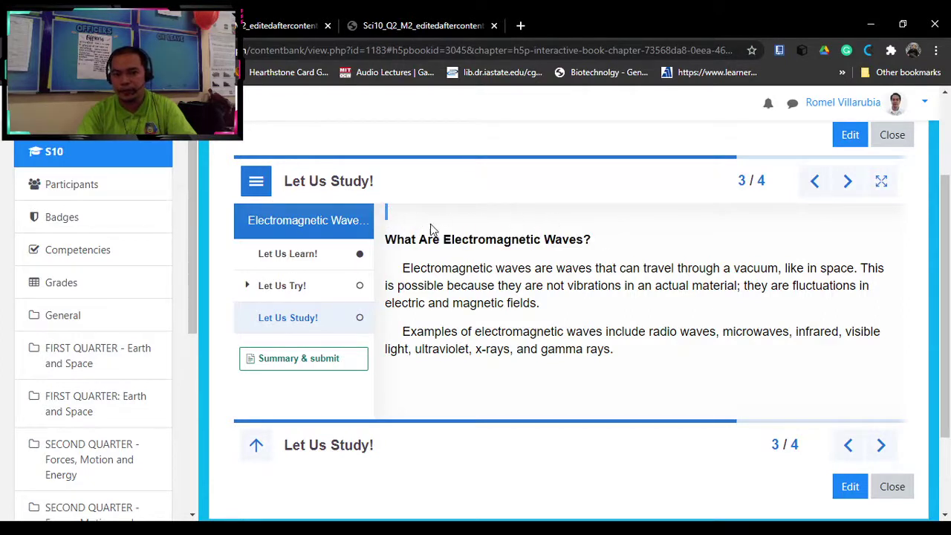
pyautogui.moveTo(386, 239); pyautogui.dragTo(610, 253)
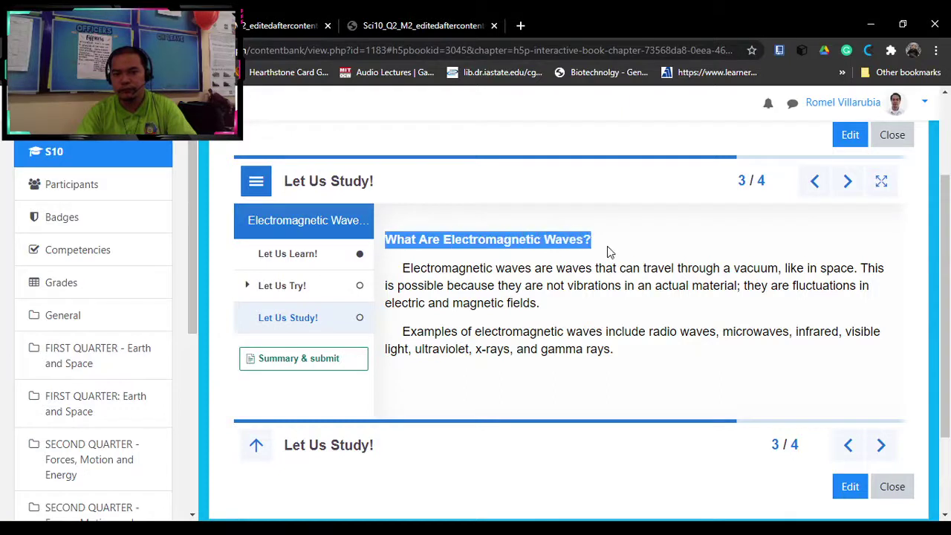
pyautogui.click(547, 269)
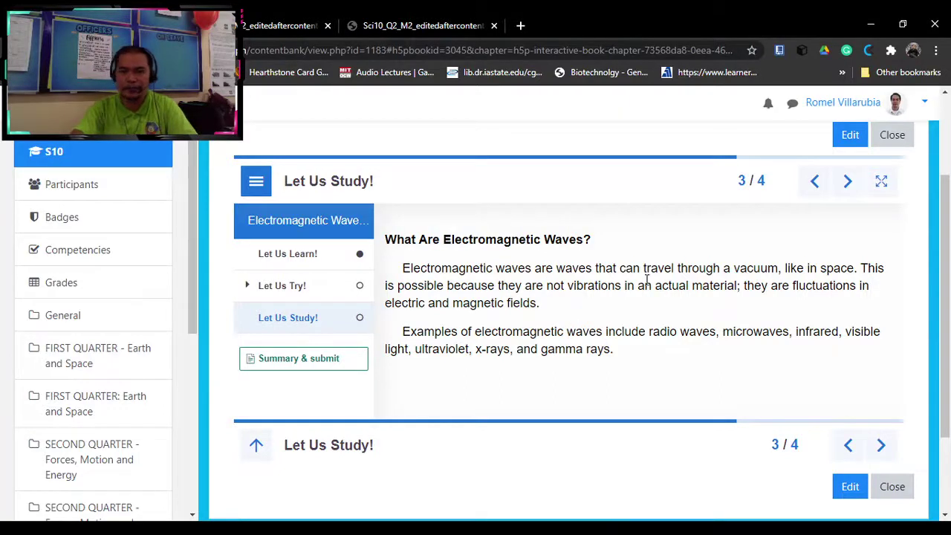
# - Reopen the Electromagnetic Waves Applications book for editing and bring up its list of pages
pyautogui.click(850, 136)
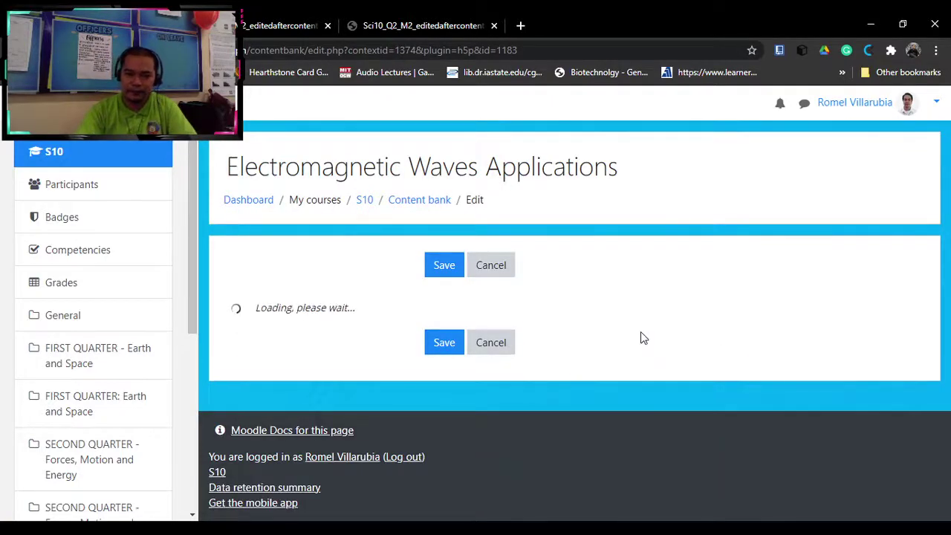
pyautogui.scroll(-3, 654, 347)
pyautogui.scroll(-2, 650, 347)
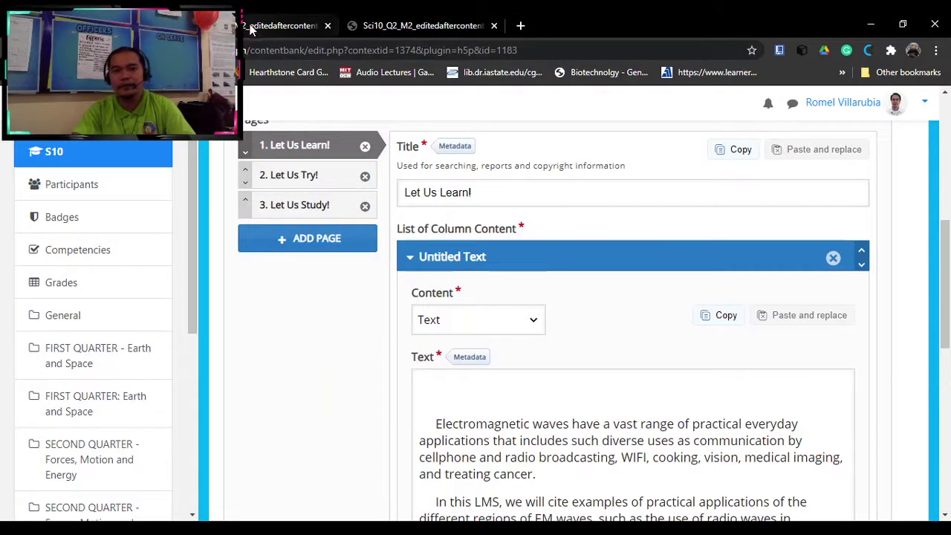
# - Switch to the module PDF and examine the Electromagnetic Spectrum figure and its caption on page 7
pyautogui.click(279, 26)
pyautogui.scroll(-2, 441, 282)
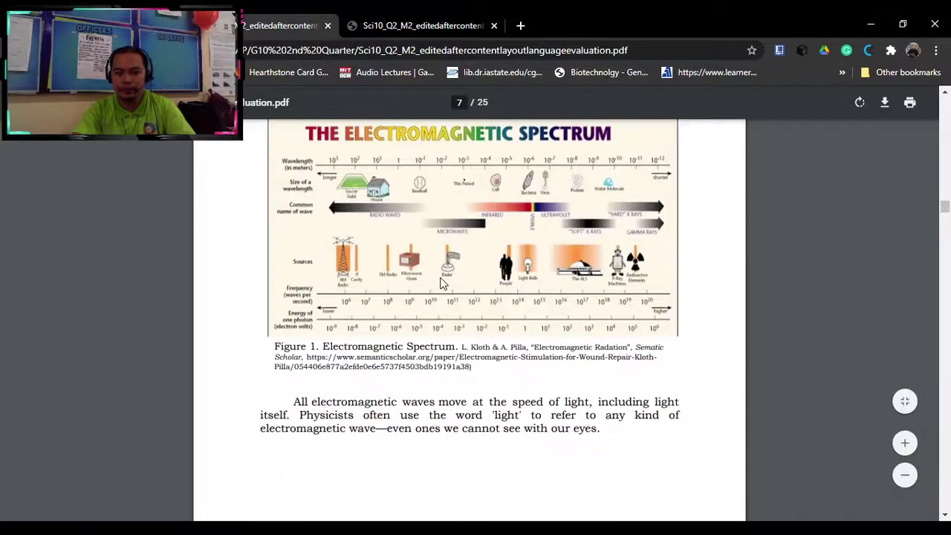
pyautogui.scroll(1, 442, 282)
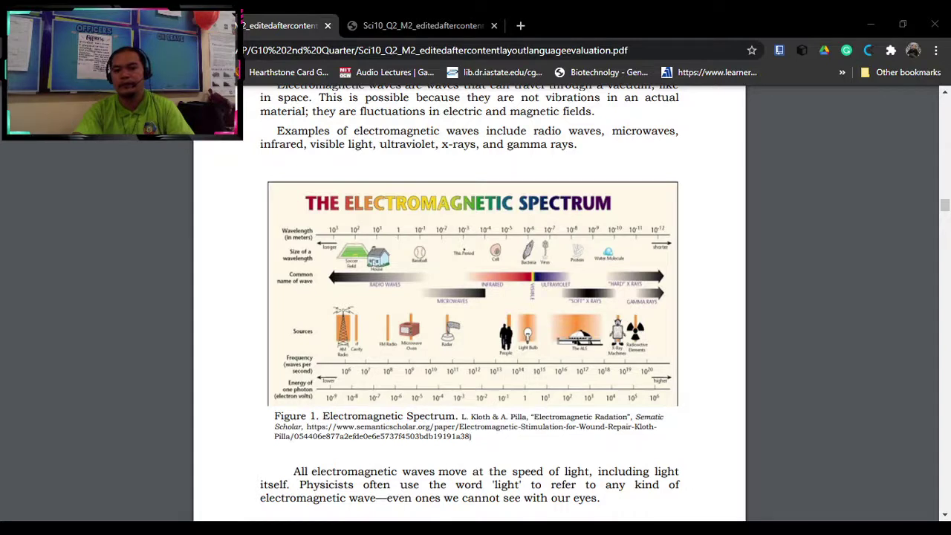
pyautogui.click(688, 422)
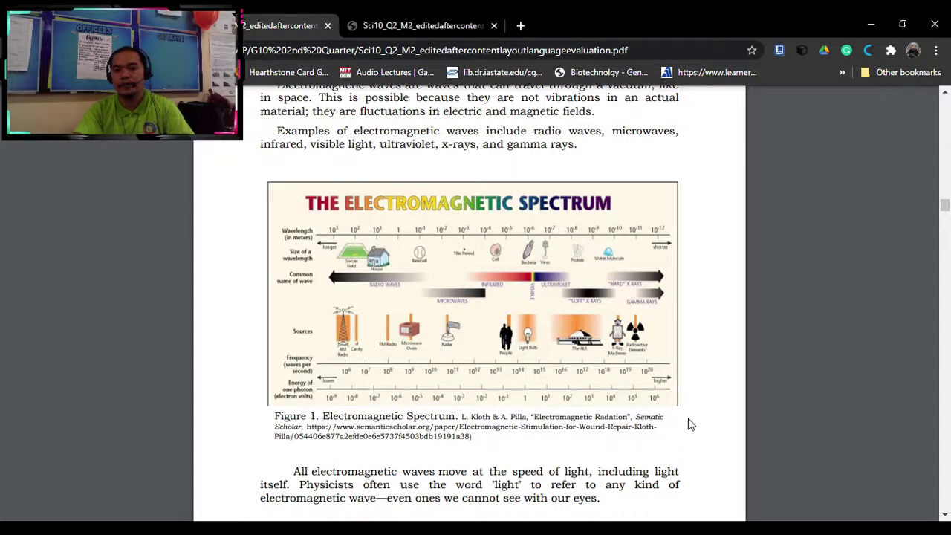
pyautogui.hotkey('alt', 'Tab')
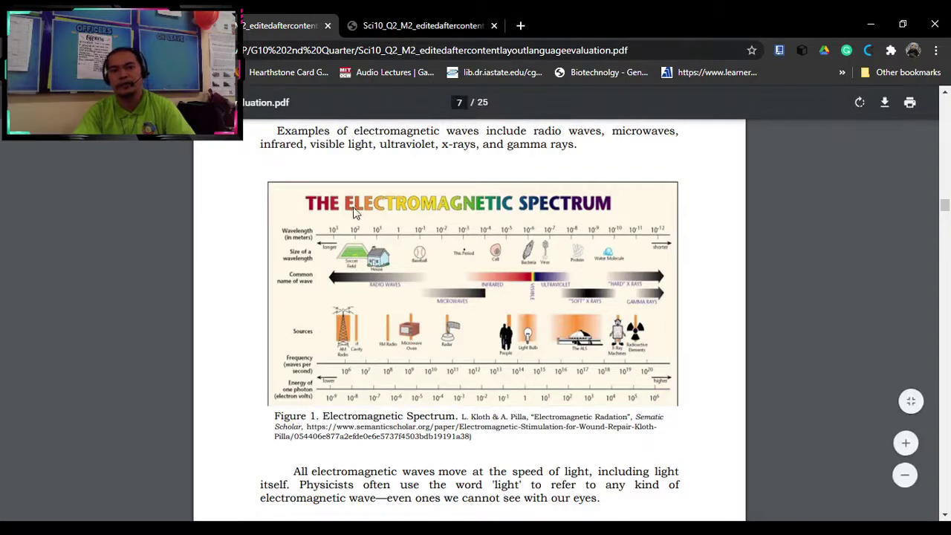
# - Return to the book editor, open the Let Us Study! page and collapse its existing text block
pyautogui.hotkey('ctrl', 'shift', 'Tab')
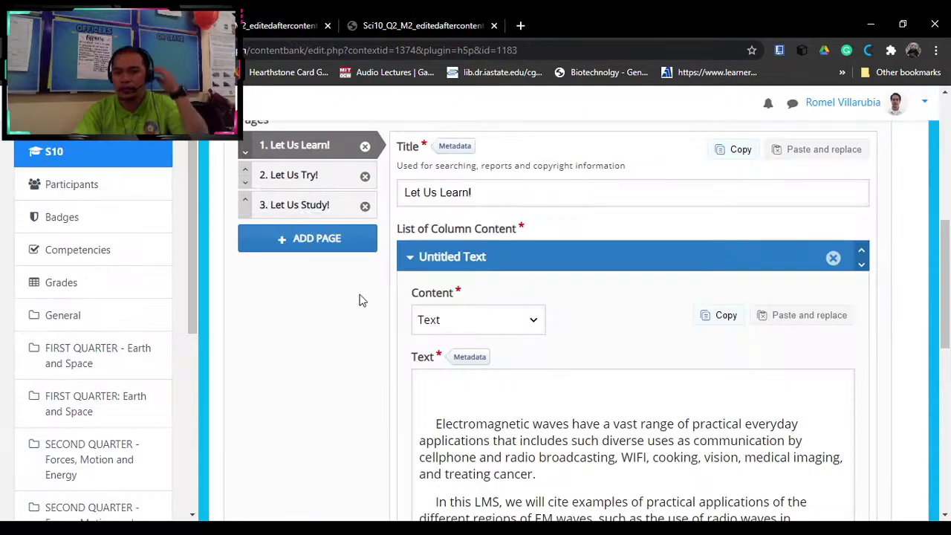
pyautogui.click(308, 205)
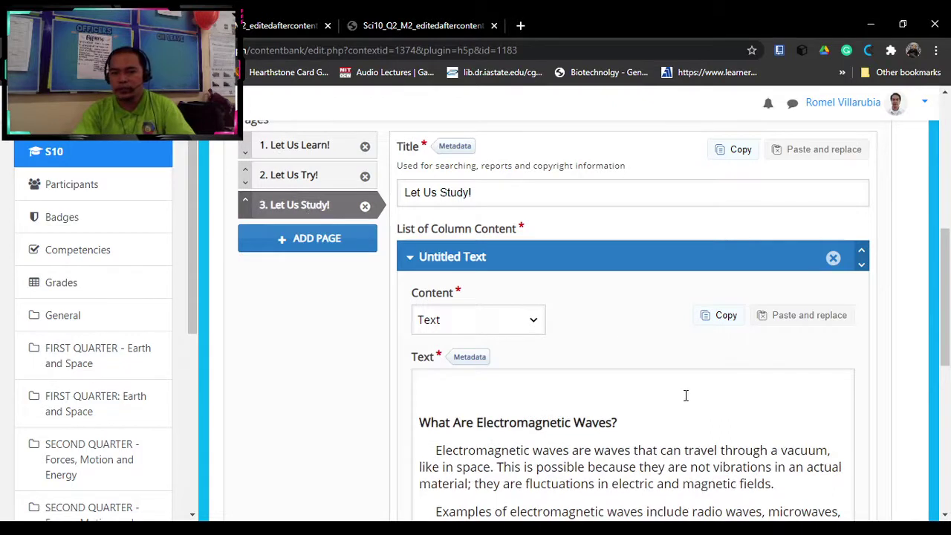
pyautogui.scroll(-1, 685, 393)
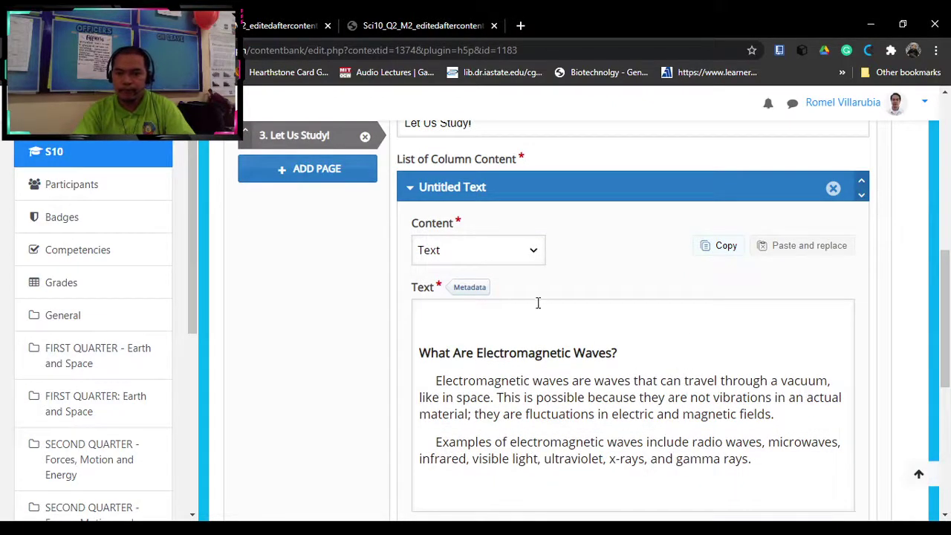
pyautogui.scroll(1, 542, 319)
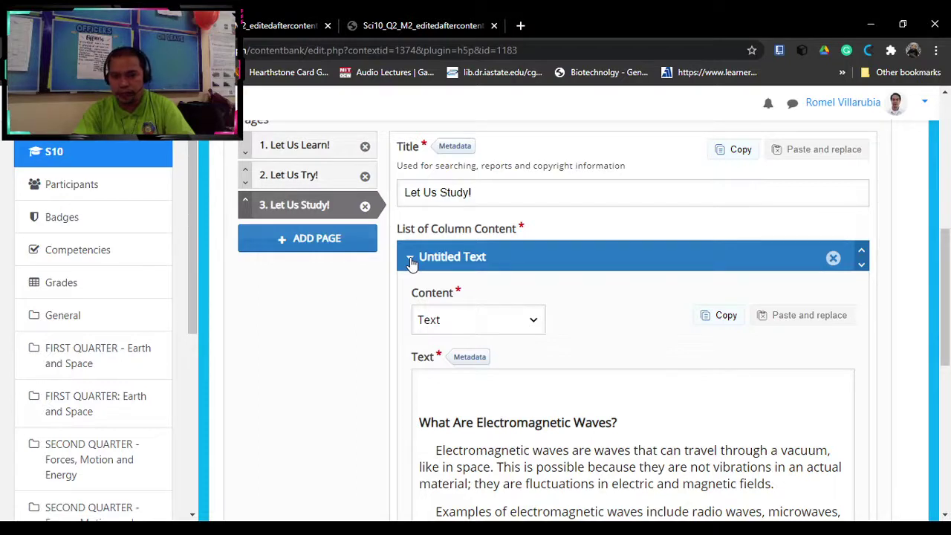
pyautogui.click(409, 258)
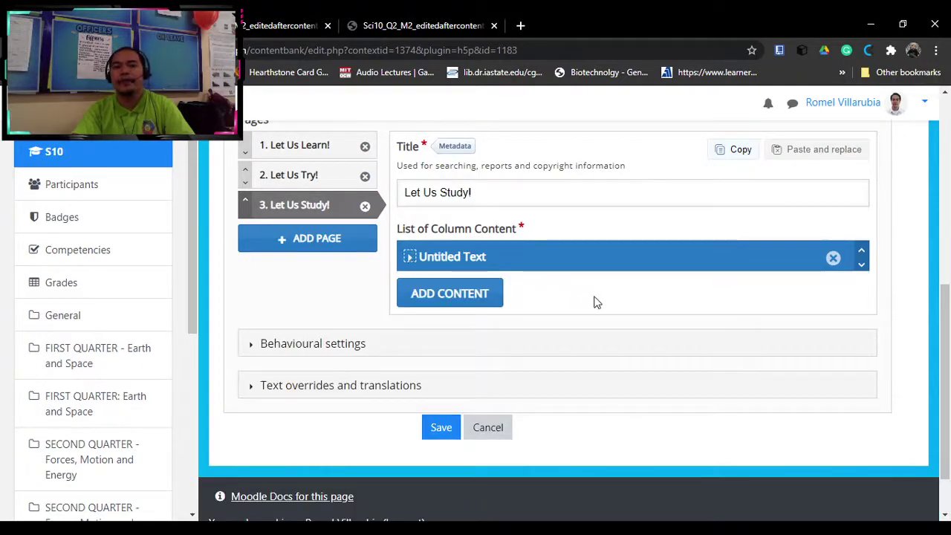
pyautogui.moveTo(948, 328); pyautogui.dragTo(948, 314)
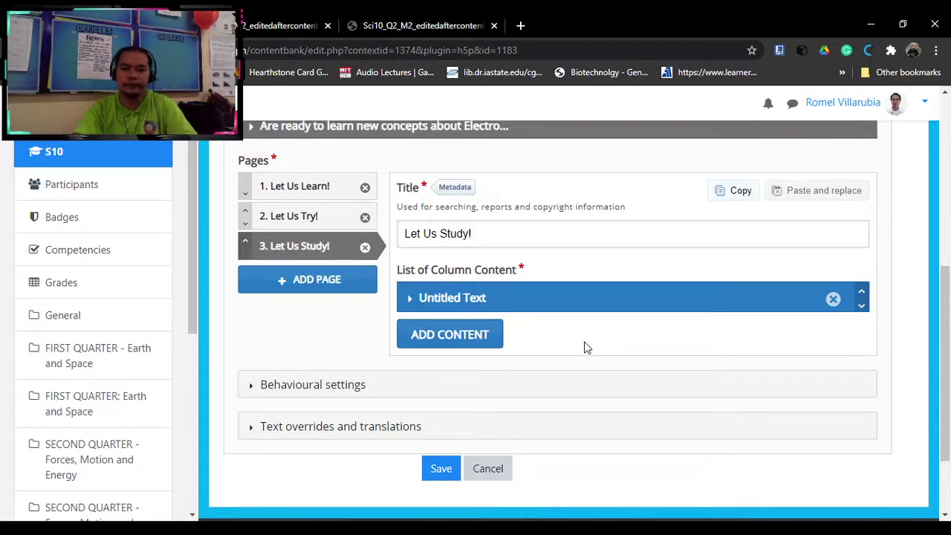
pyautogui.scroll(1, 591, 346)
pyautogui.scroll(-1, 592, 346)
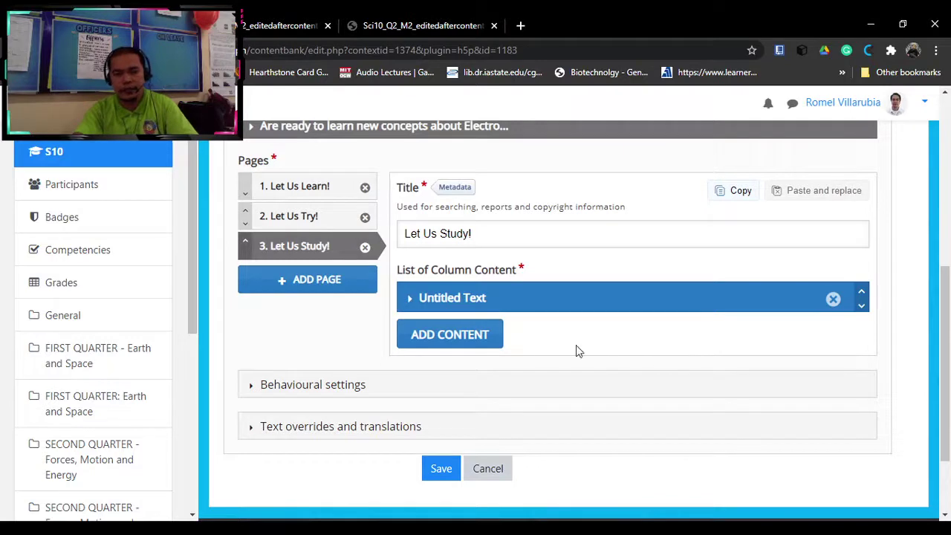
# - Add an Image content block below the text block and load the Electromagnetic Spectrum picture with its caption into it
pyautogui.click(445, 337)
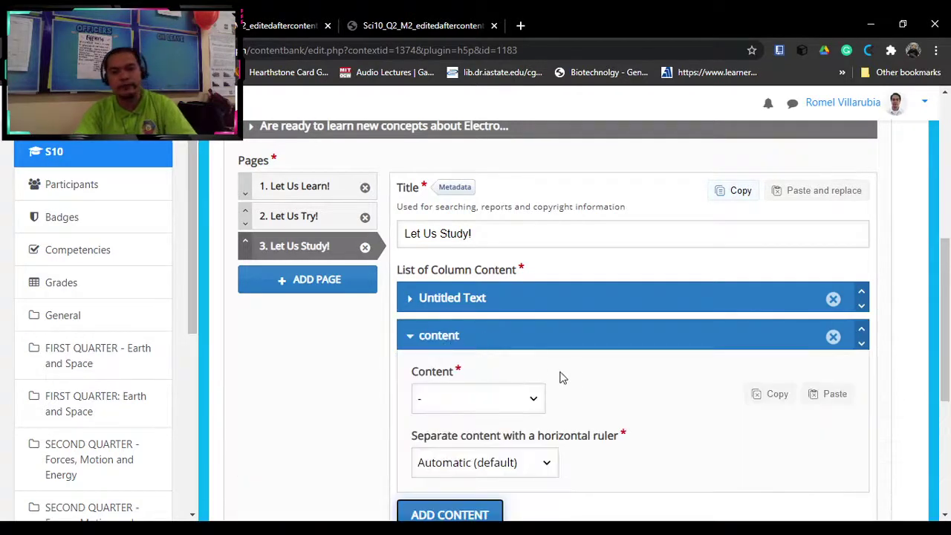
pyautogui.scroll(-2, 587, 342)
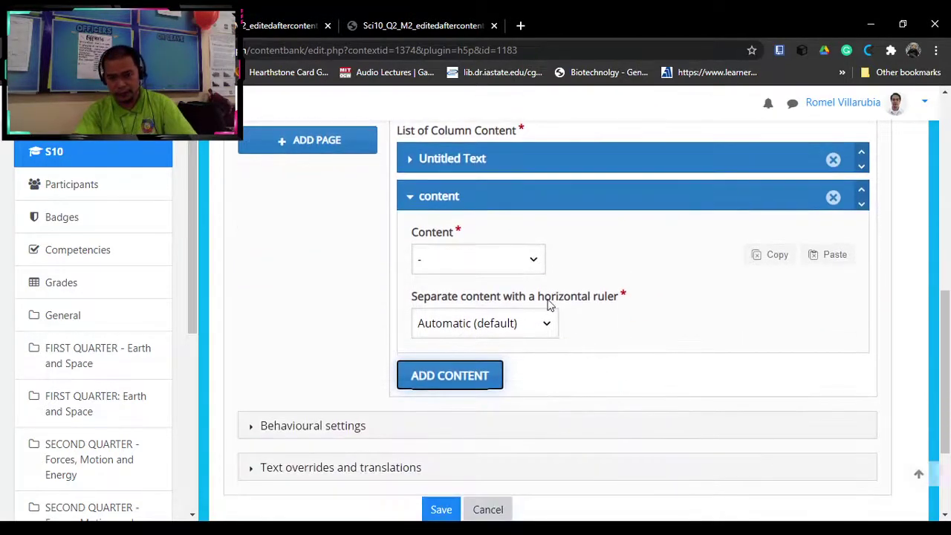
pyautogui.click(532, 265)
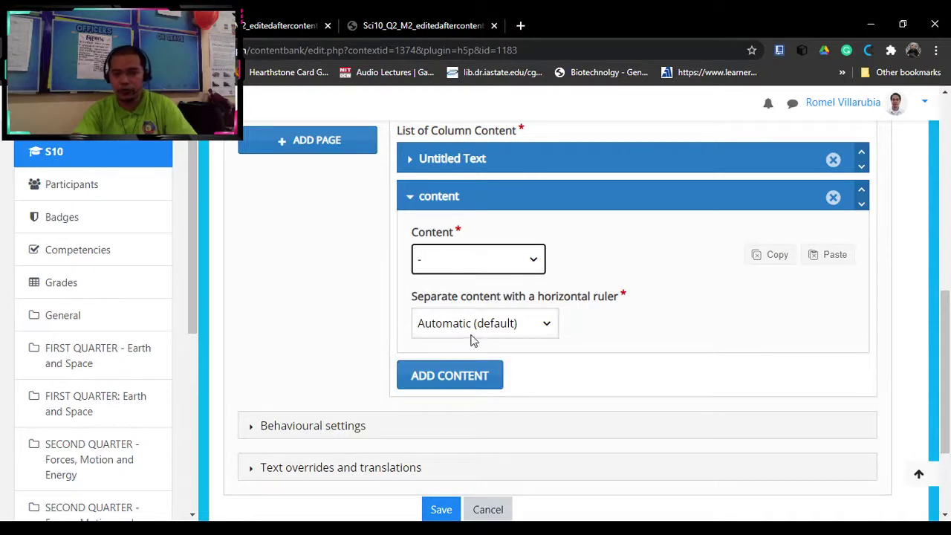
pyautogui.click(456, 438)
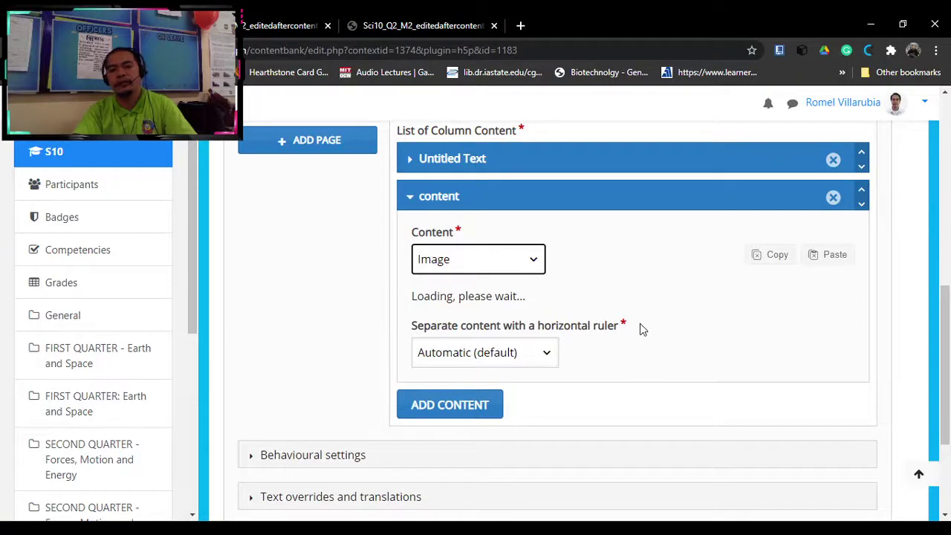
pyautogui.scroll(-1, 631, 326)
pyautogui.click(446, 254)
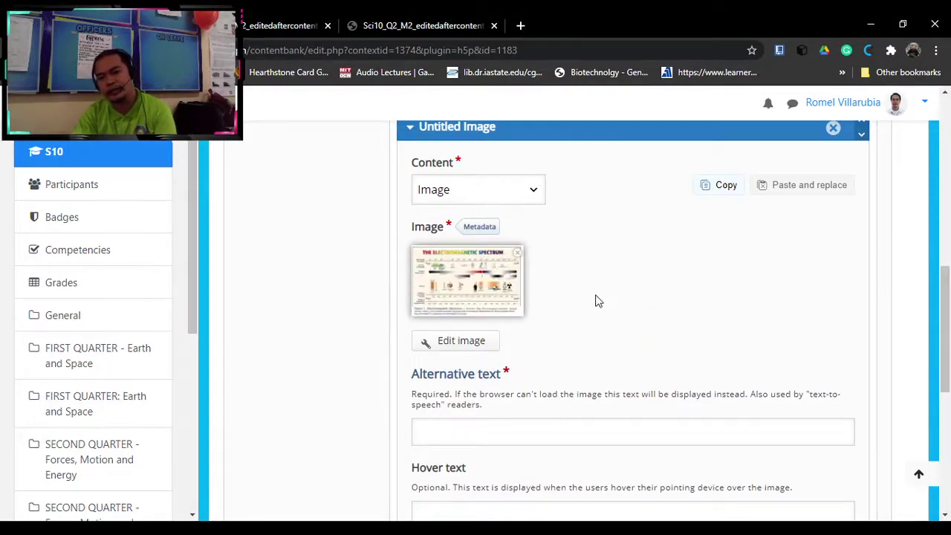
# - Set the image's alternative text to "Electromagnetic Spectrum"
pyautogui.scroll(-1, 597, 303)
pyautogui.click(451, 366)
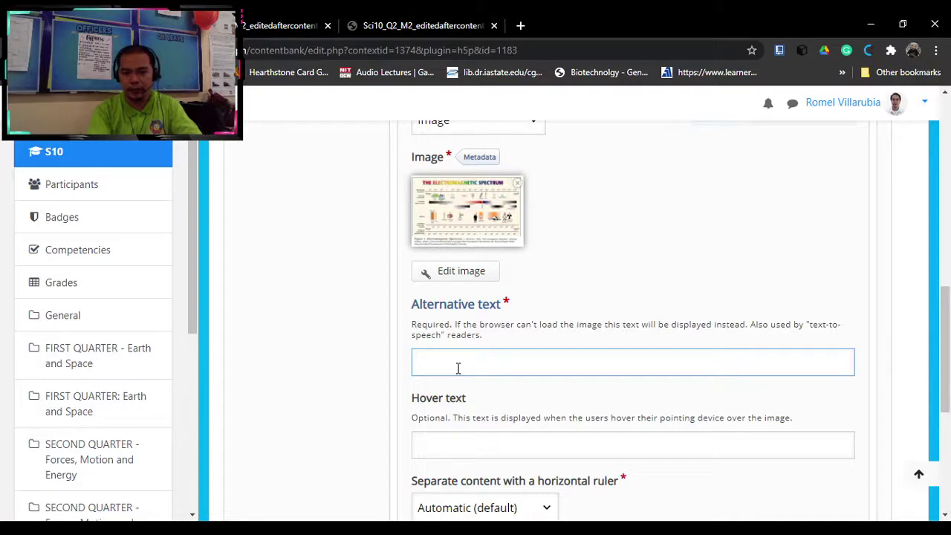
pyautogui.write('Electro')
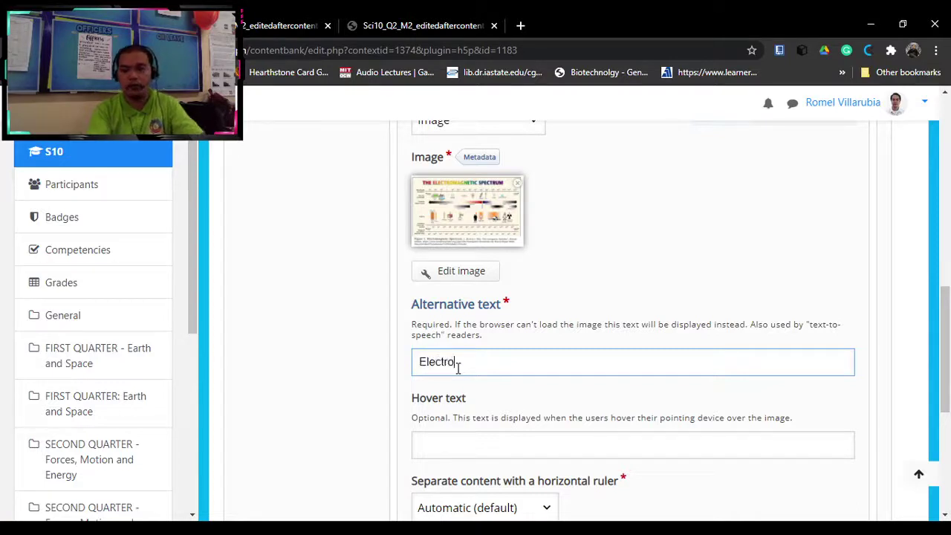
pyautogui.write('mangetic')
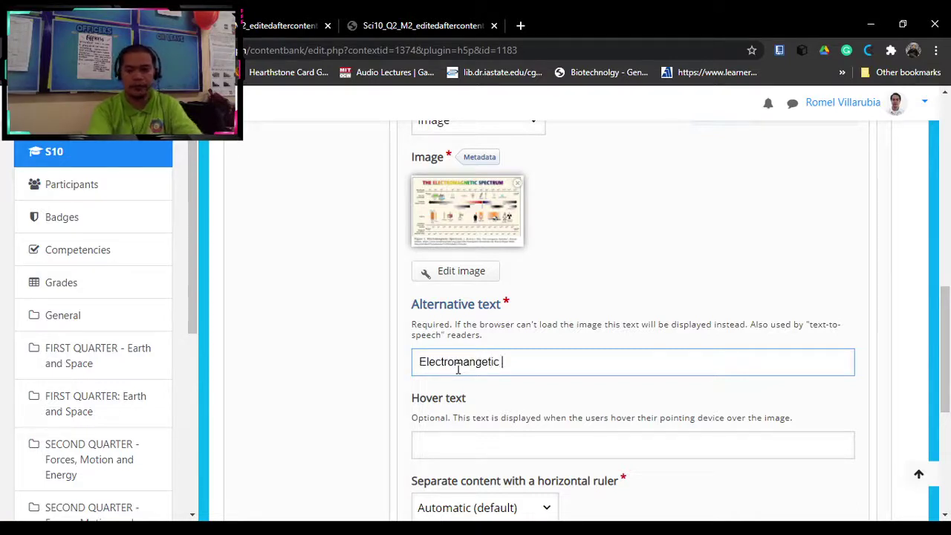
pyautogui.press('BackSpace')
pyautogui.press('BackSpace')
pyautogui.press('BackSpace')
pyautogui.press('BackSpace')
pyautogui.press('BackSpace')
pyautogui.press('BackSpace')
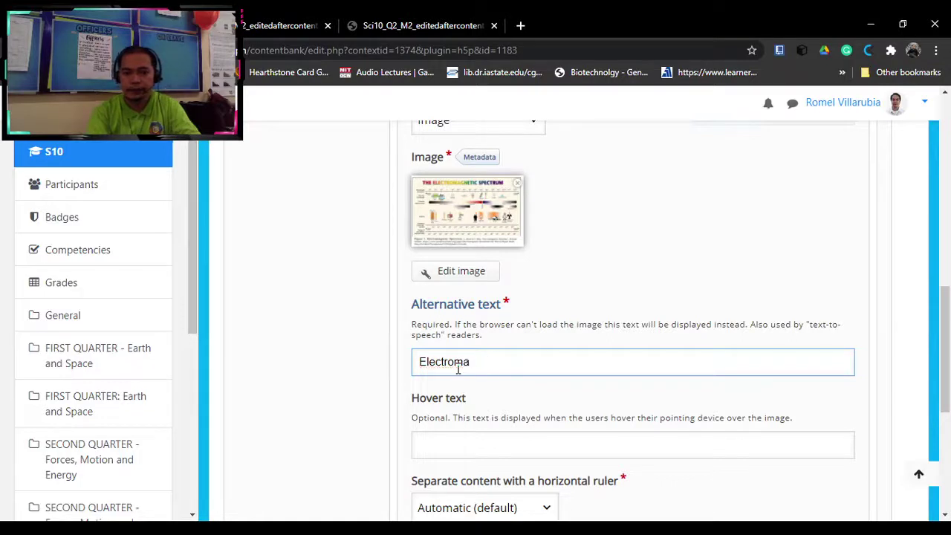
pyautogui.write('gnetic Sope')
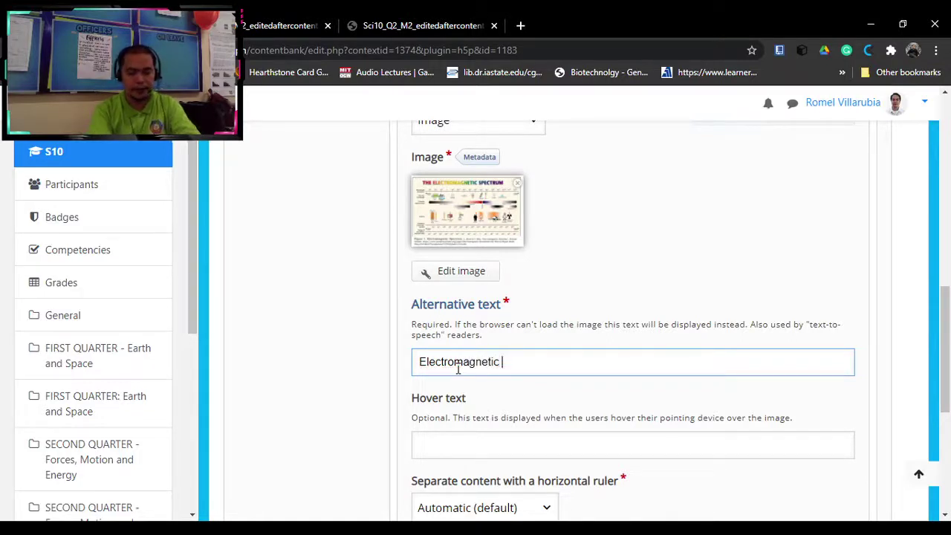
pyautogui.press('BackSpace')
pyautogui.press('BackSpace')
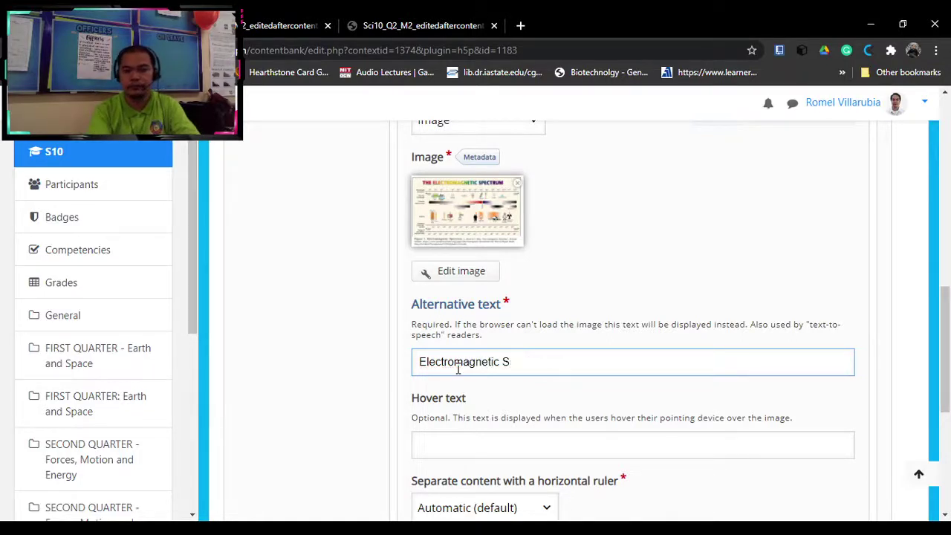
pyautogui.write('pectrum')
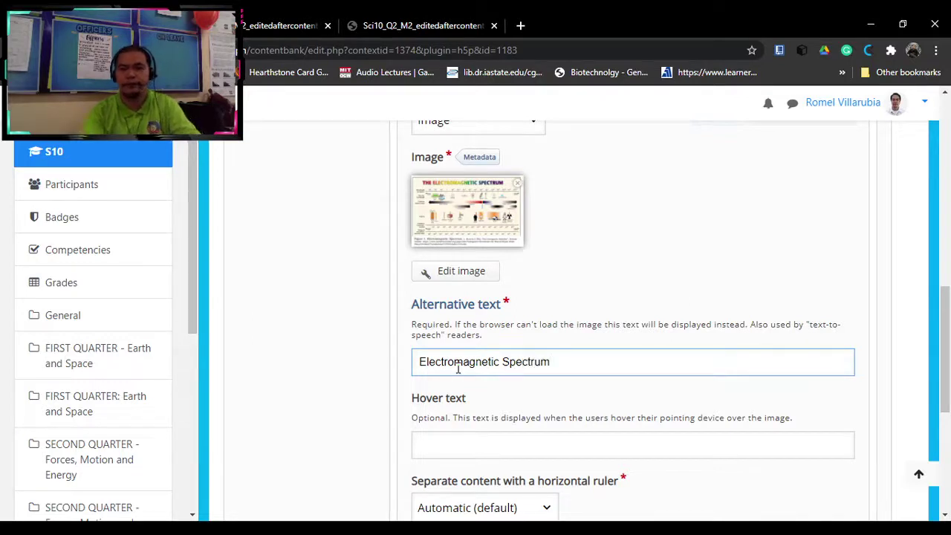
pyautogui.scroll(-1, 476, 368)
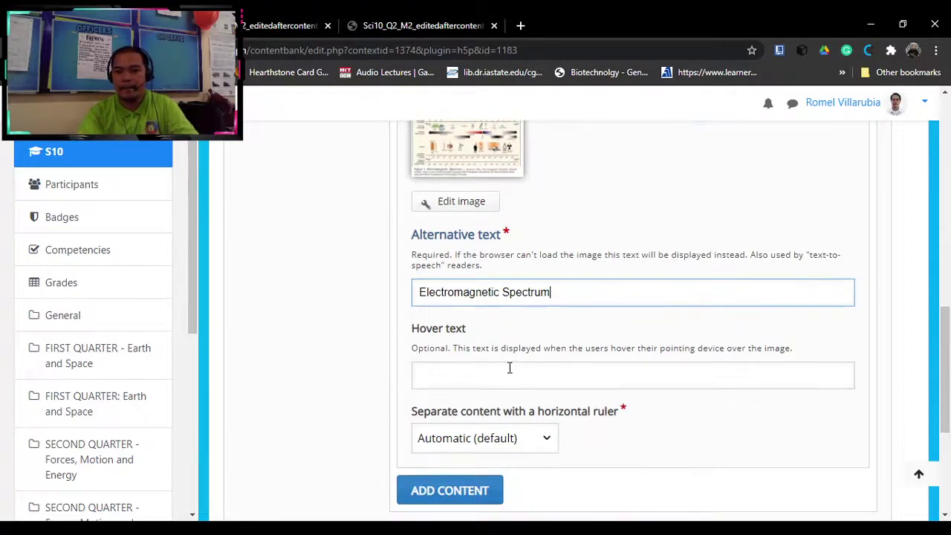
pyautogui.moveTo(459, 257); pyautogui.dragTo(608, 257)
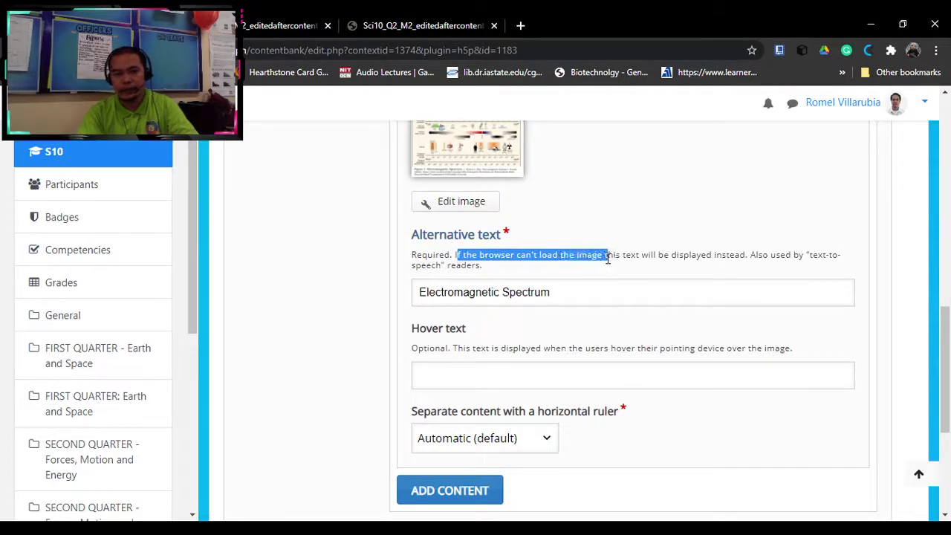
pyautogui.moveTo(566, 293); pyautogui.dragTo(399, 299)
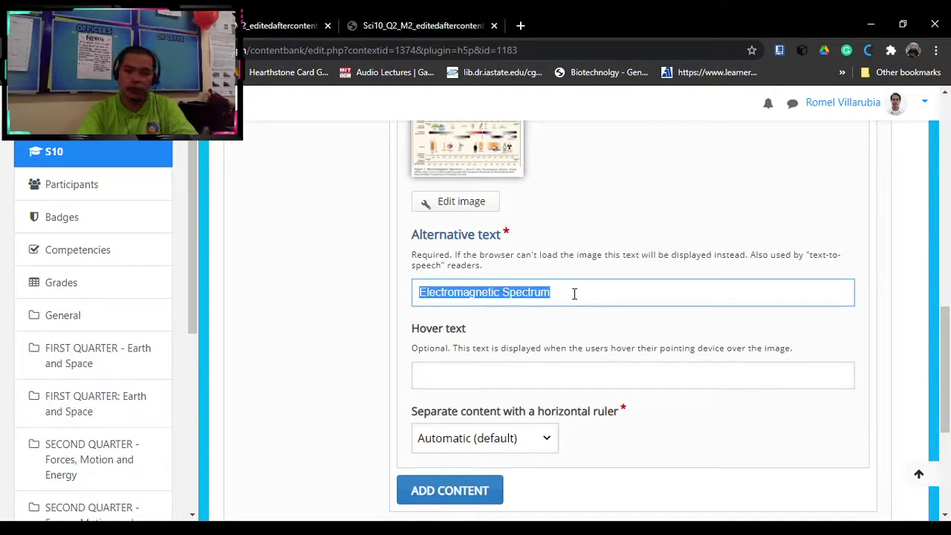
pyautogui.moveTo(574, 293); pyautogui.dragTo(446, 303)
pyautogui.scroll(1, 511, 318)
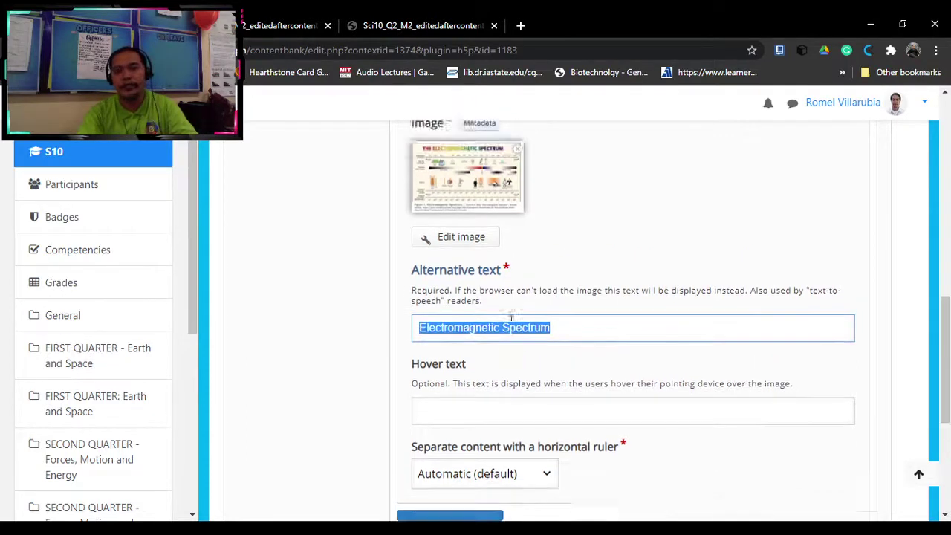
pyautogui.scroll(1, 490, 267)
pyautogui.scroll(-4, 594, 267)
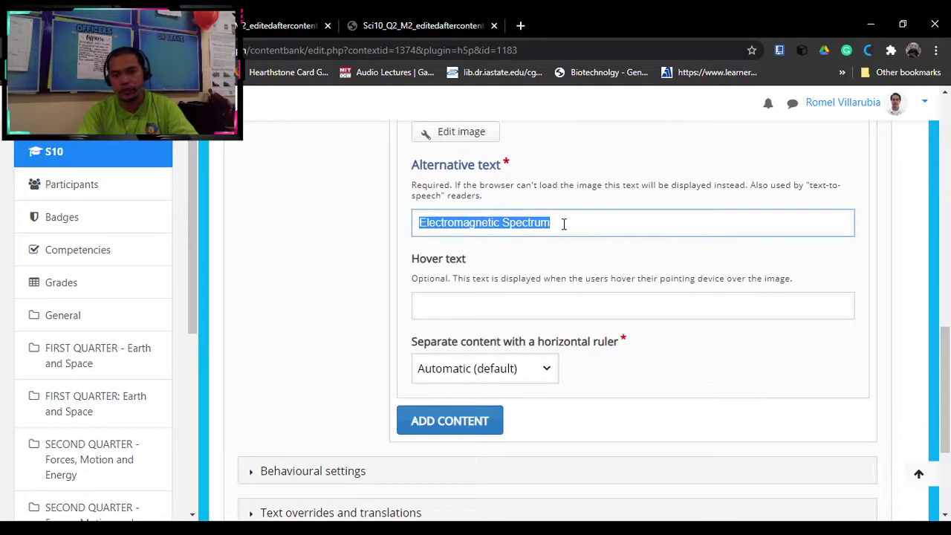
# - Copy the image's alternative text "Electromagnetic Spectrum" into its hover text
pyautogui.click(566, 223)
pyautogui.moveTo(561, 223); pyautogui.dragTo(402, 232)
pyautogui.hotkey('ctrl', 'c')
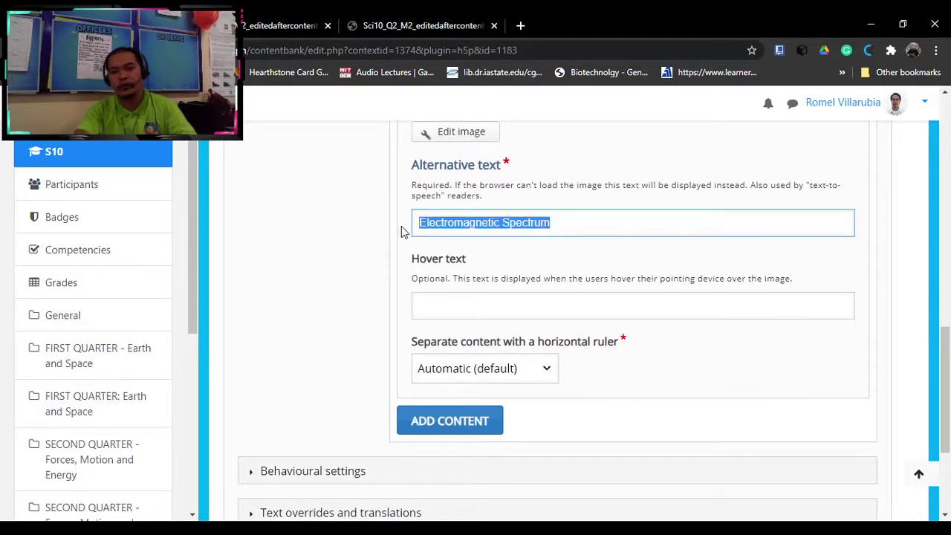
pyautogui.click(442, 309)
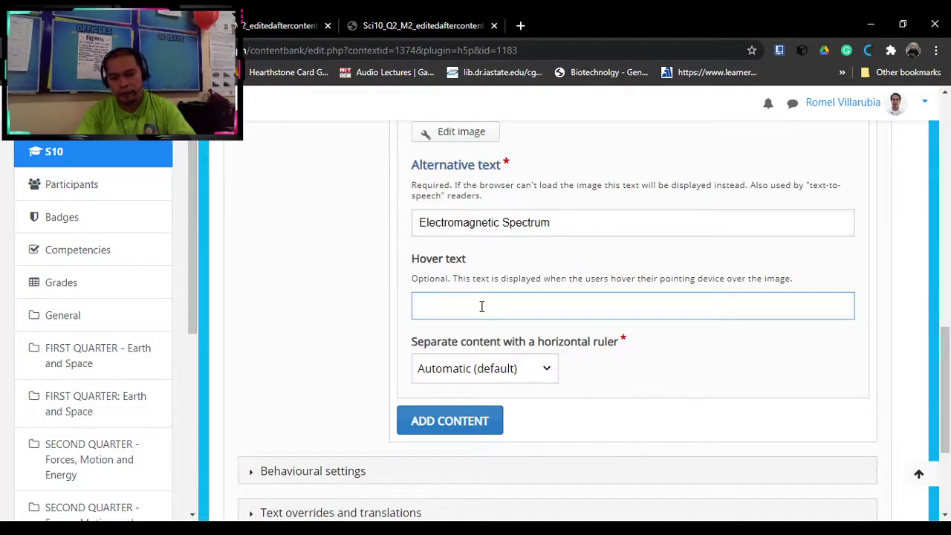
pyautogui.hotkey('ctrl', 'v')
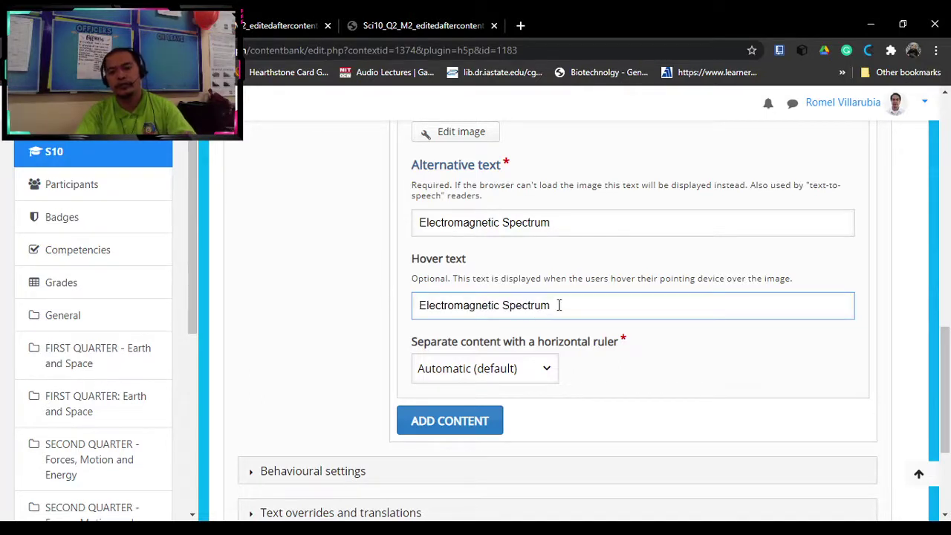
# - Try to save the interactive book with the Electromagnetic Spectrum image block added to the Let Us Study! page
pyautogui.scroll(2, 535, 335)
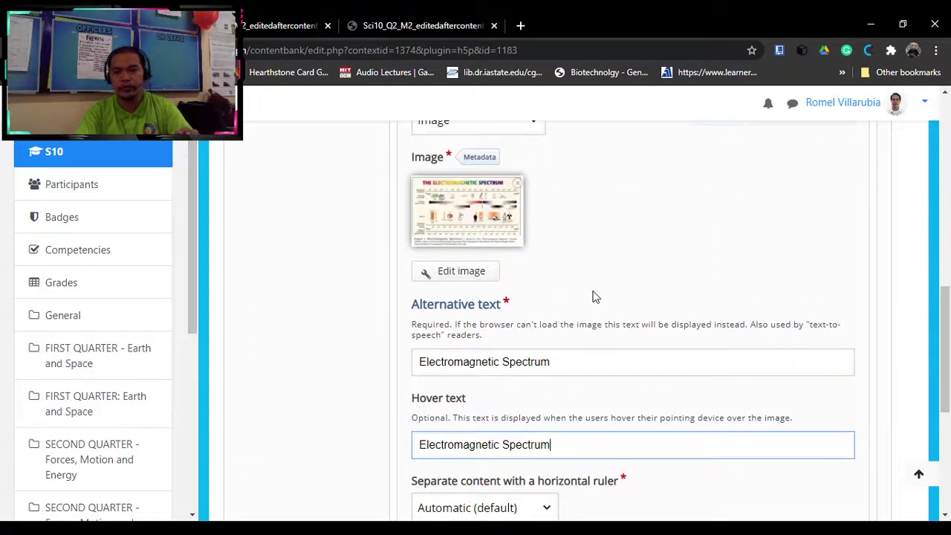
pyautogui.scroll(-1, 586, 312)
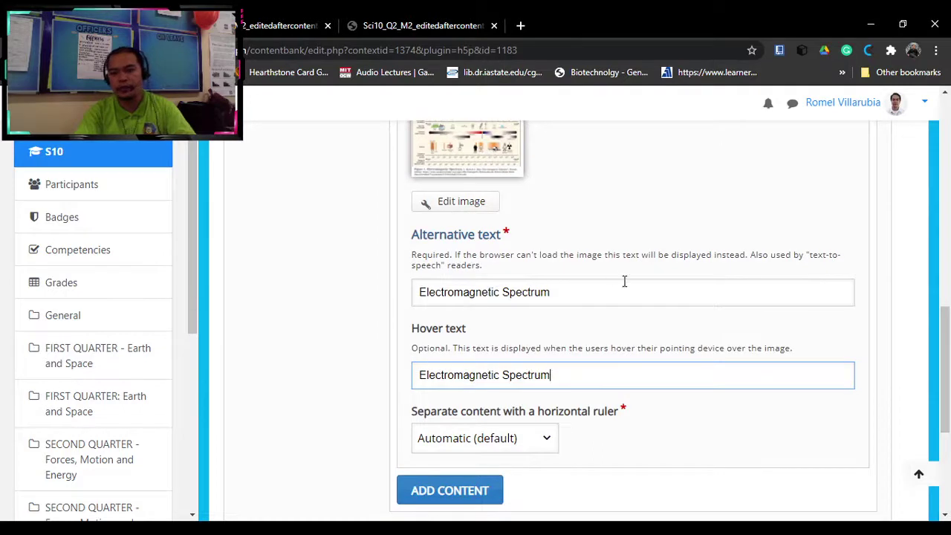
pyautogui.scroll(-2, 628, 279)
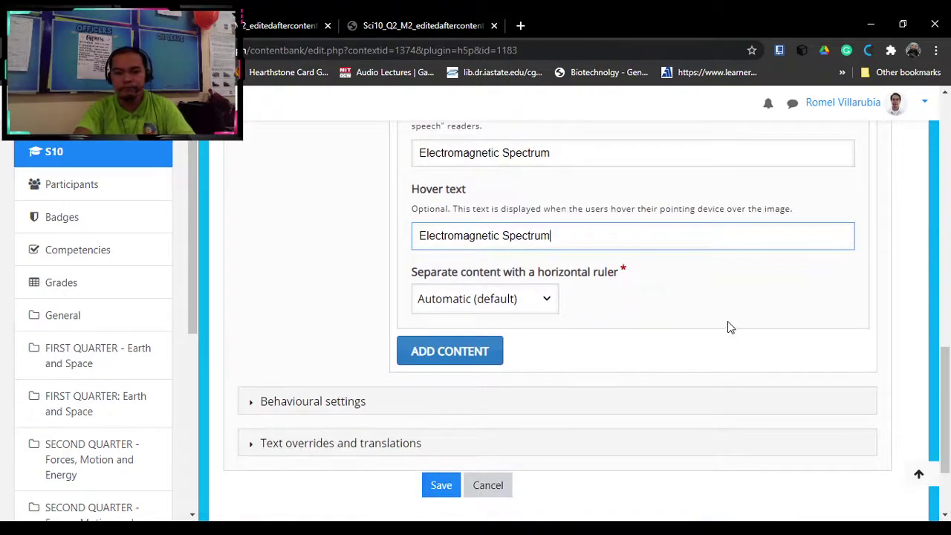
pyautogui.scroll(-2, 728, 327)
pyautogui.click(440, 364)
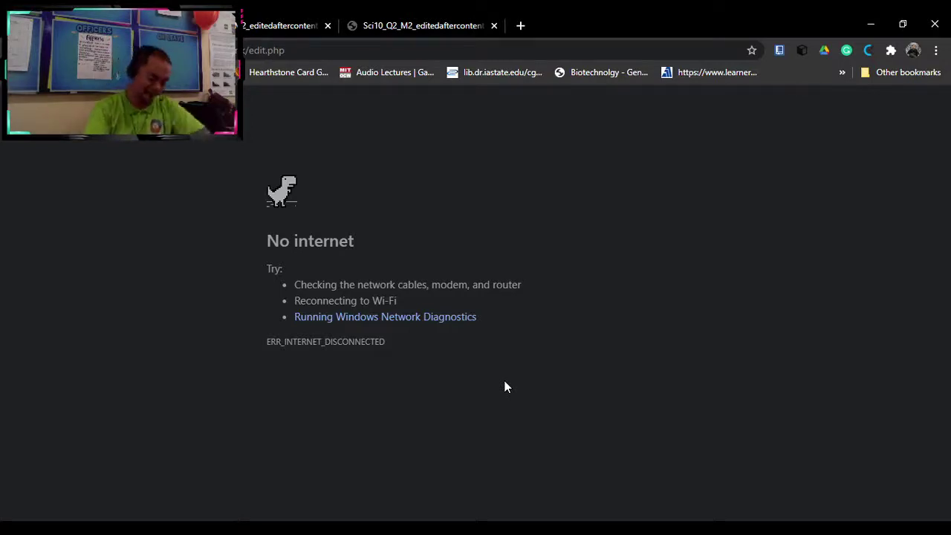
pyautogui.press('space')
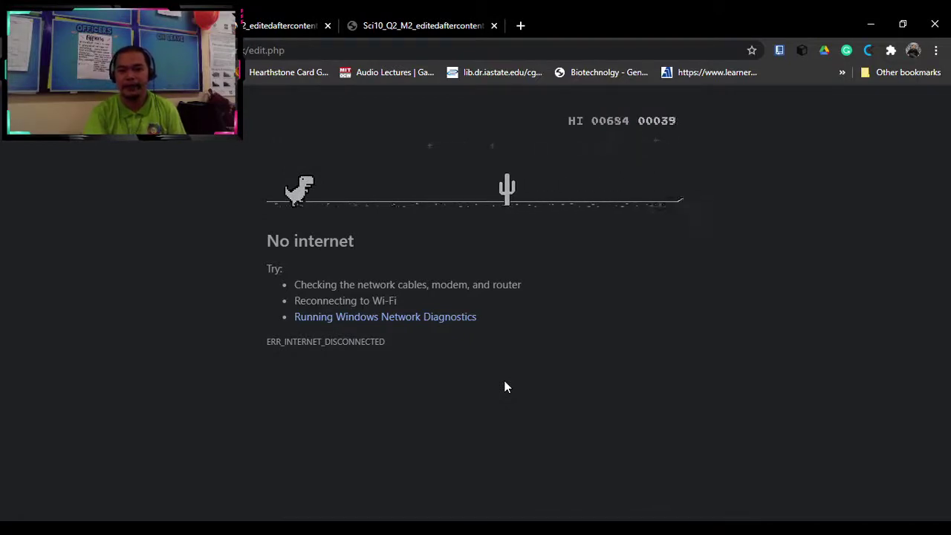
pyautogui.press('space')
pyautogui.press('space')
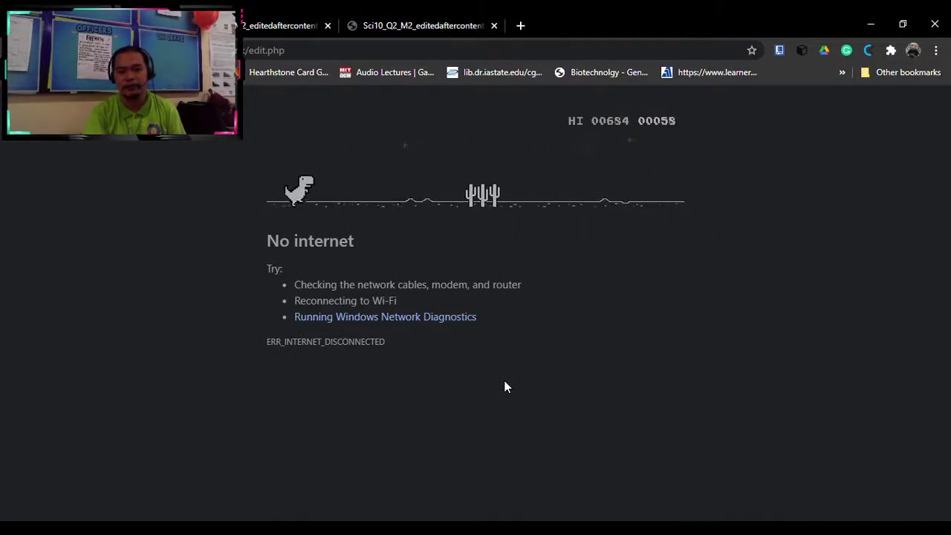
pyautogui.press('space')
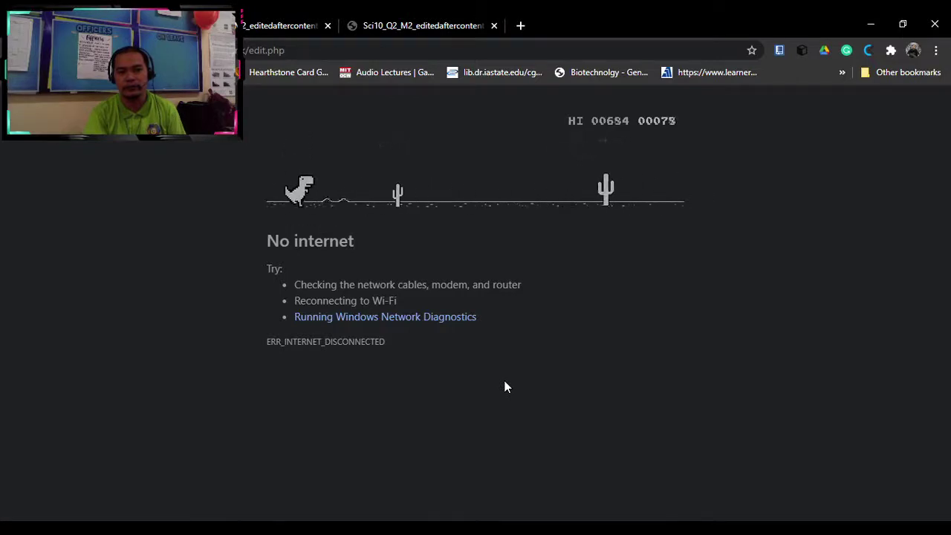
pyautogui.press('space')
pyautogui.press('space')
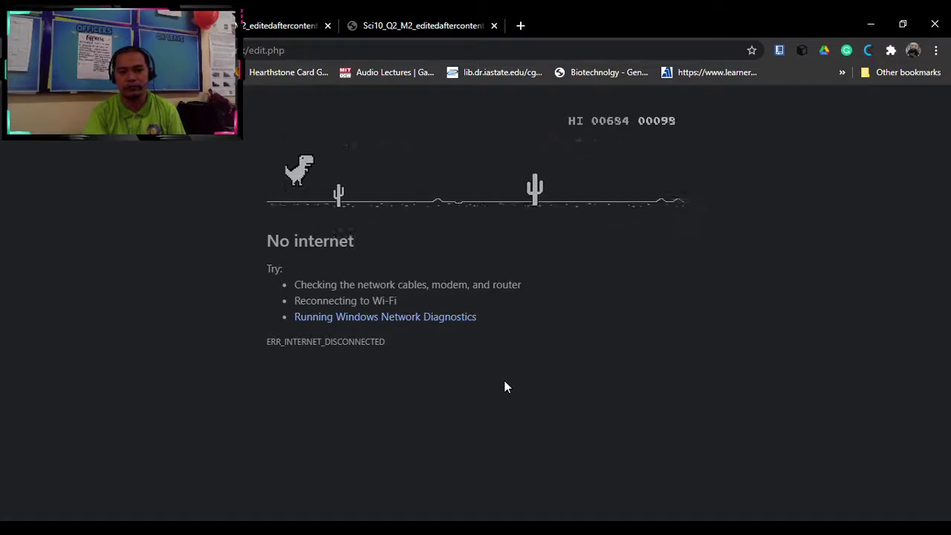
pyautogui.press('space')
pyautogui.press('space')
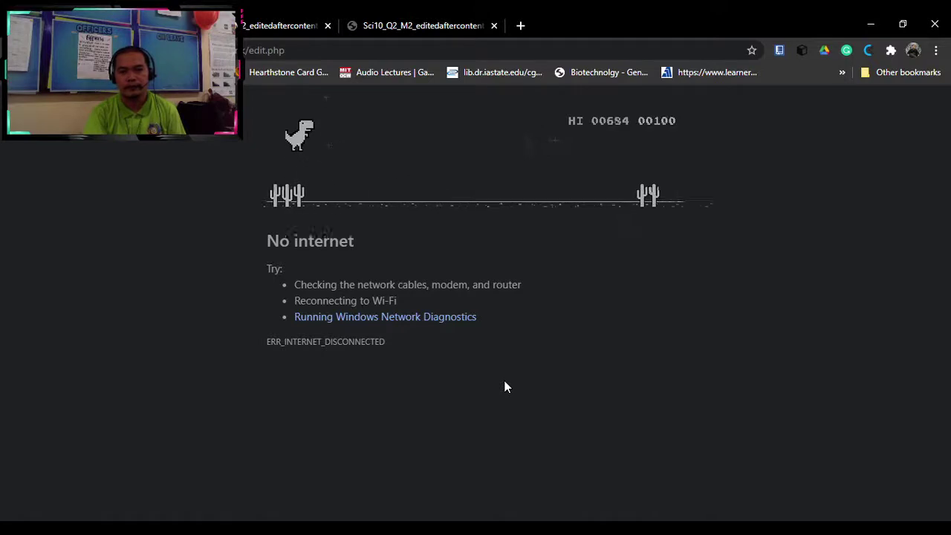
pyautogui.press('space')
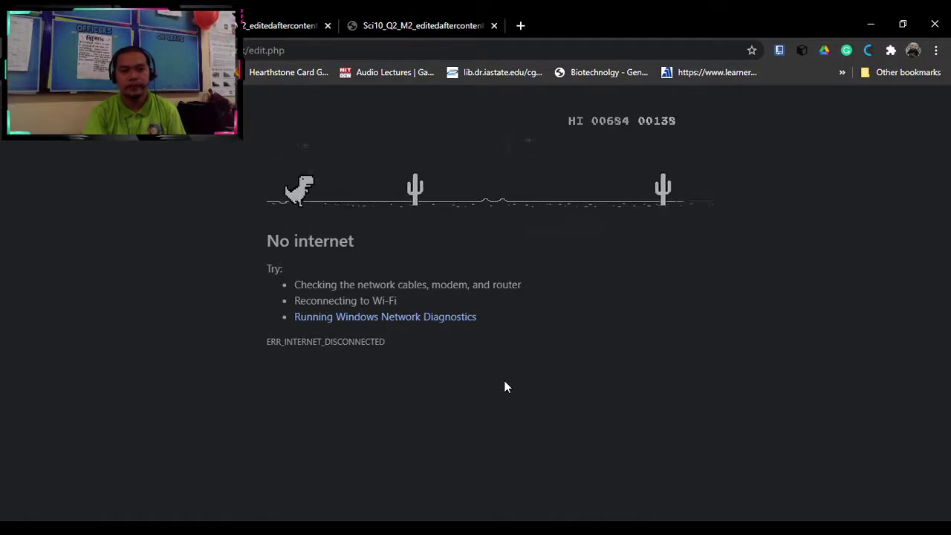
pyautogui.press('space')
pyautogui.press('space')
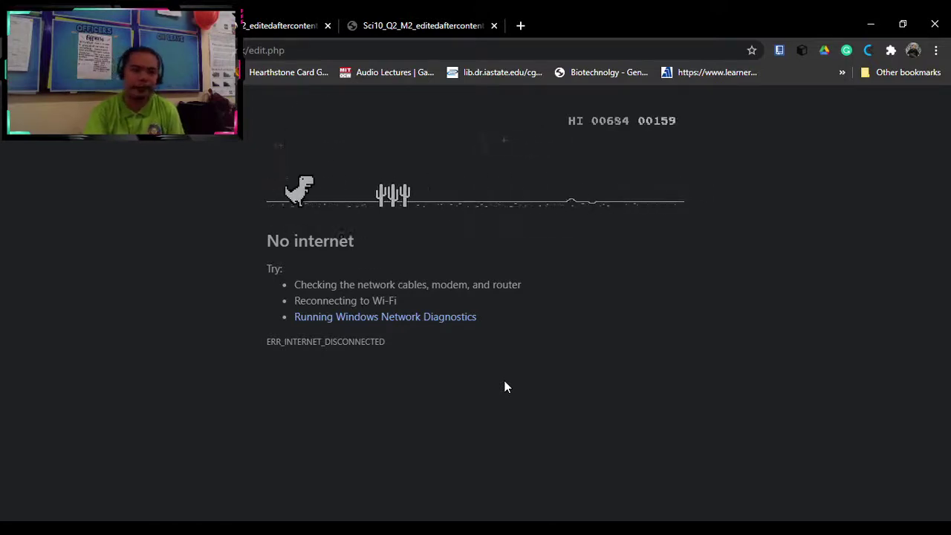
pyautogui.press('space')
pyautogui.press('space')
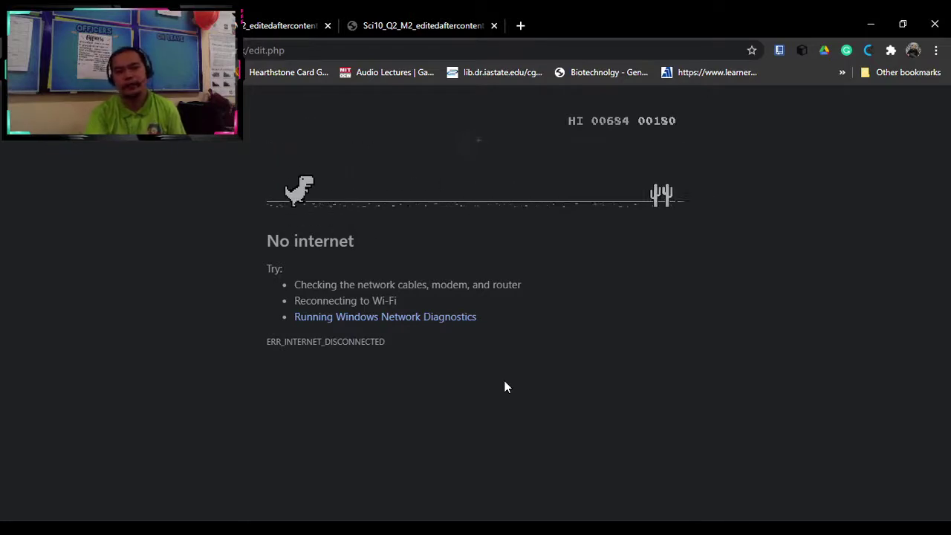
pyautogui.press('space')
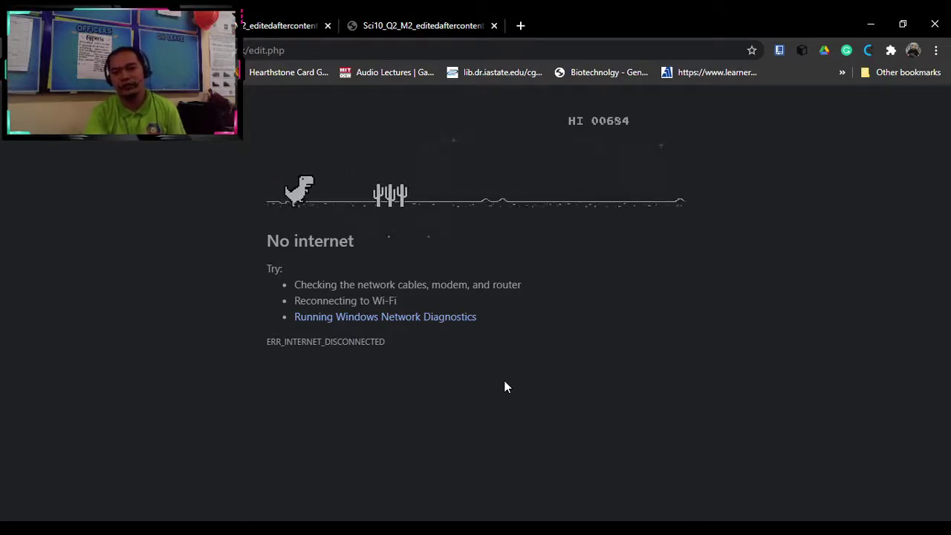
pyautogui.press('space')
pyautogui.press('space')
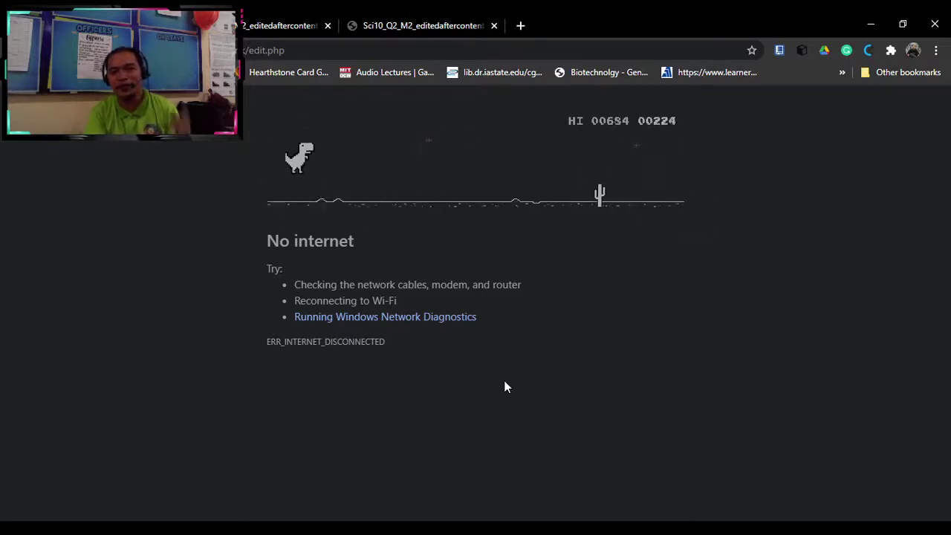
pyautogui.press('space')
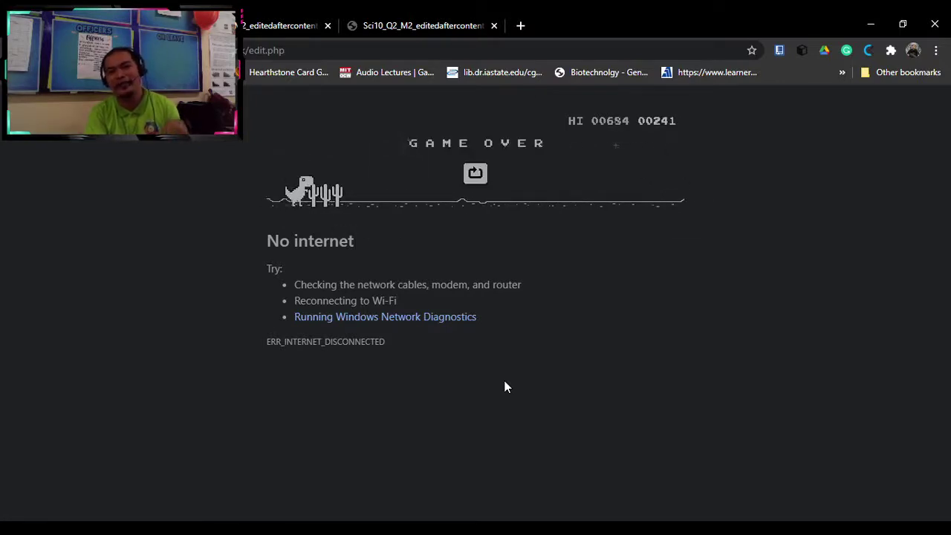
pyautogui.press('space')
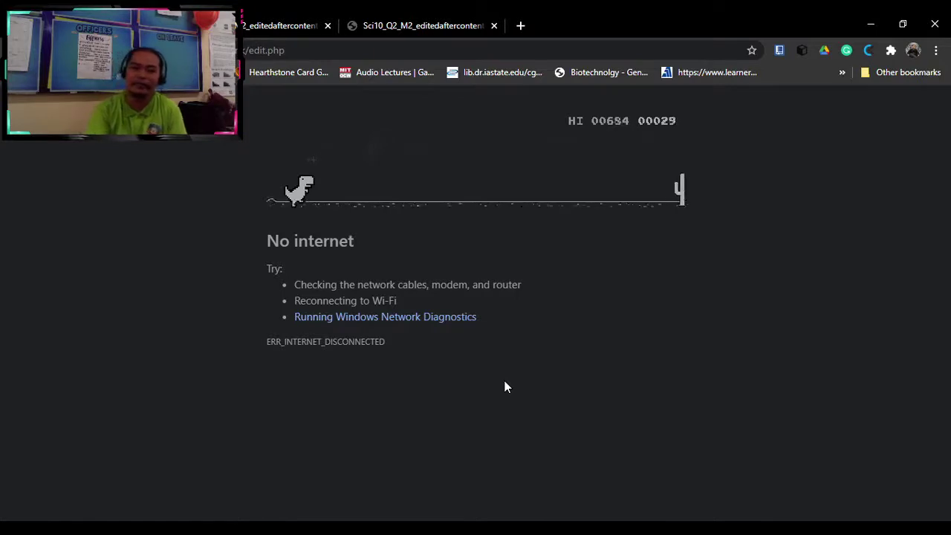
pyautogui.press('space')
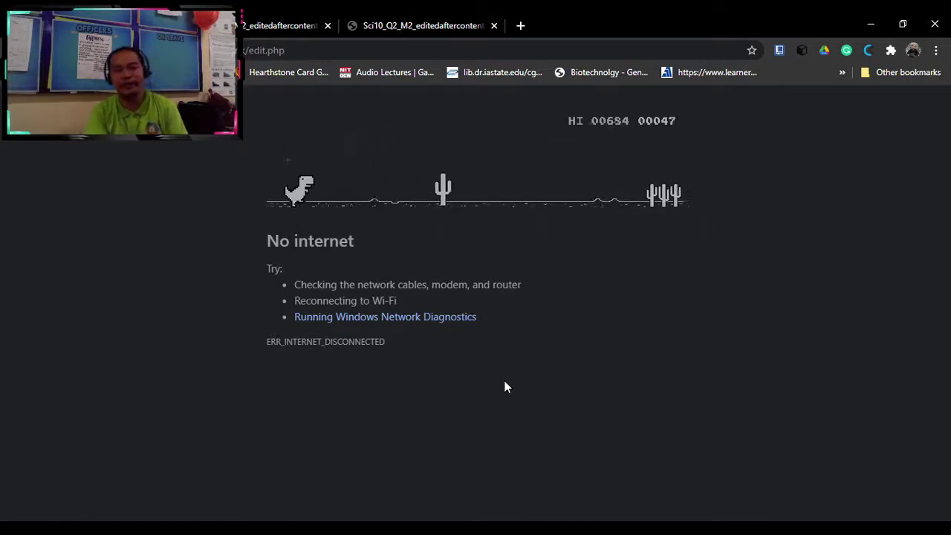
pyautogui.press('space')
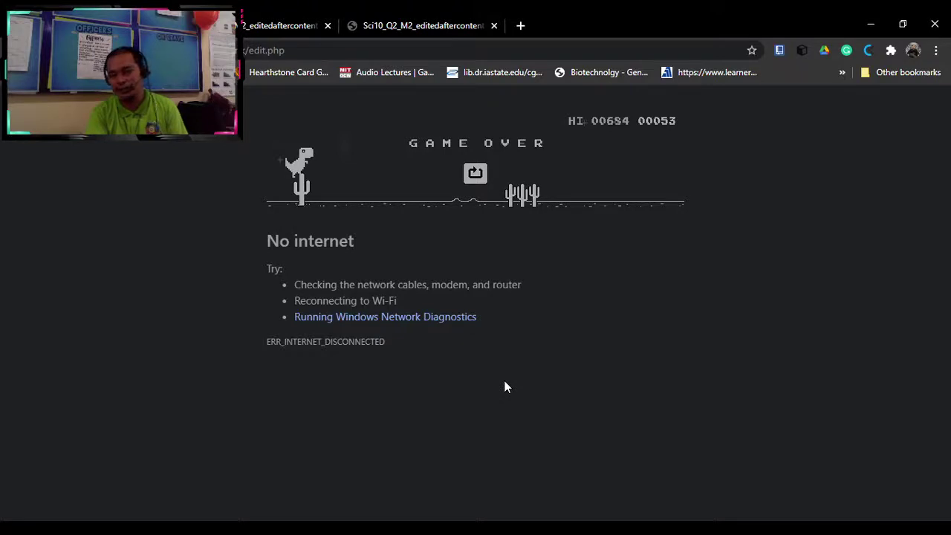
pyautogui.press('space')
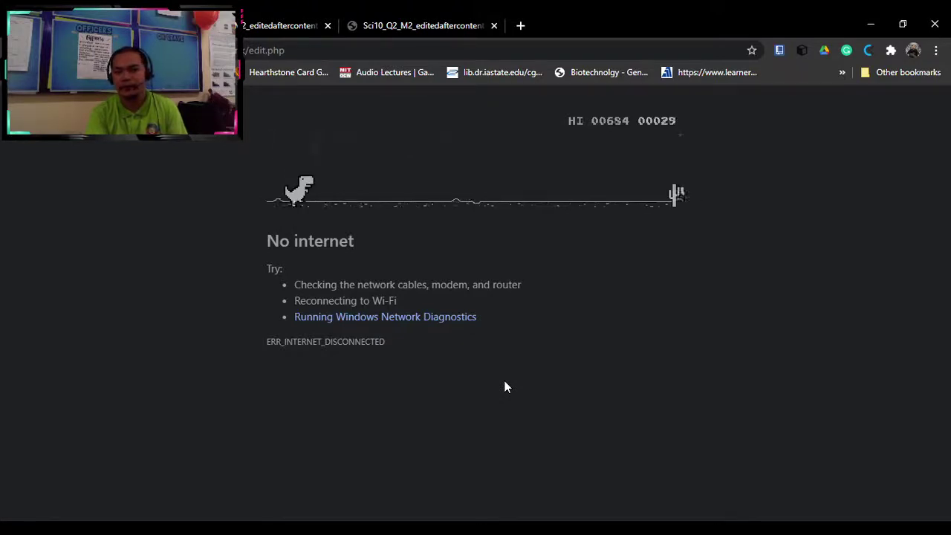
pyautogui.press('space')
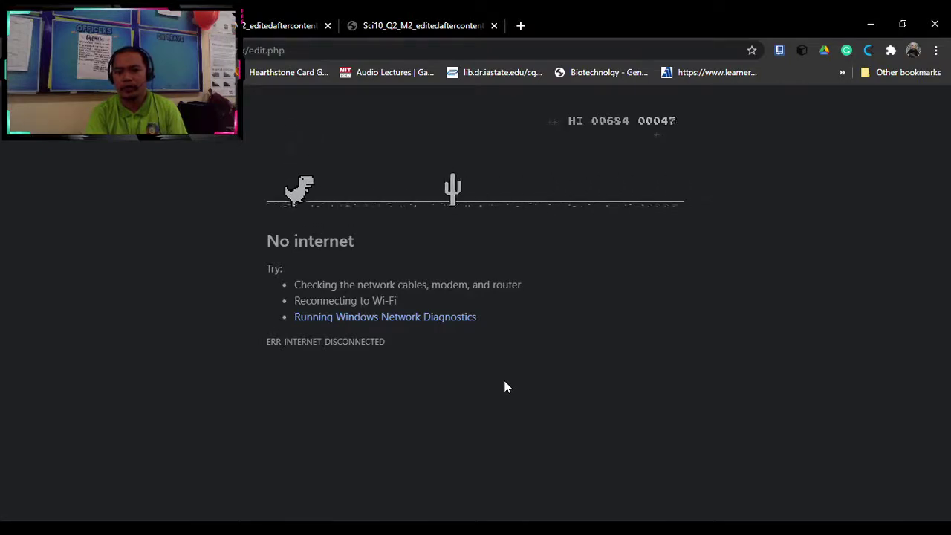
pyautogui.press('space')
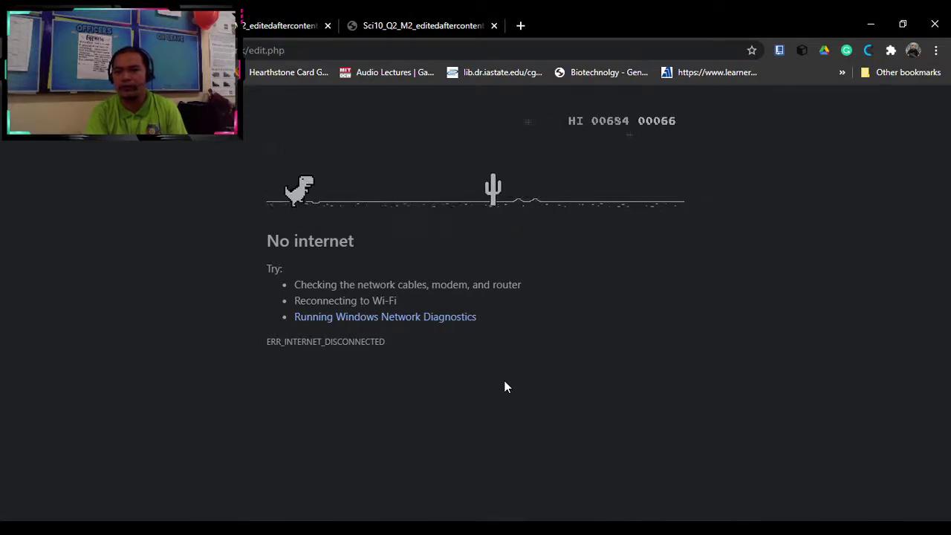
pyautogui.press('space')
pyautogui.press('space')
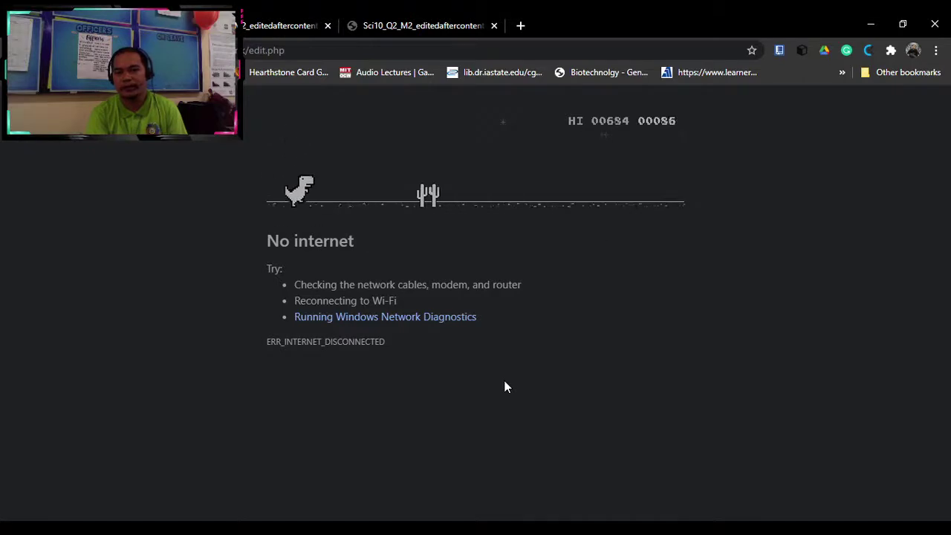
pyautogui.press('space')
pyautogui.press('space')
pyautogui.press('space')
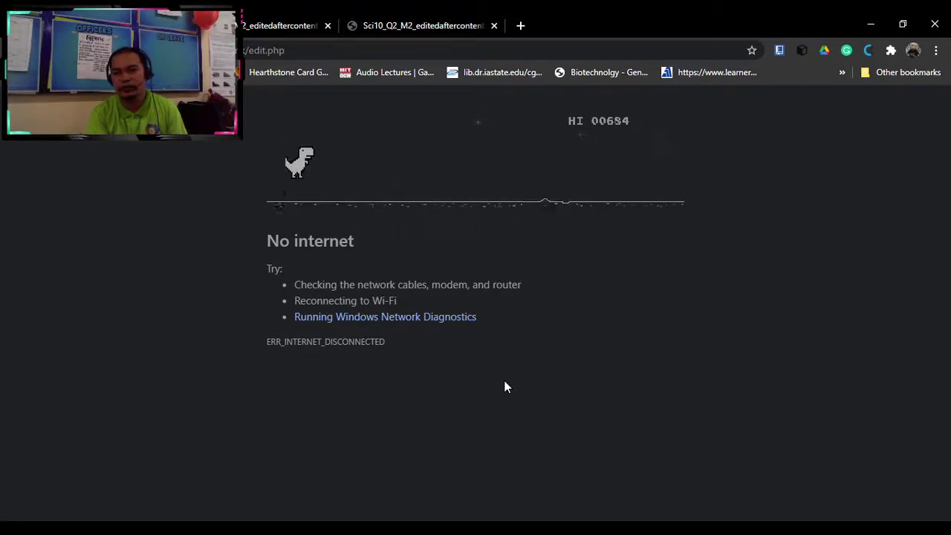
pyautogui.press('space')
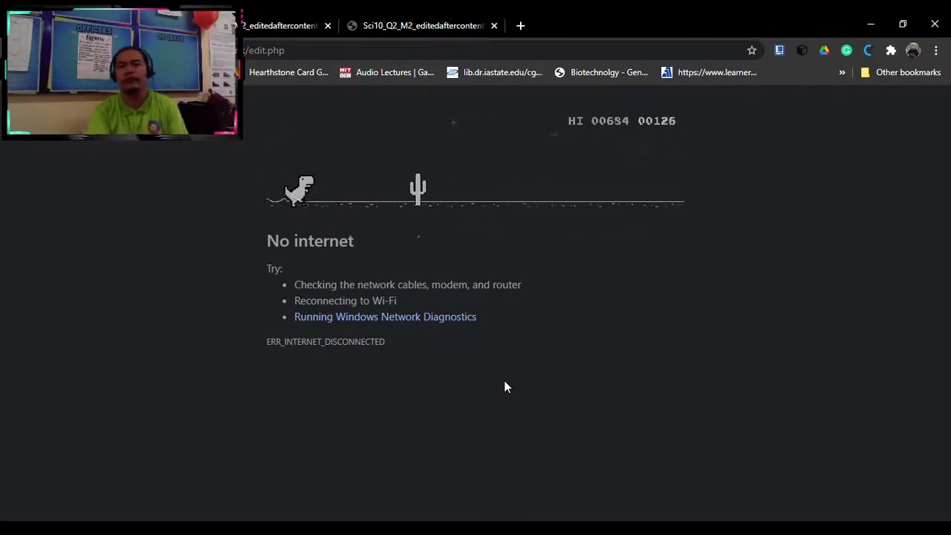
pyautogui.press('space')
pyautogui.press('space')
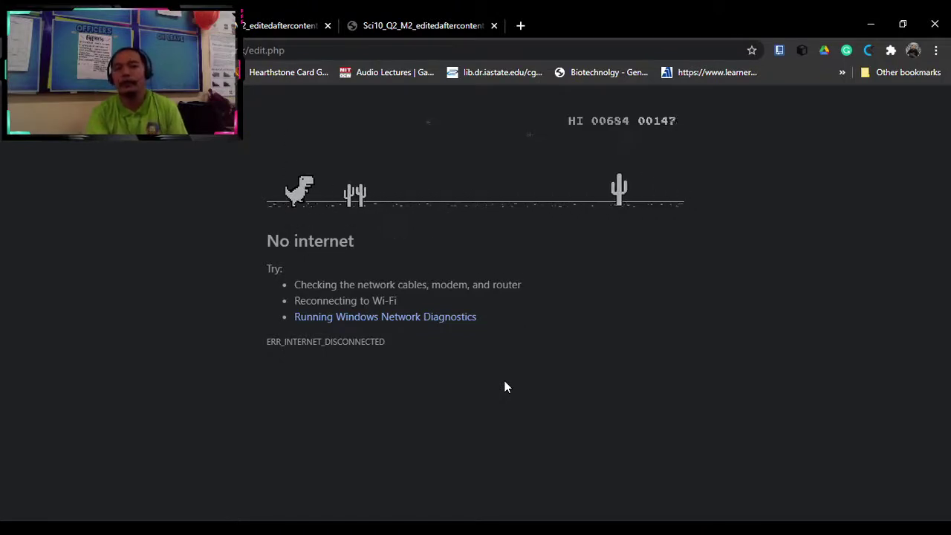
pyautogui.press('space')
pyautogui.press('space')
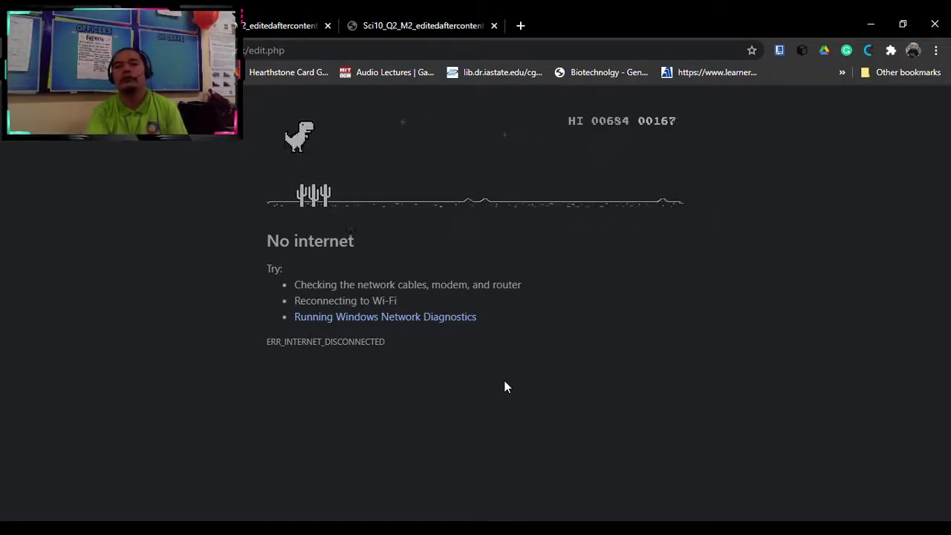
pyautogui.press('space')
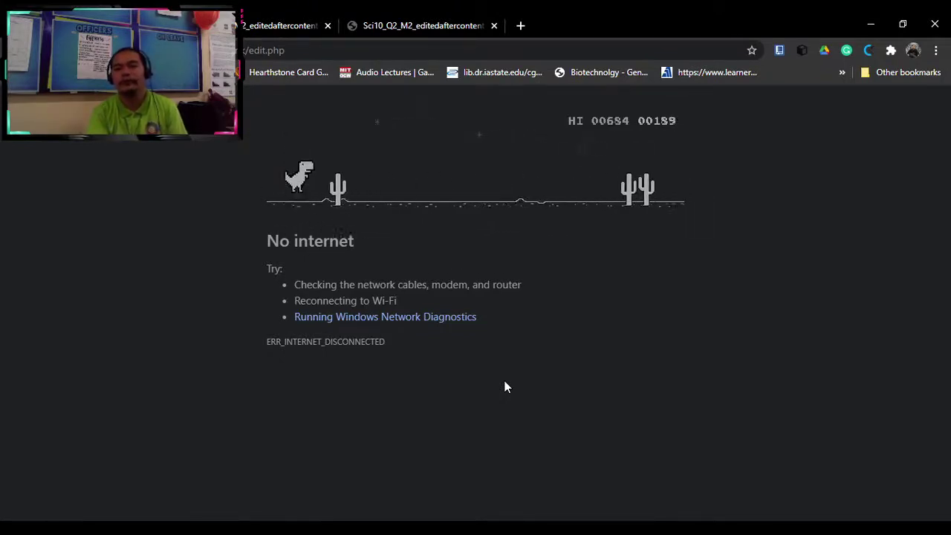
pyautogui.press('space')
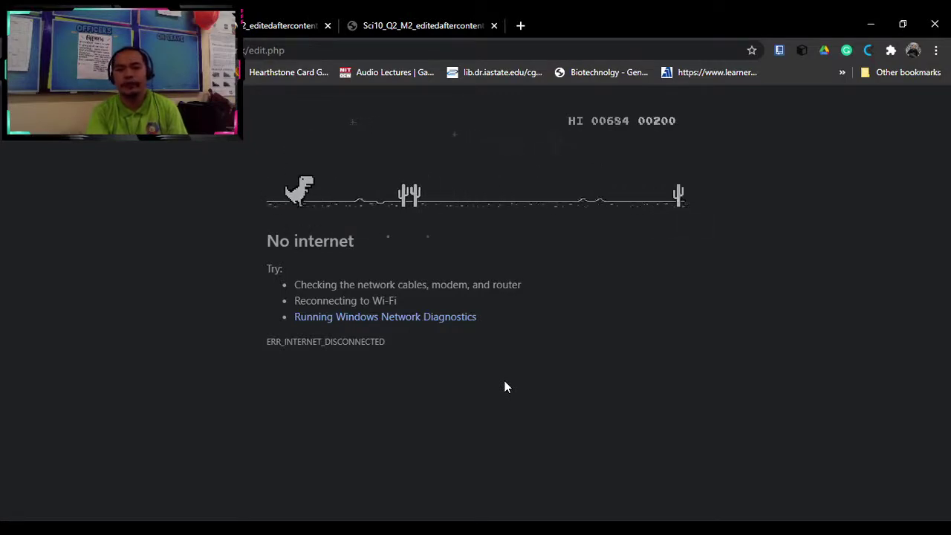
pyautogui.press('space')
pyautogui.press('space')
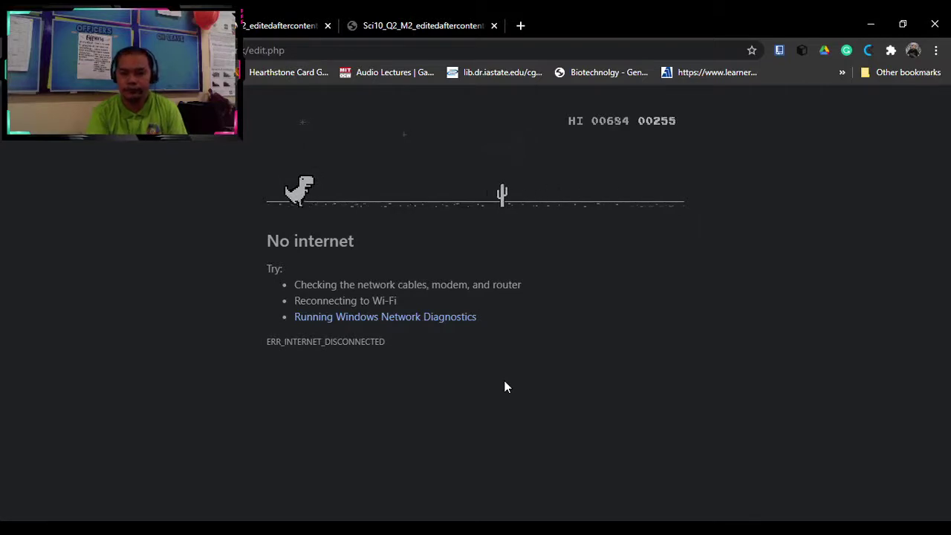
pyautogui.press('space')
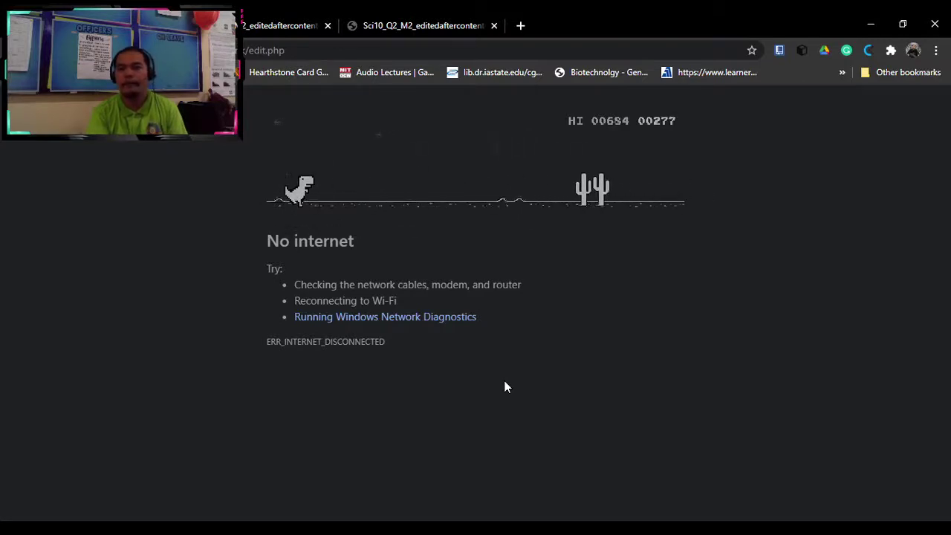
pyautogui.press('space')
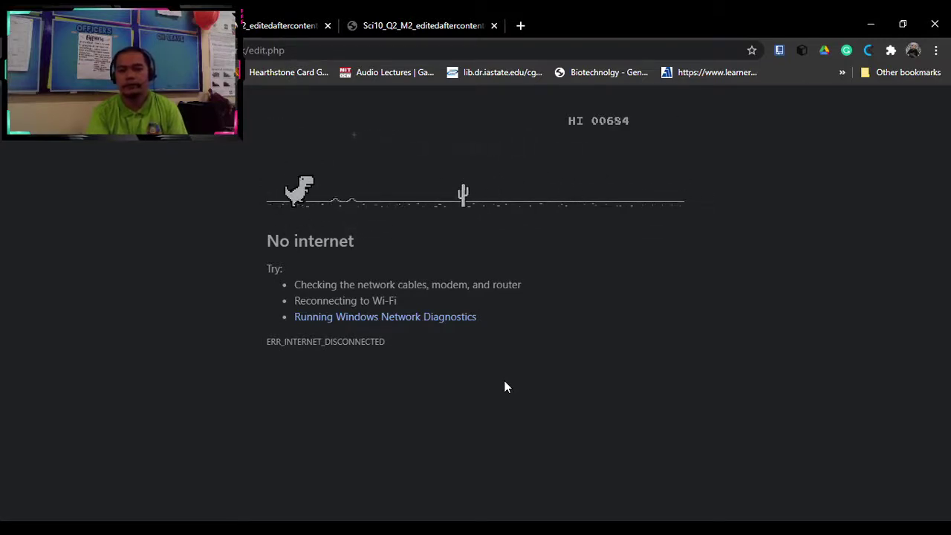
pyautogui.press('space')
pyautogui.press('space')
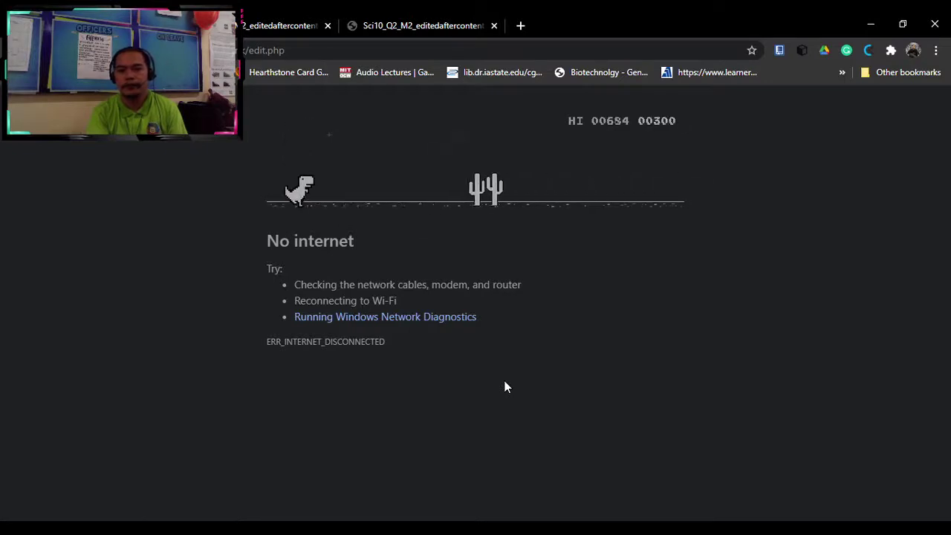
pyautogui.press('space')
pyautogui.press('space')
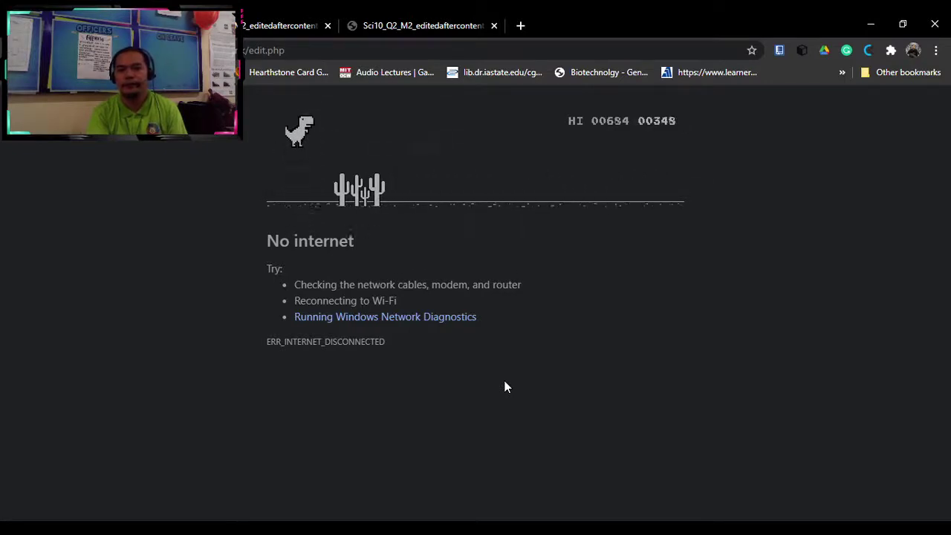
pyautogui.press('space')
pyautogui.press('space')
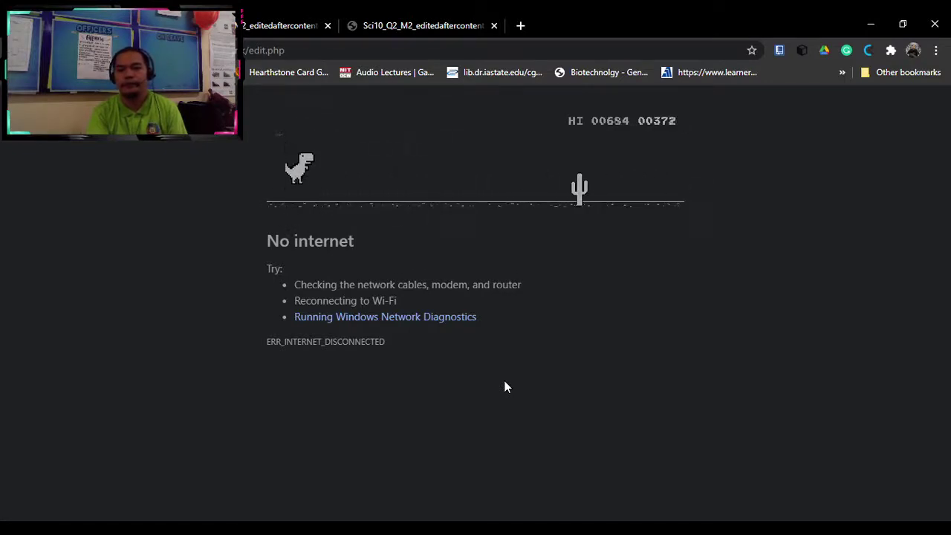
pyautogui.press('space')
pyautogui.press('space')
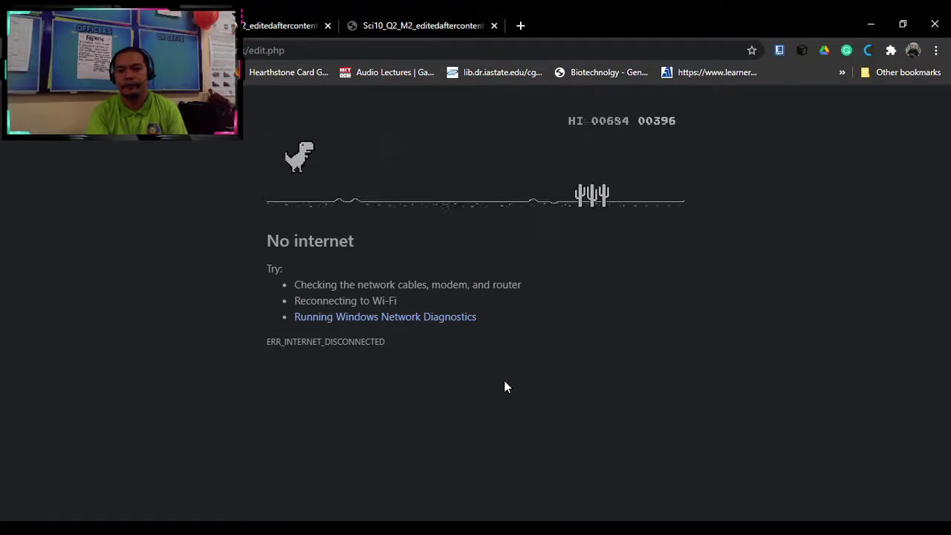
pyautogui.press('space')
pyautogui.press('space')
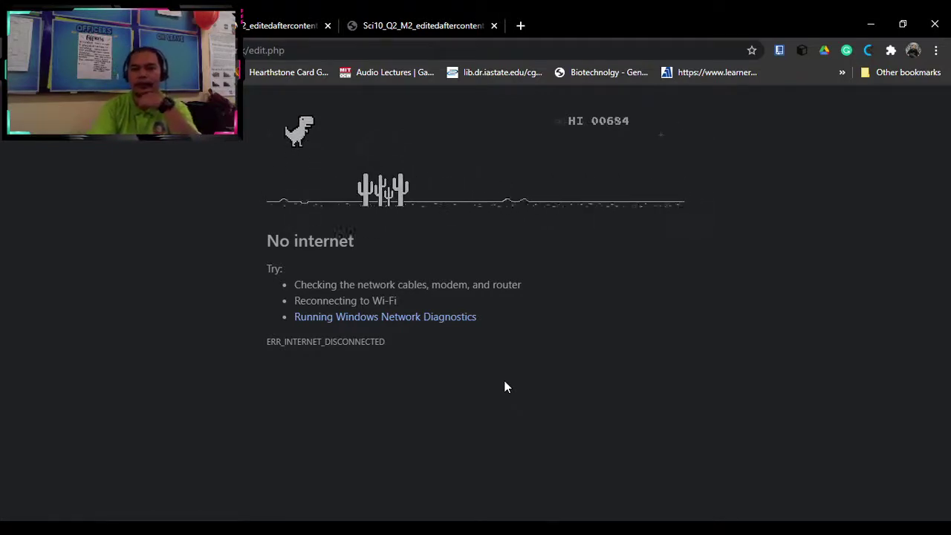